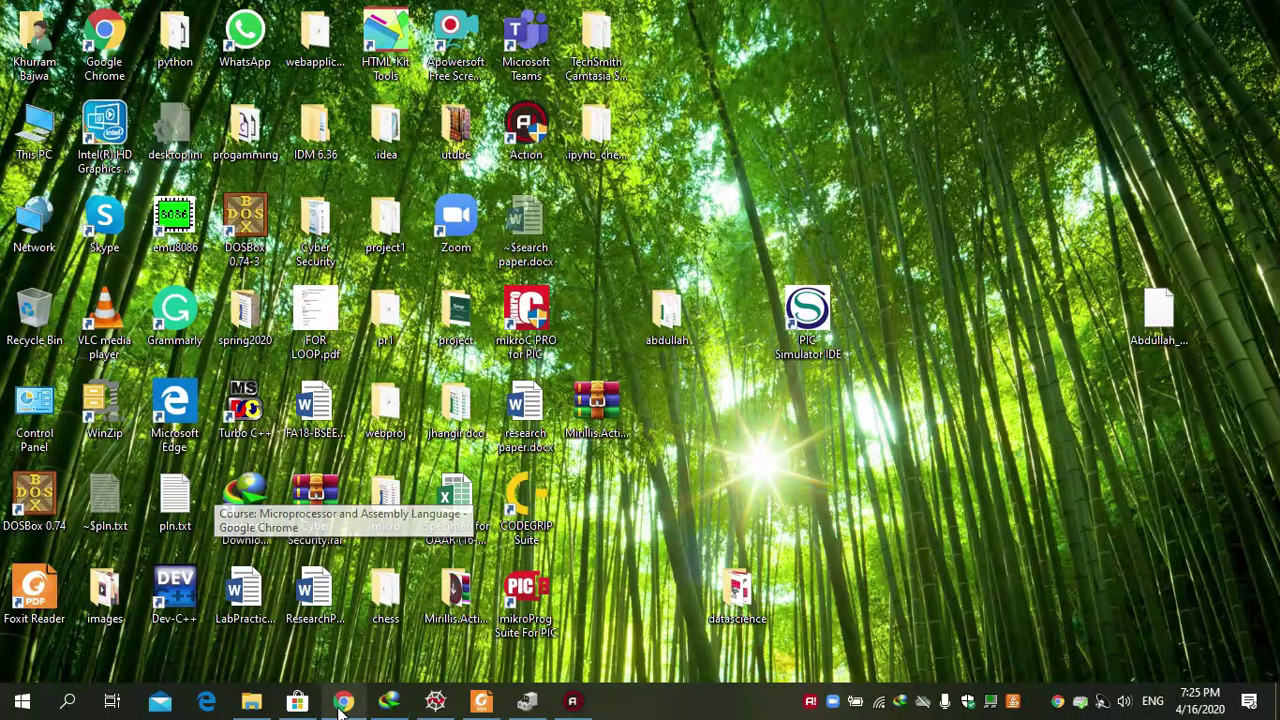
Add a Quiz activity to the 11 April - 17 April section of the Microprocessor and Assembly Language course.
left_click_drag(1276, 487, 1276, 184)
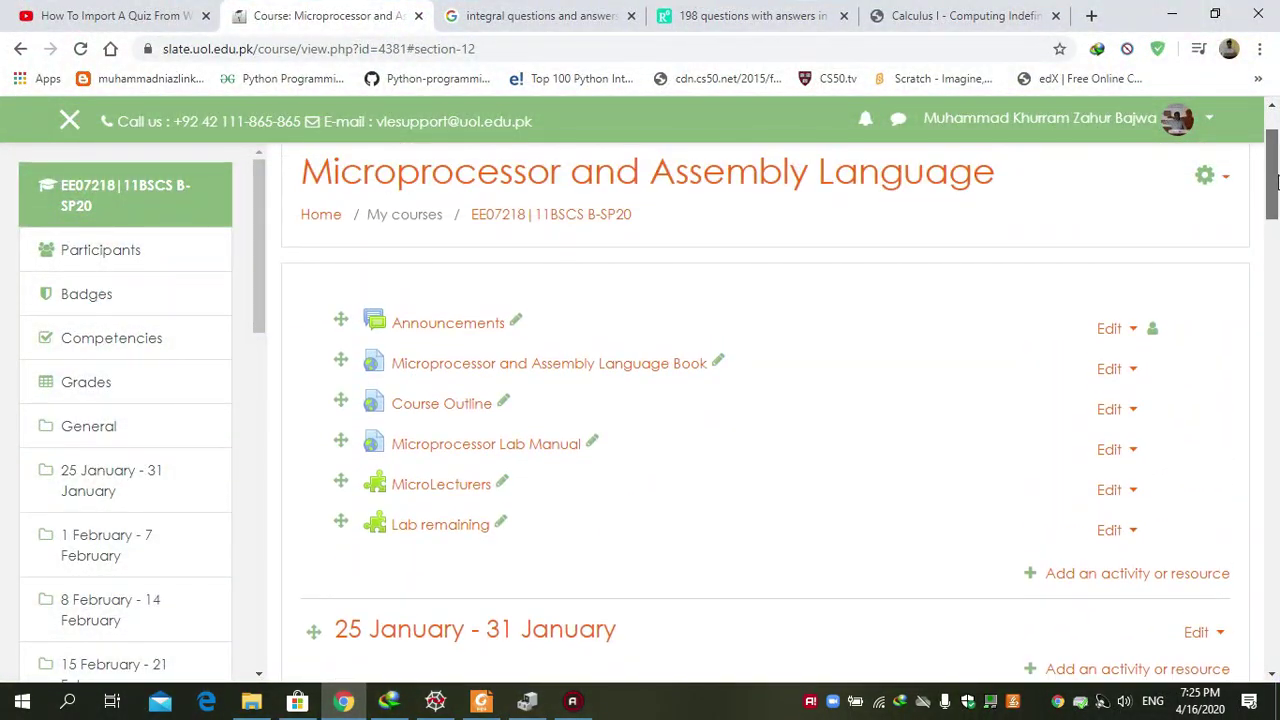
left_click(1226, 183)
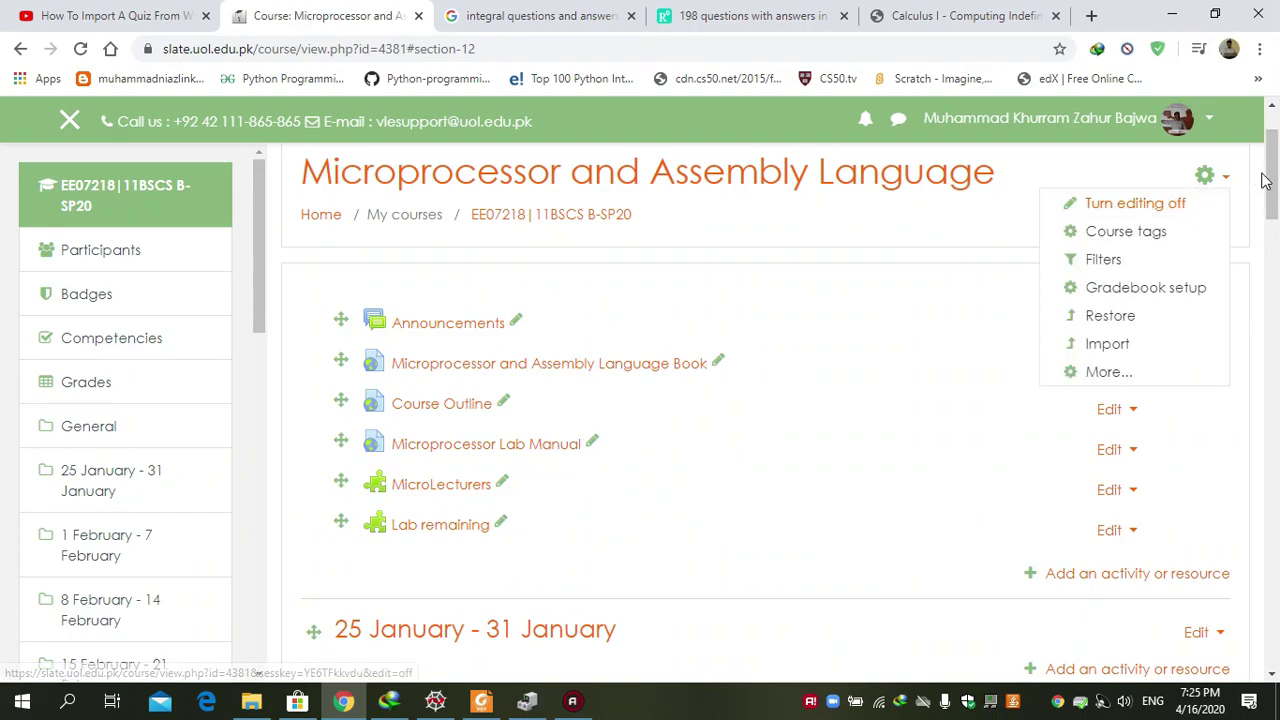
left_click_drag(1273, 178, 1276, 505)
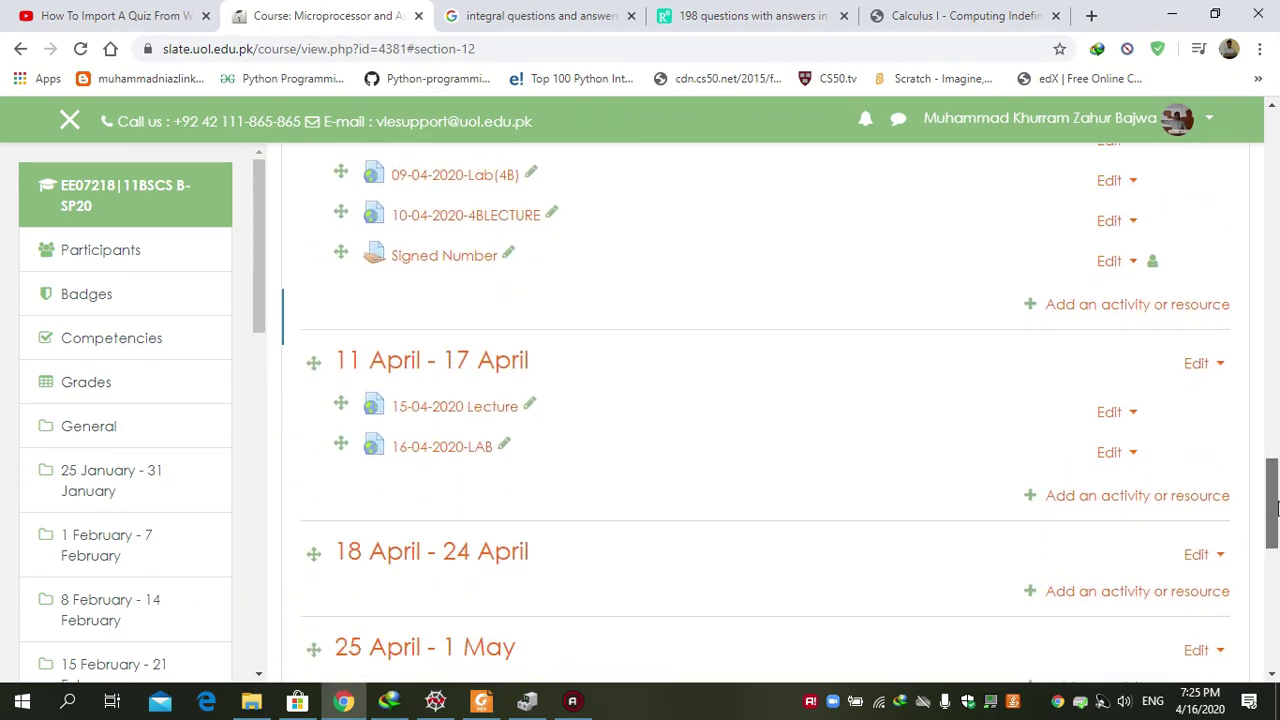
left_click(1076, 497)
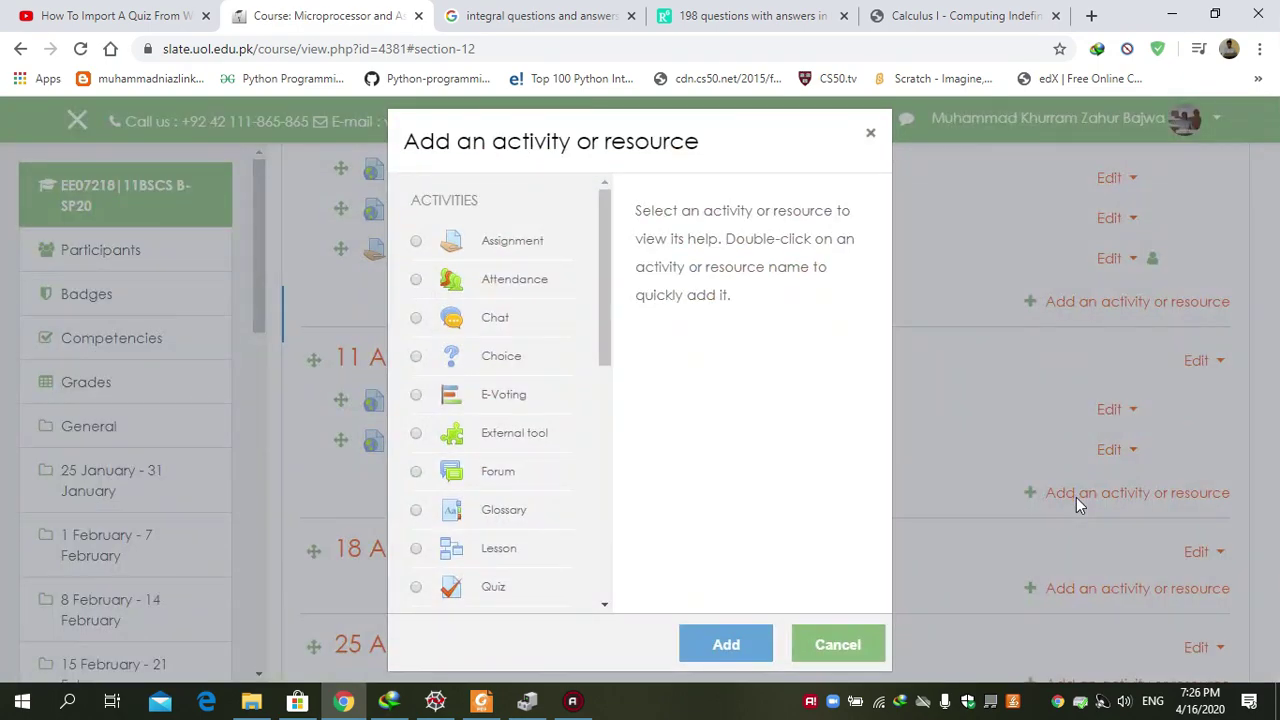
scroll(597, 340, "down", 3)
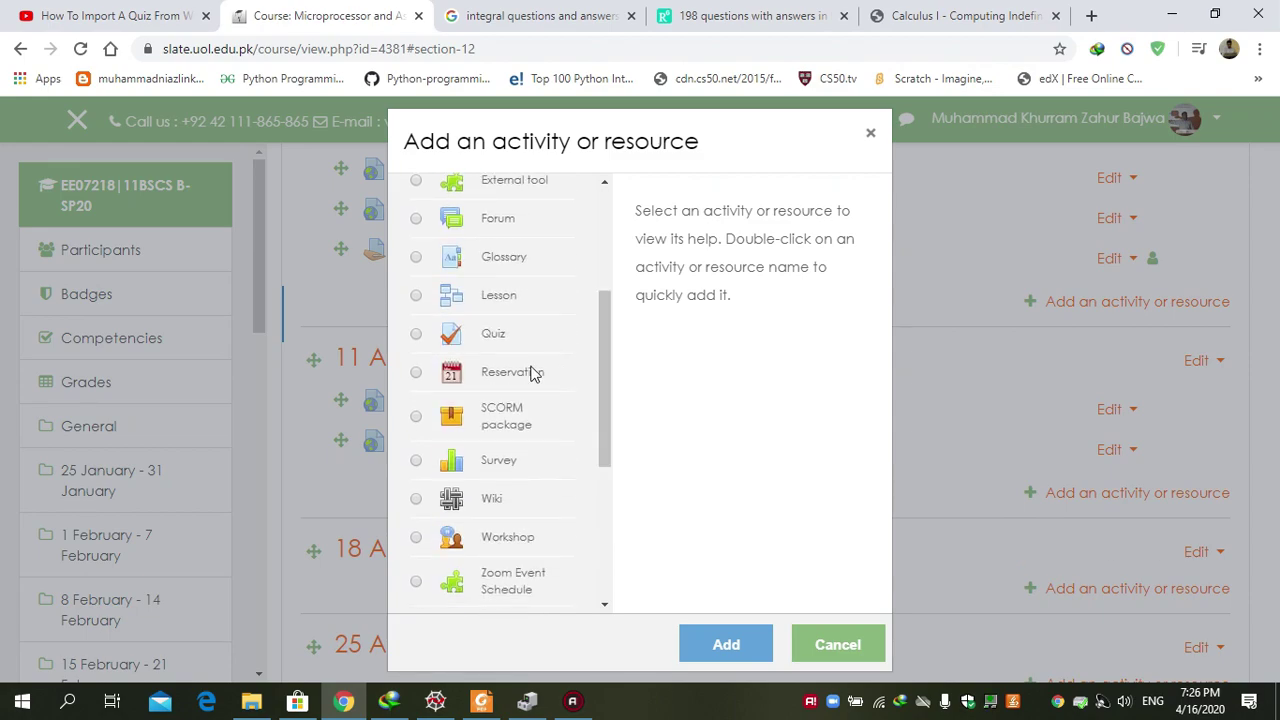
left_click(416, 333)
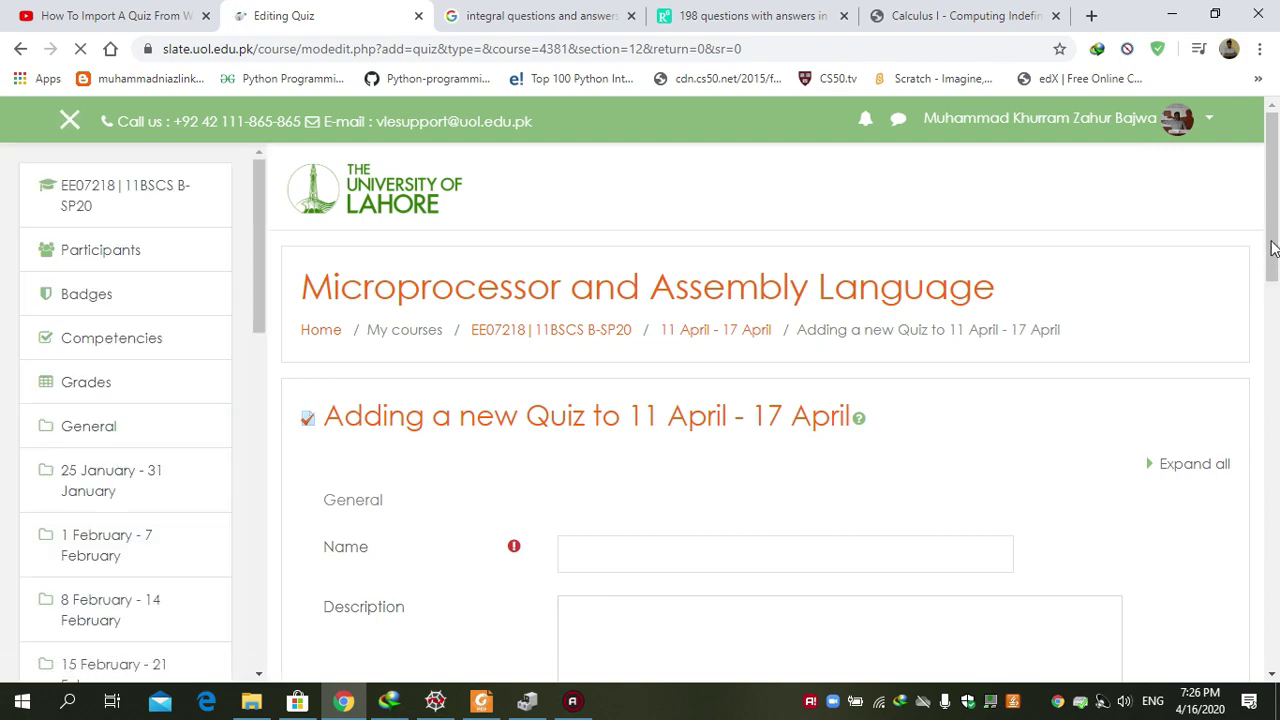
Name the new quiz "Sample".
scroll(1274, 302, "down", 3)
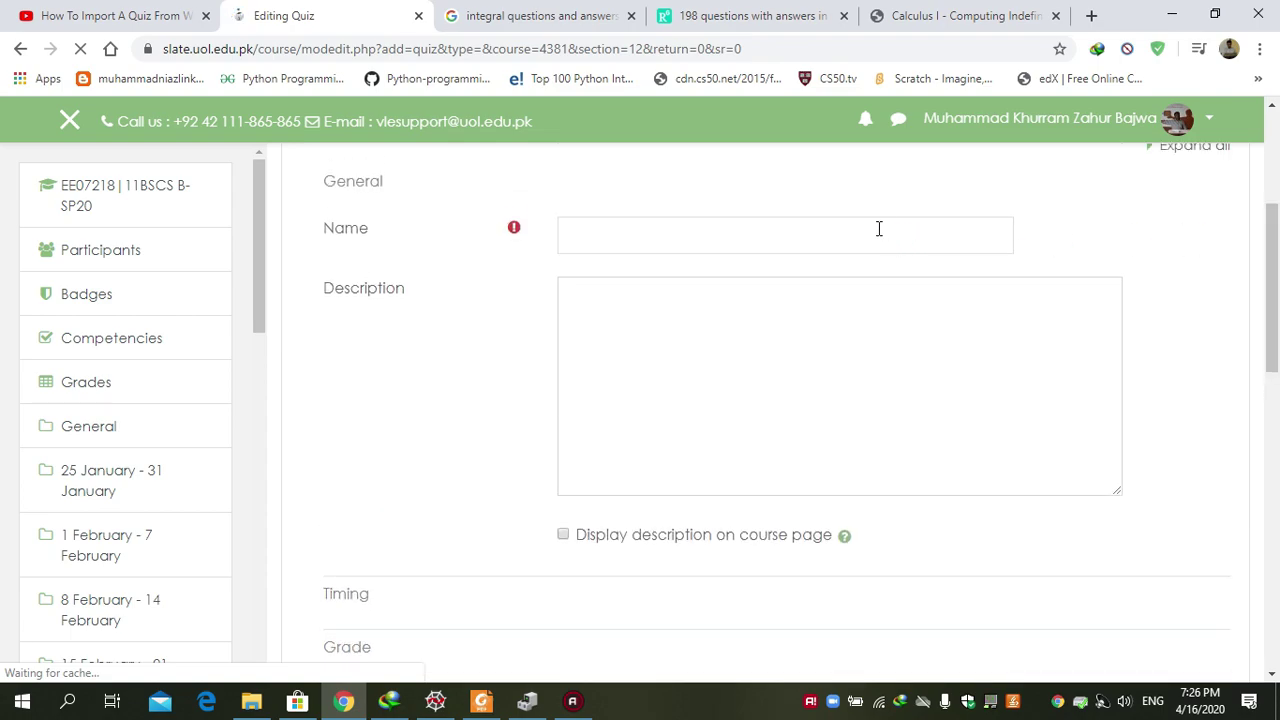
left_click(879, 229)
type("S")
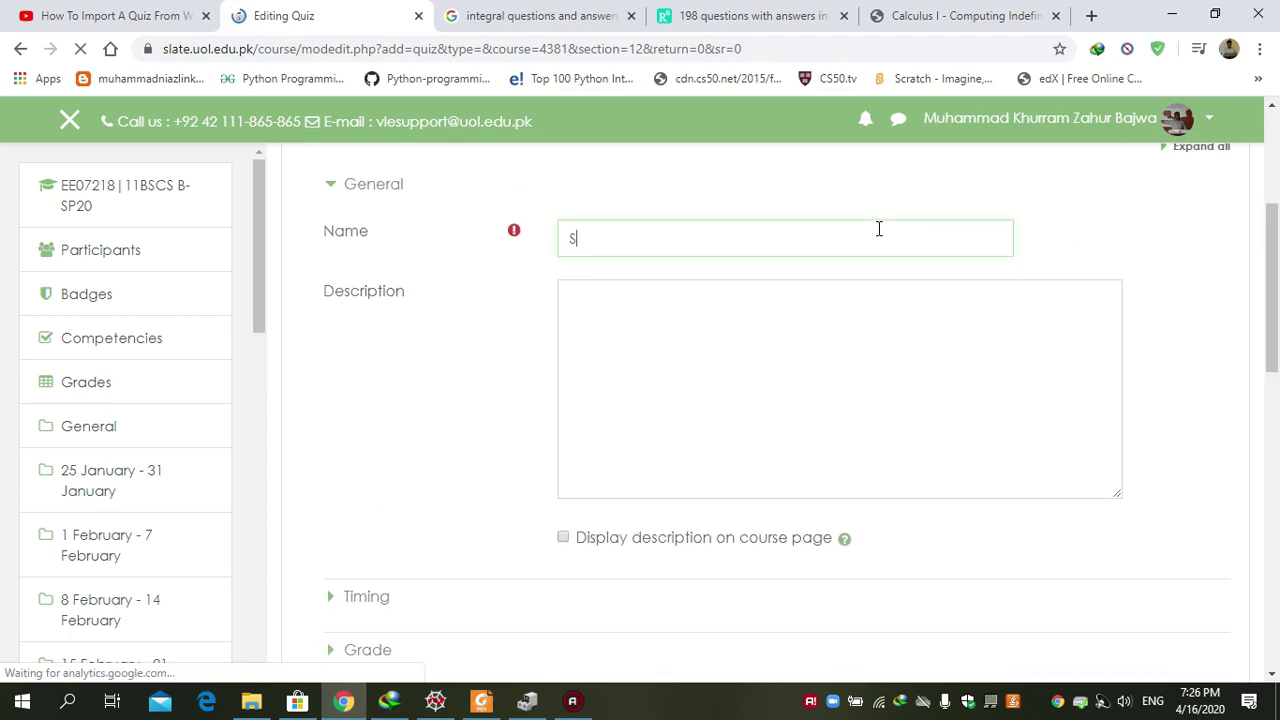
type("ample")
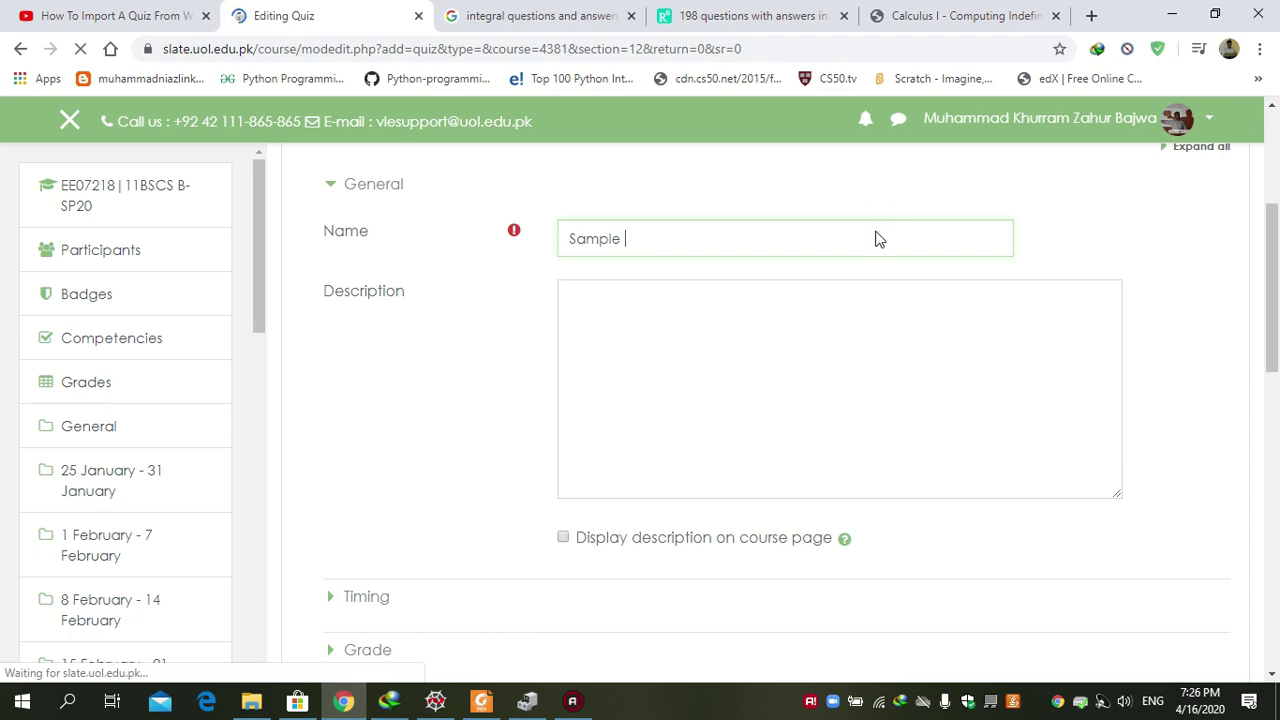
Enter the quiz description "Quiz as sample format" and have it displayed on the course page.
left_click(636, 404)
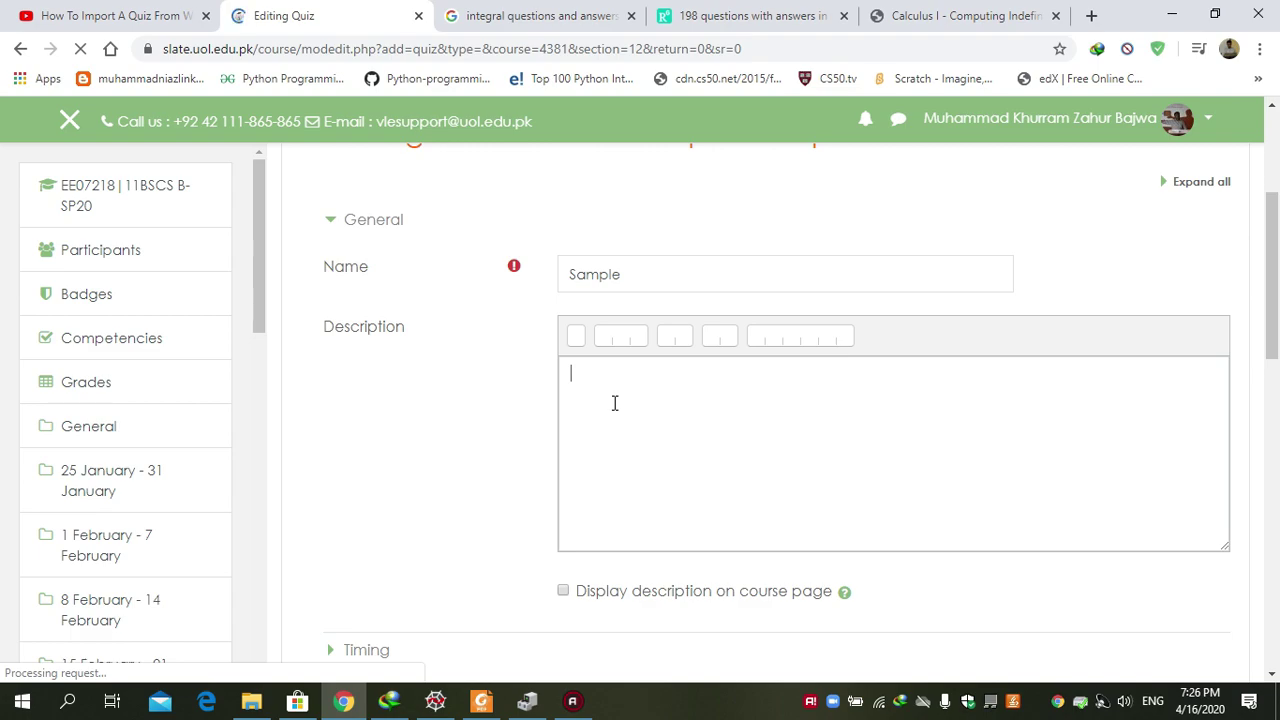
type("Qui")
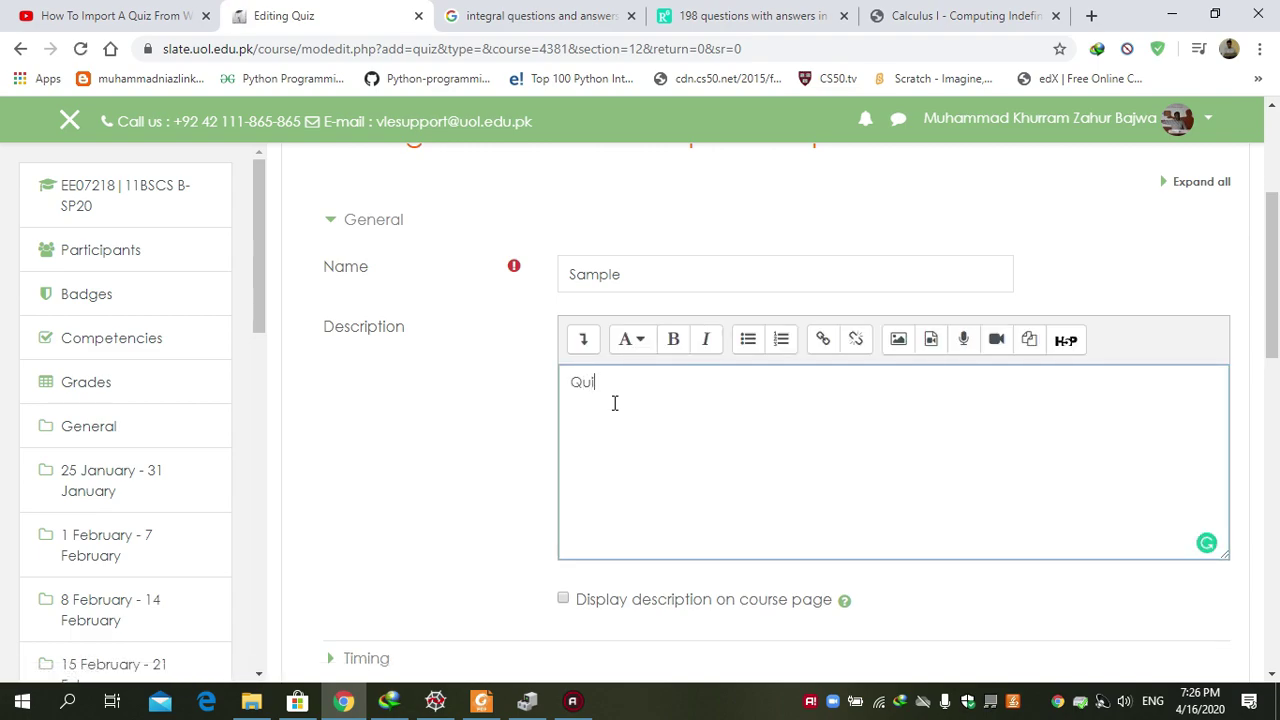
type("z as sample format")
scroll(630, 408, "down", 3)
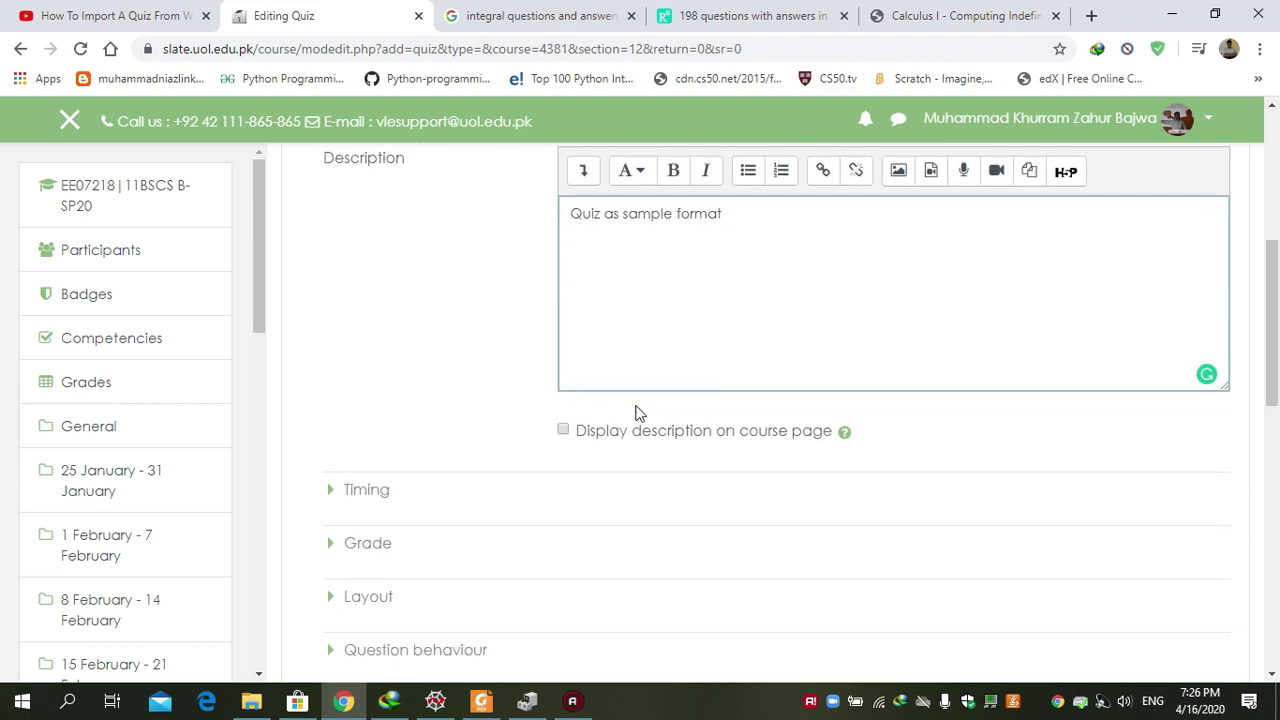
left_click(564, 430)
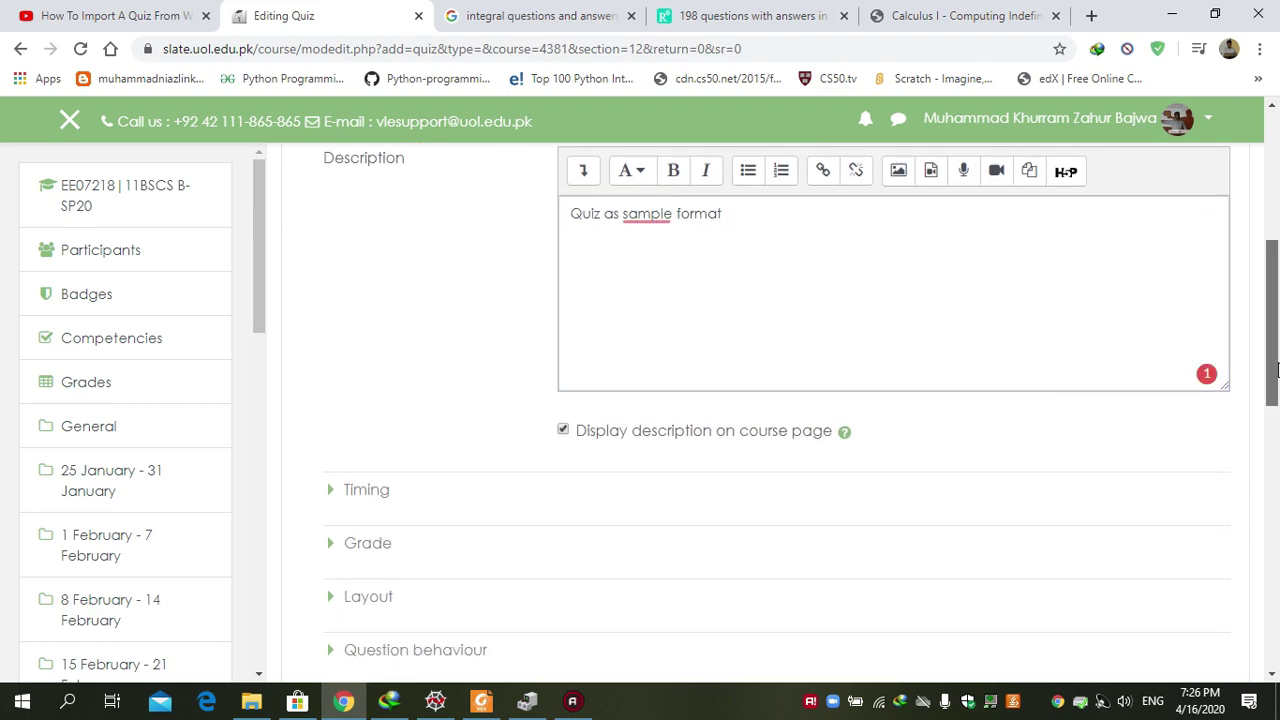
Expand the quiz's timing settings and enable both the opening and the closing date.
scroll(1276, 368, "down", 2)
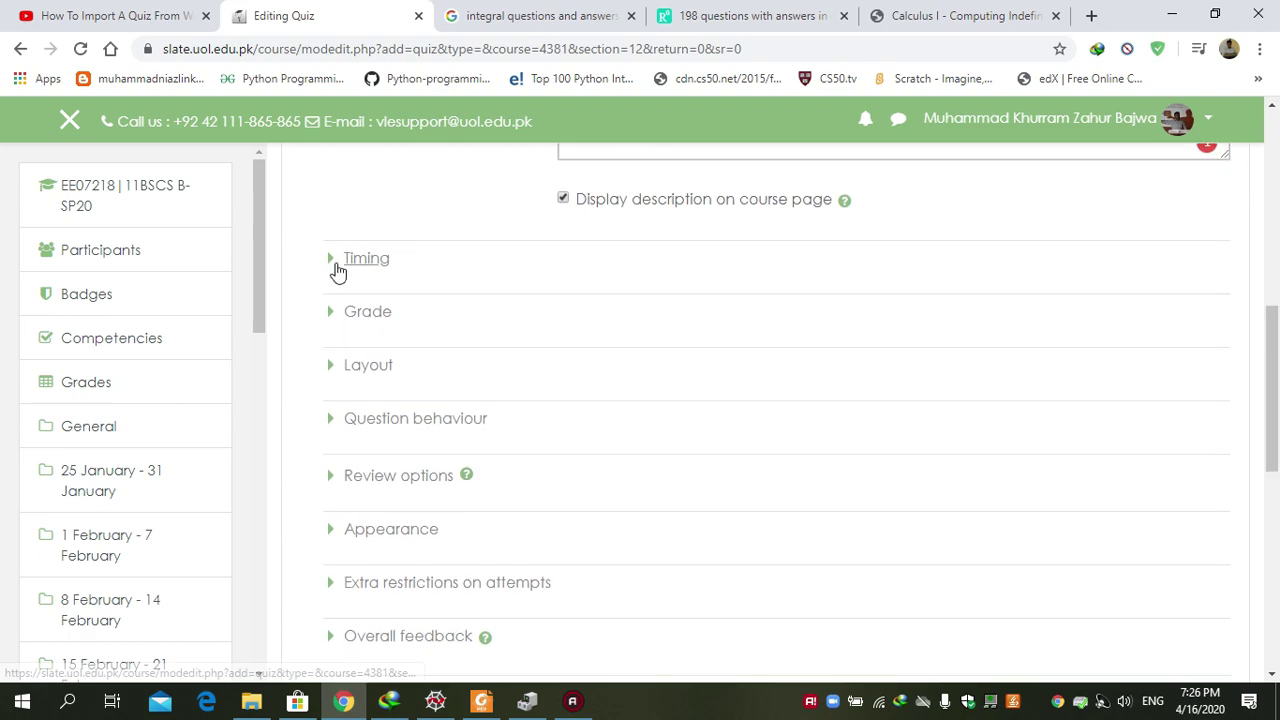
left_click(338, 268)
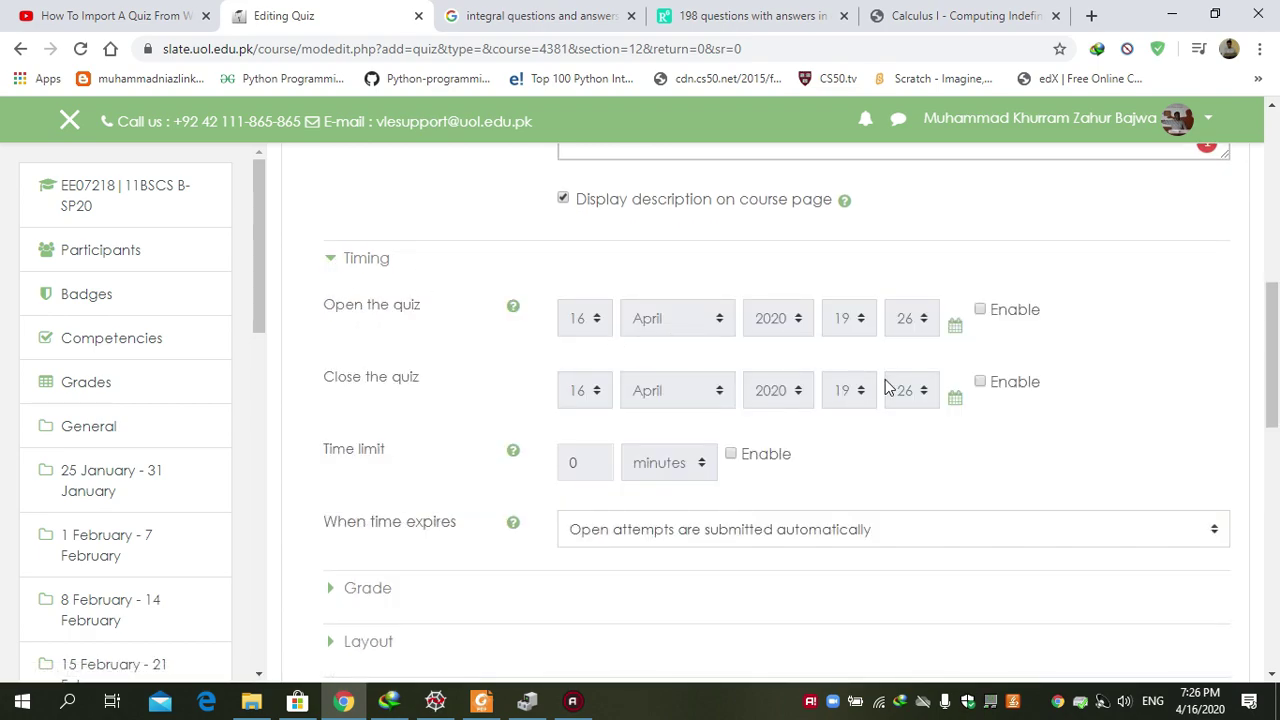
left_click(980, 311)
left_click(980, 382)
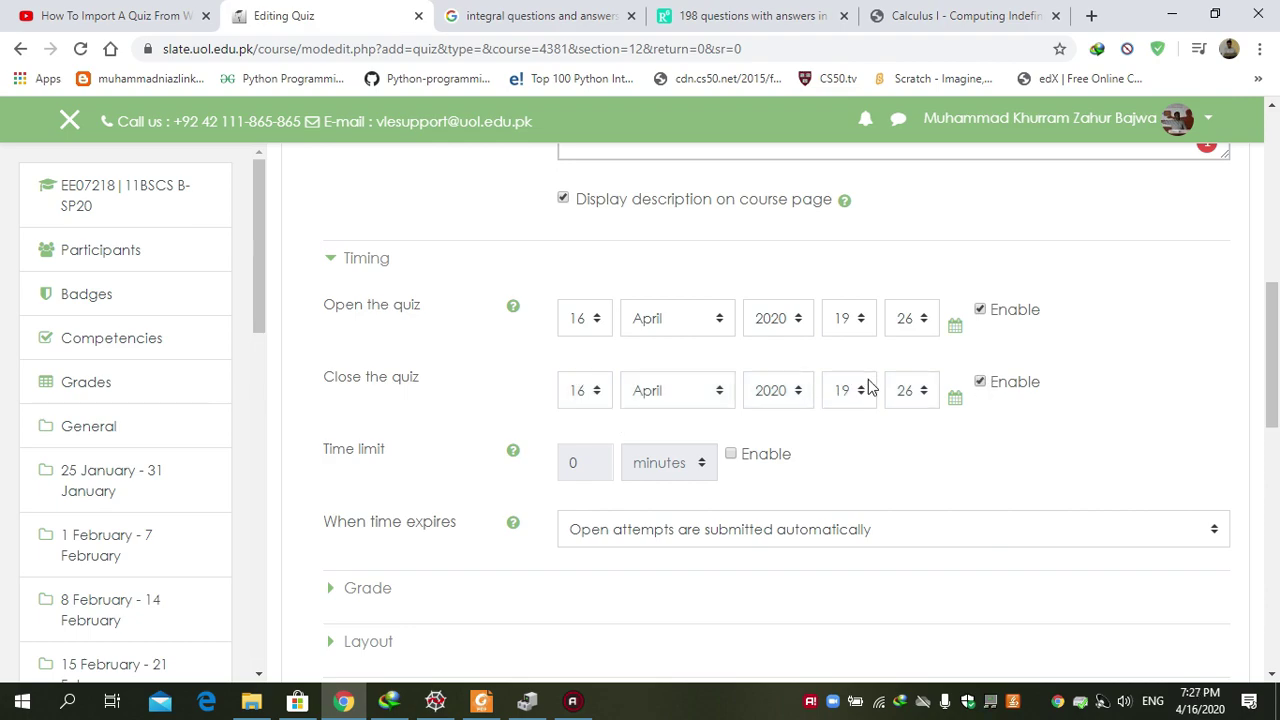
Set the quiz to open on day 17 of the month at 09:40.
left_click(922, 320)
left_click_drag(926, 435, 930, 488)
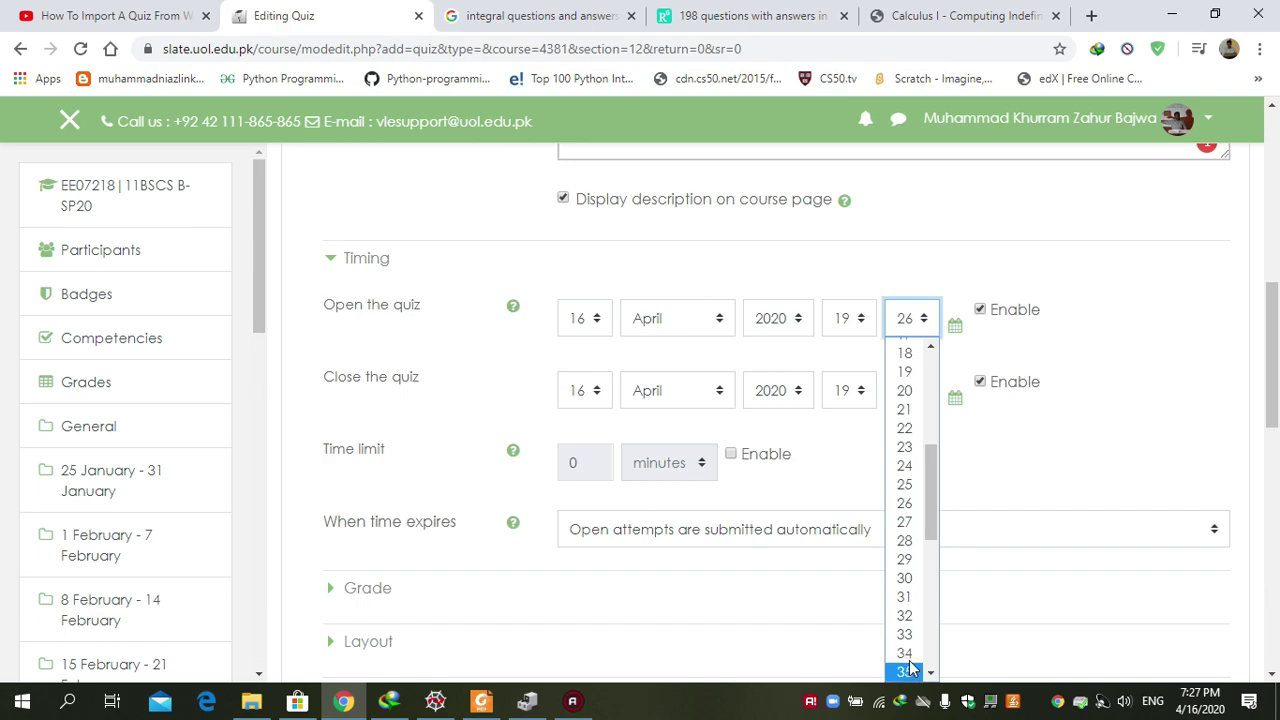
scroll(905, 505, "down", 2)
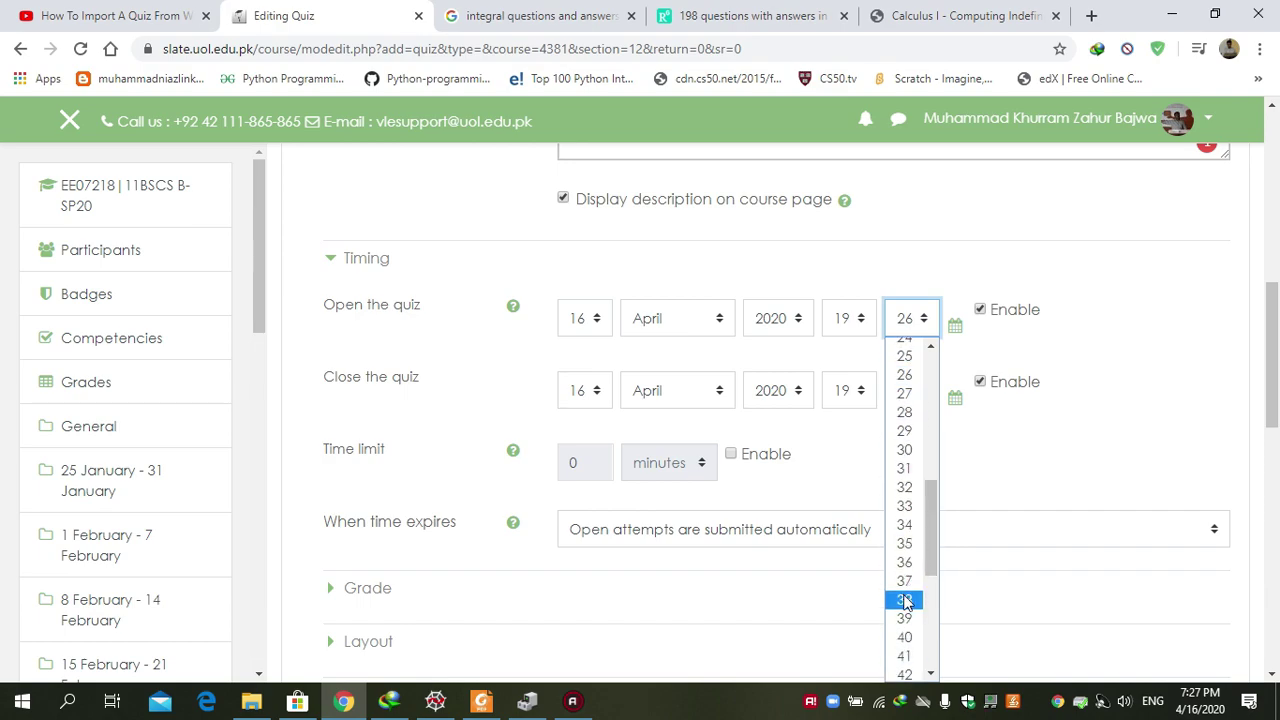
left_click(905, 638)
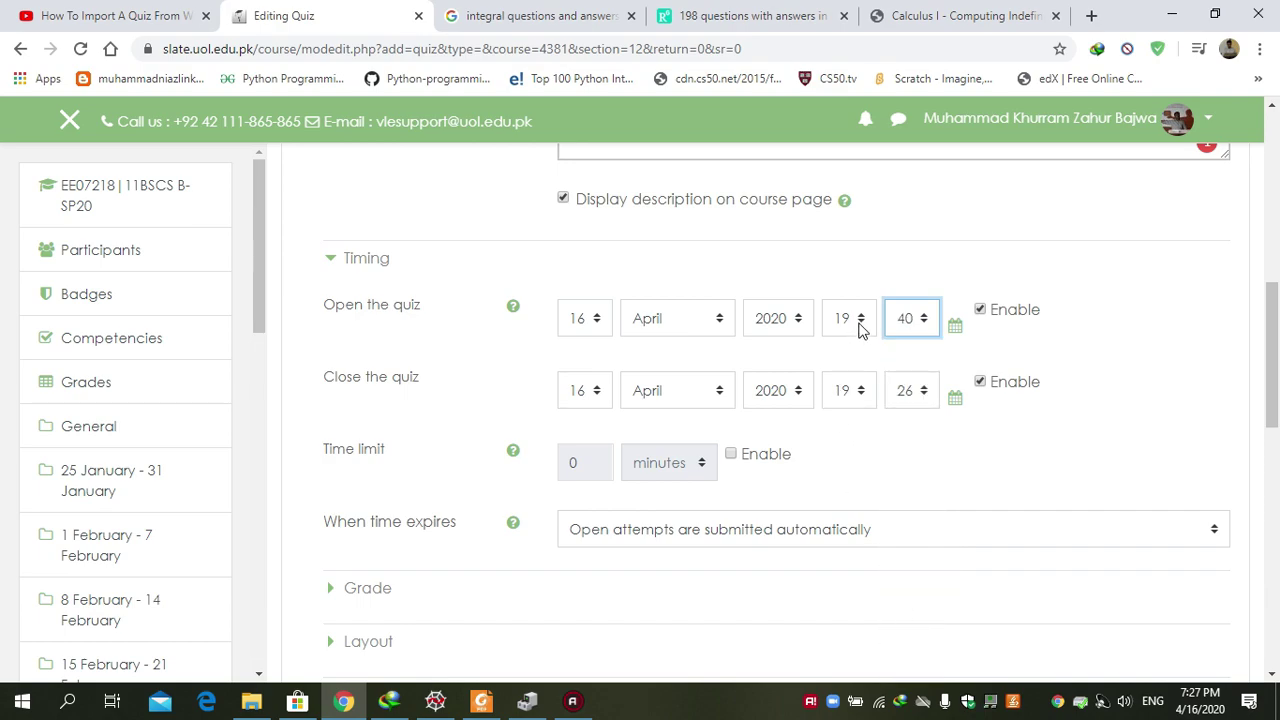
left_click(596, 320)
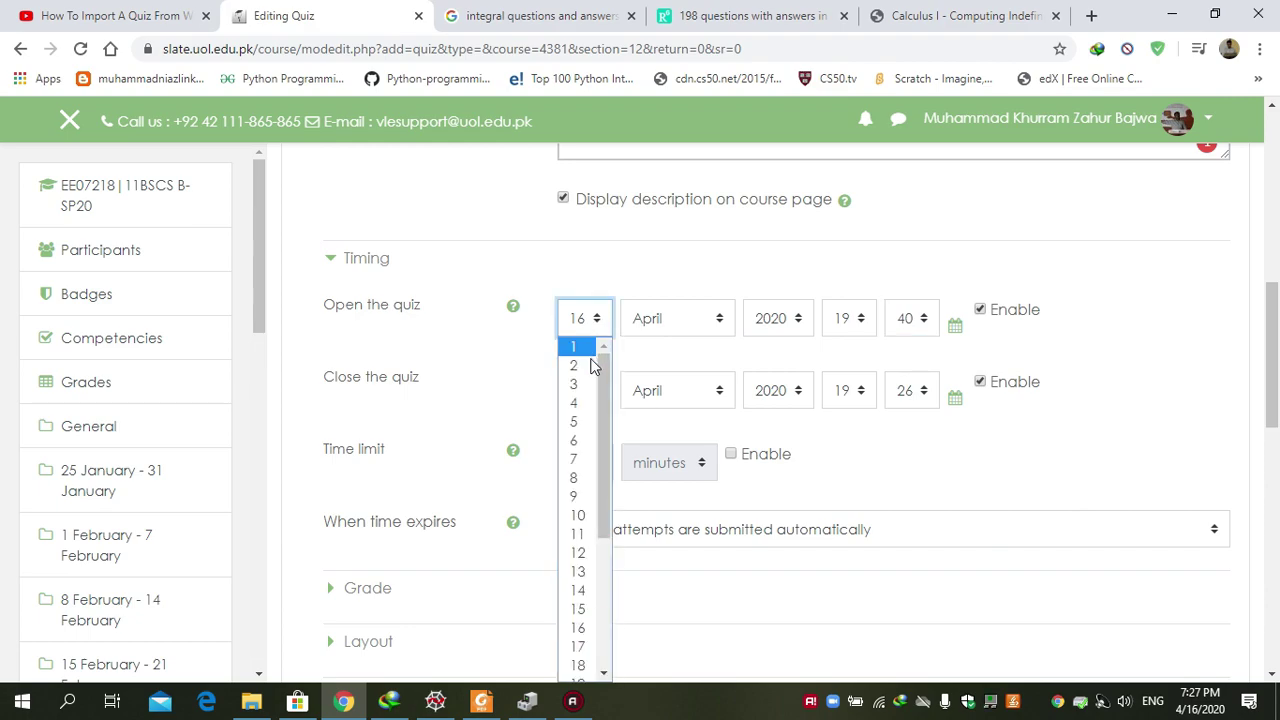
left_click(586, 650)
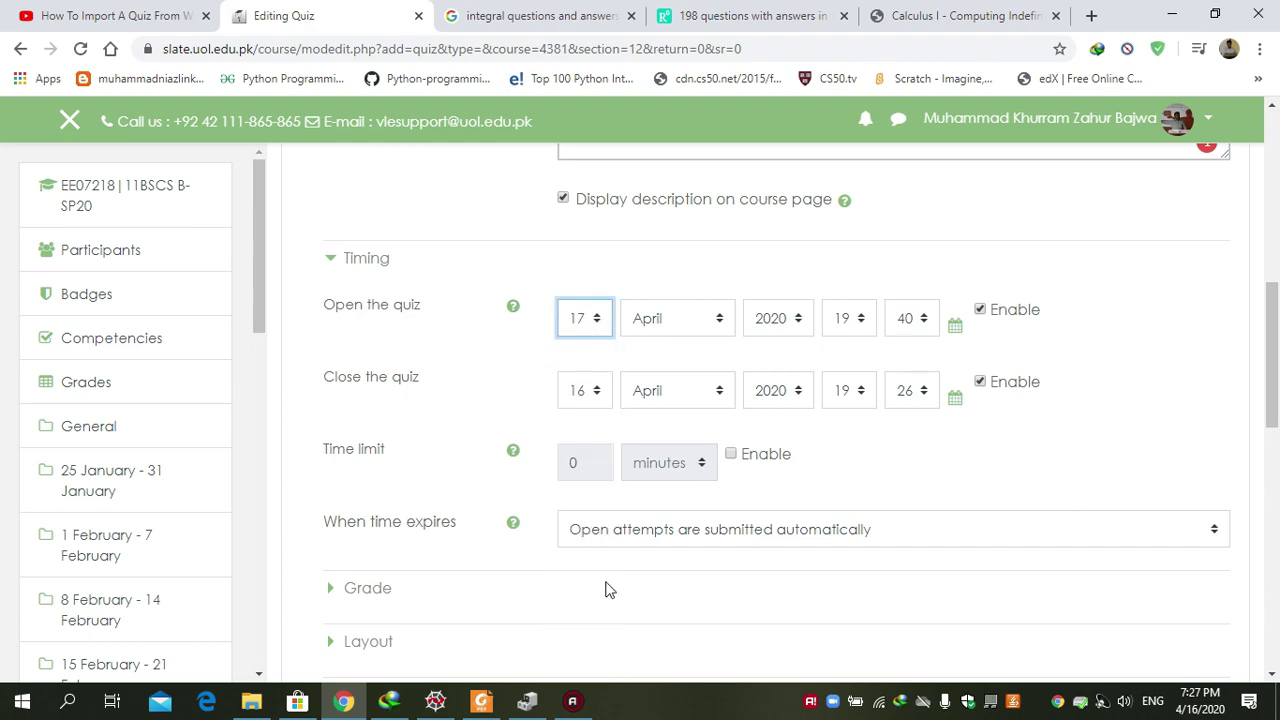
left_click(862, 320)
scroll(866, 436, "up", 1)
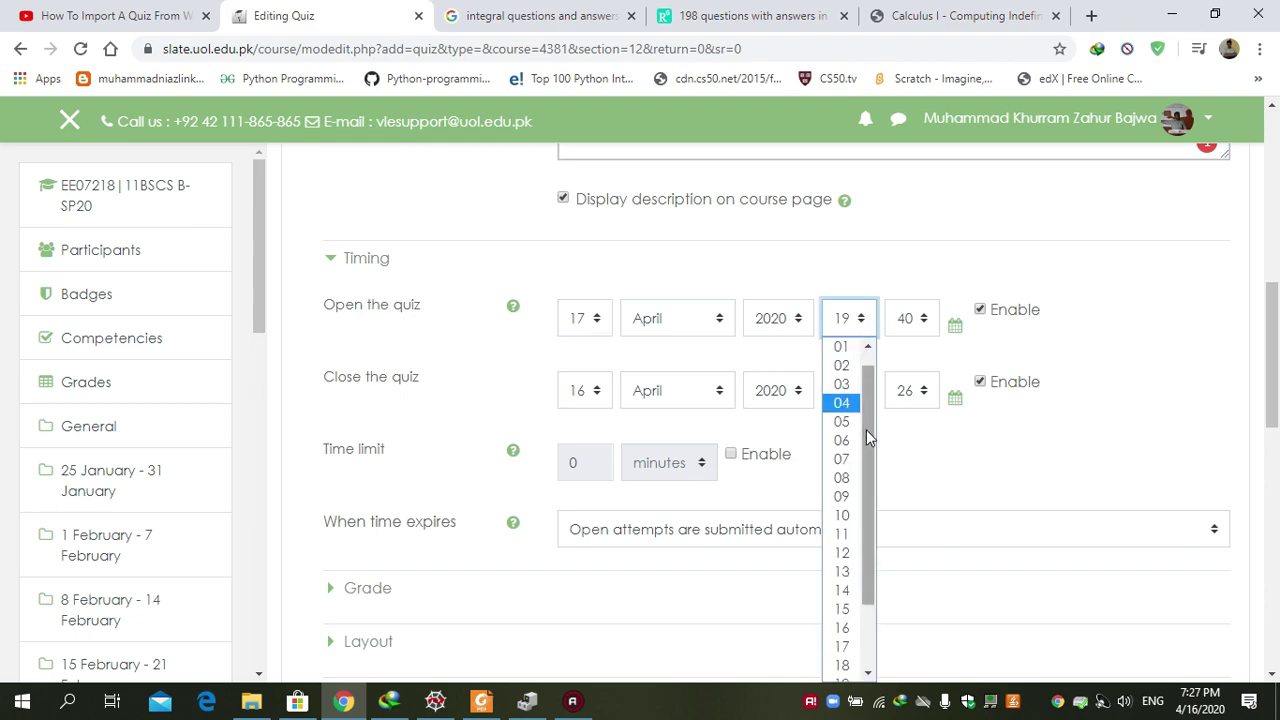
left_click(843, 496)
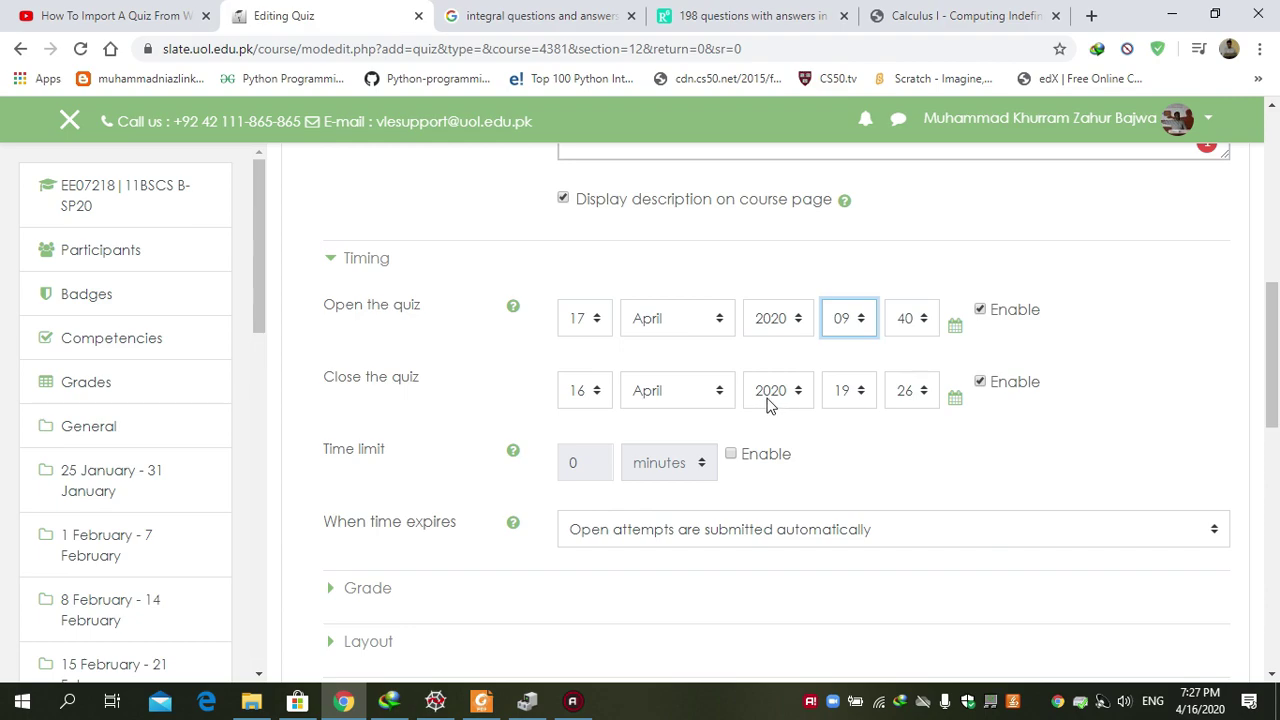
Set the quiz to close on day 17 at 10:00 and enable a time limit of 20 minutes.
left_click(595, 391)
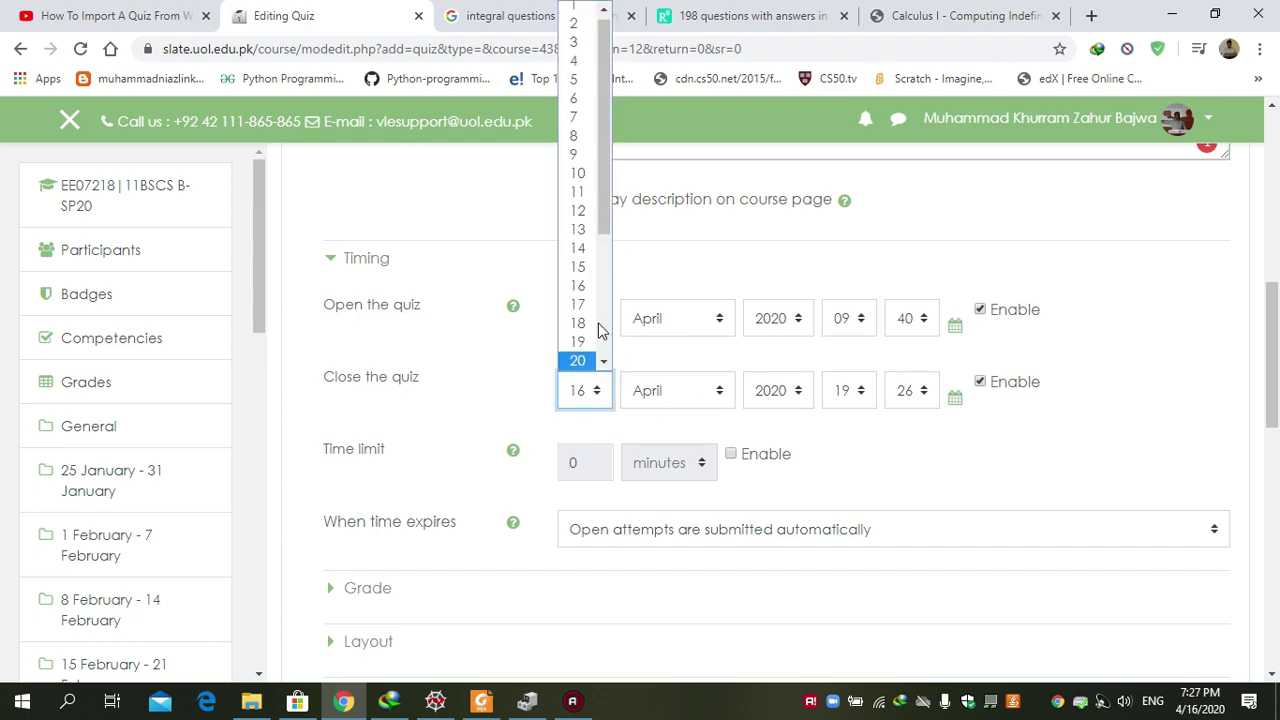
left_click(580, 304)
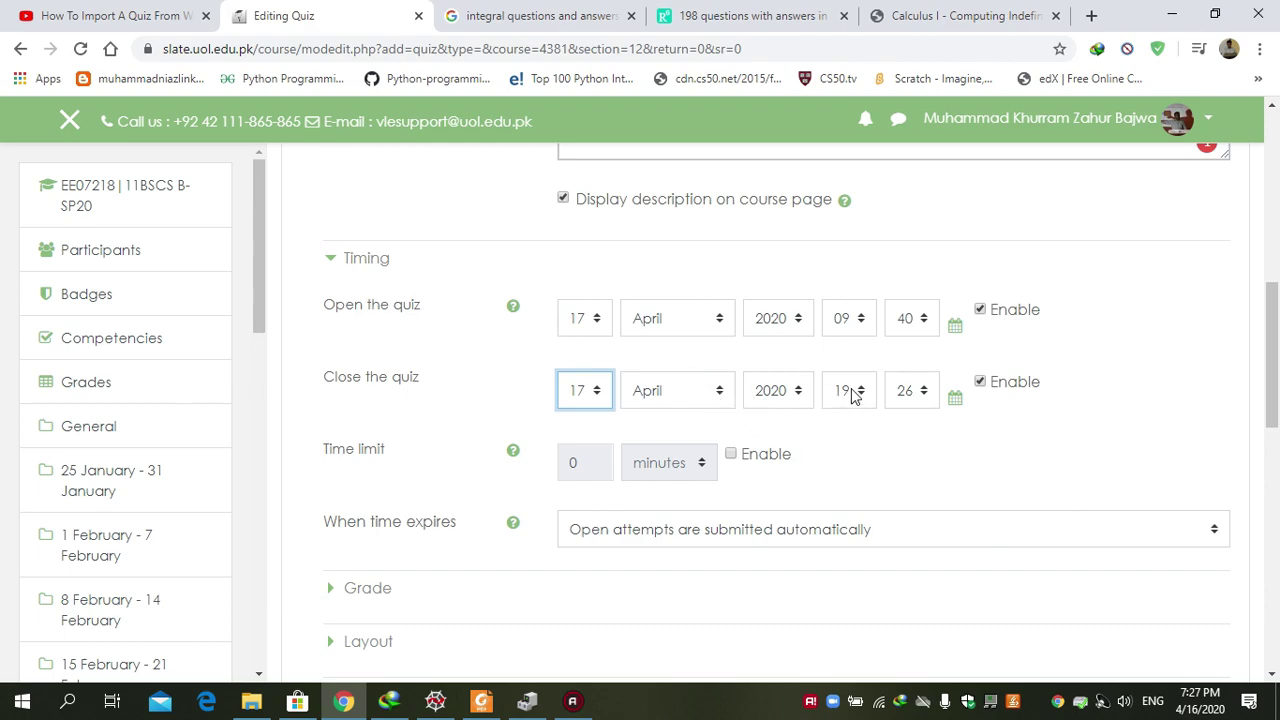
left_click(859, 425)
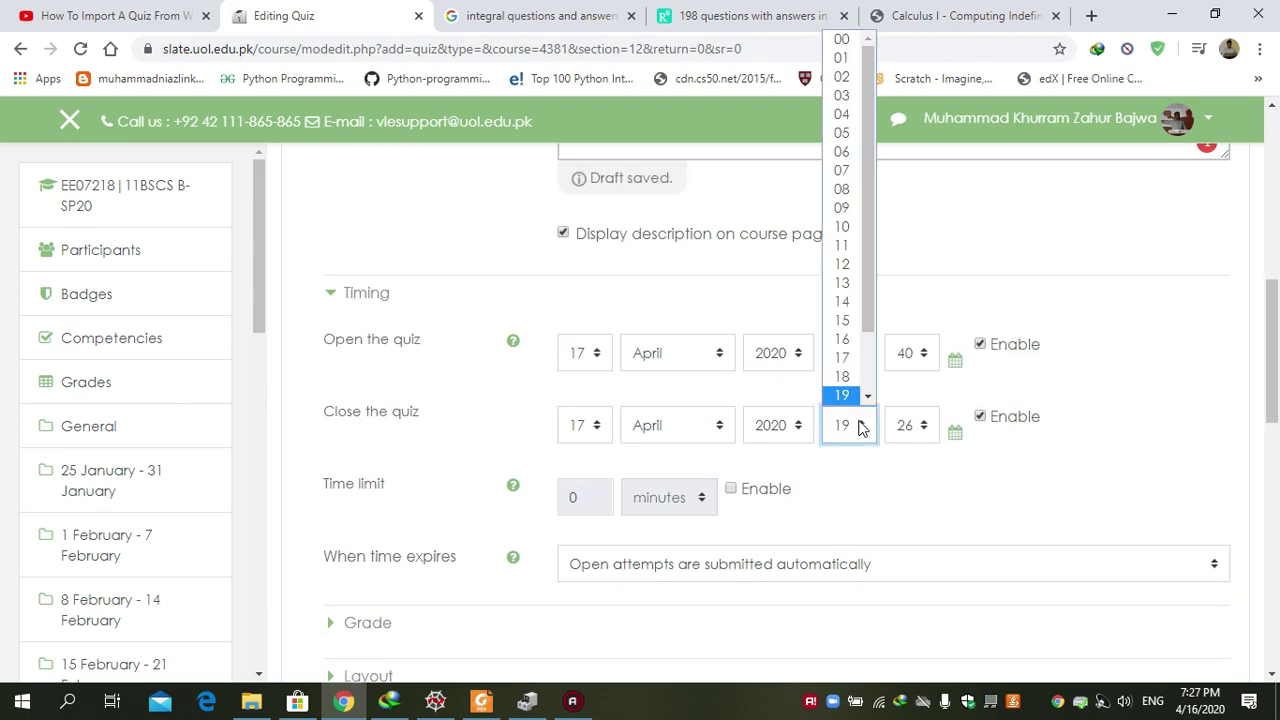
left_click(852, 226)
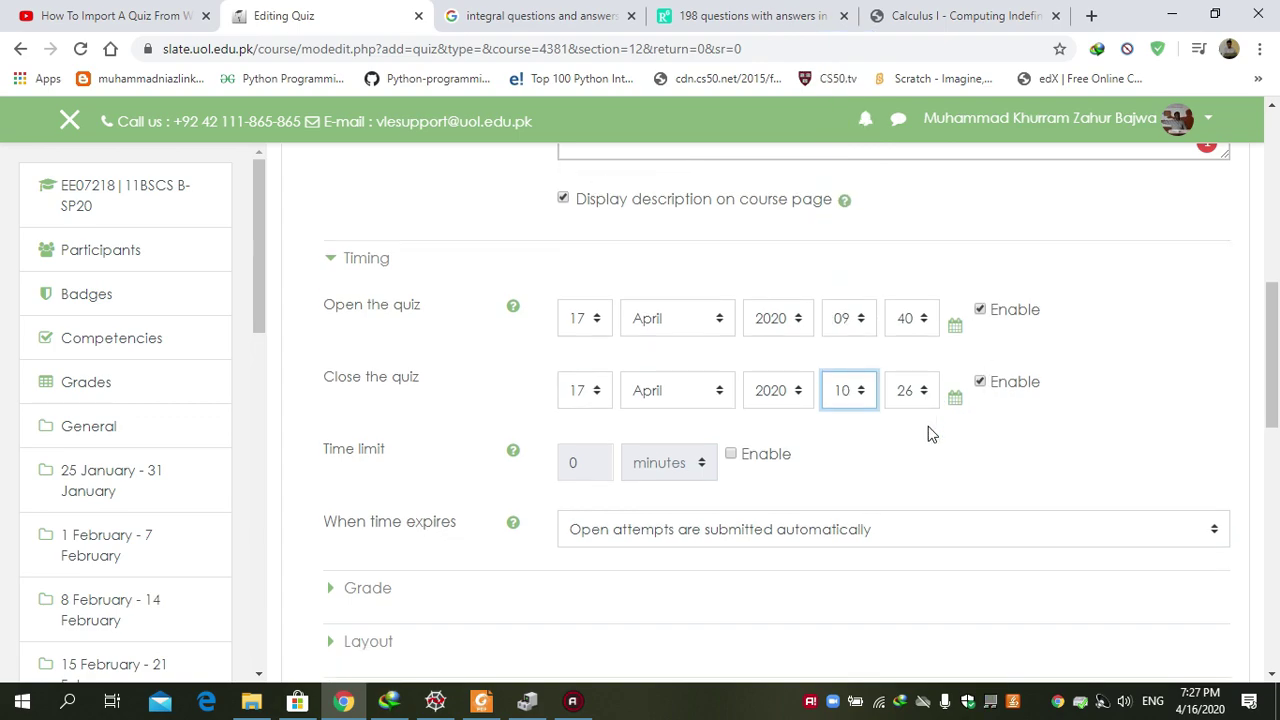
left_click(926, 400)
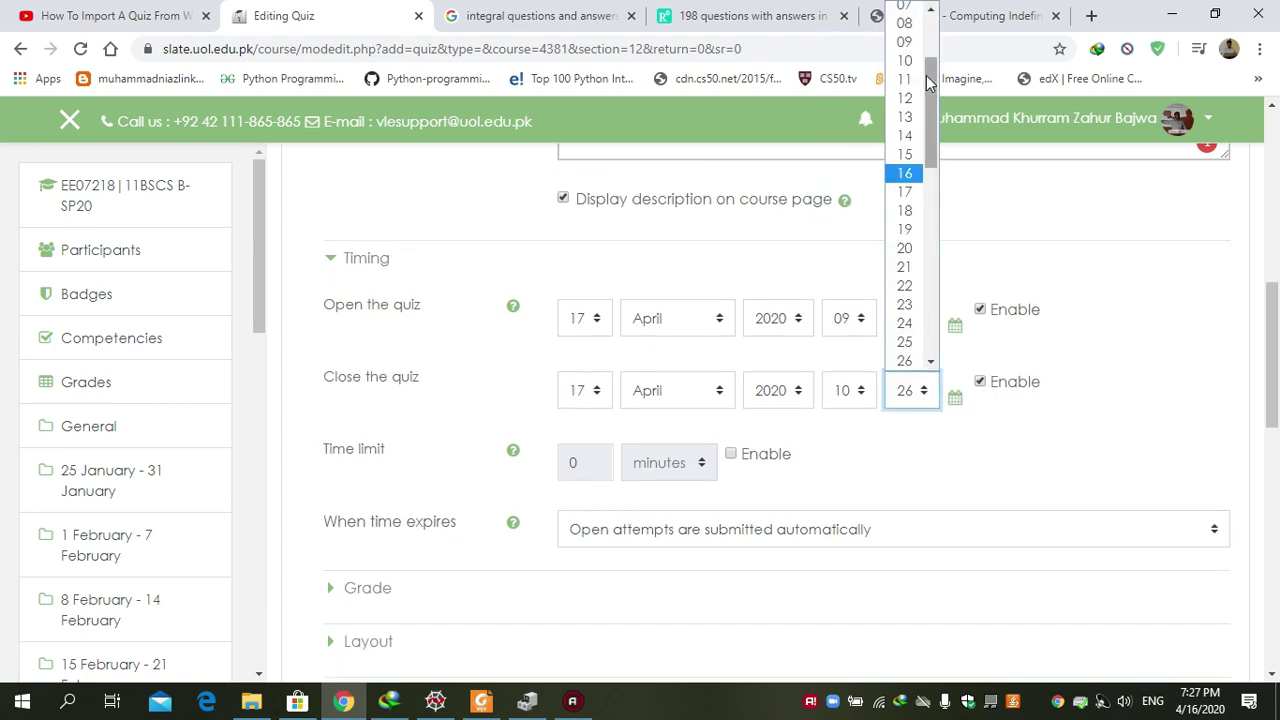
left_click_drag(937, 101, 930, 37)
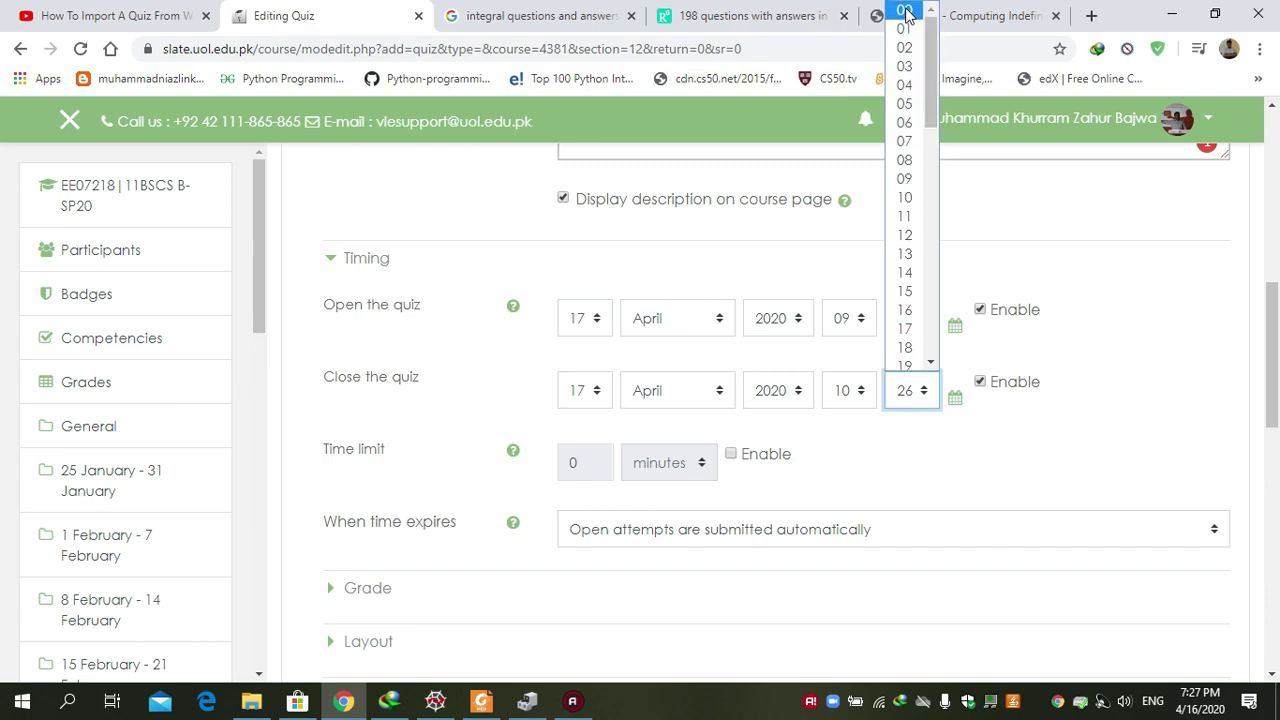
left_click(904, 10)
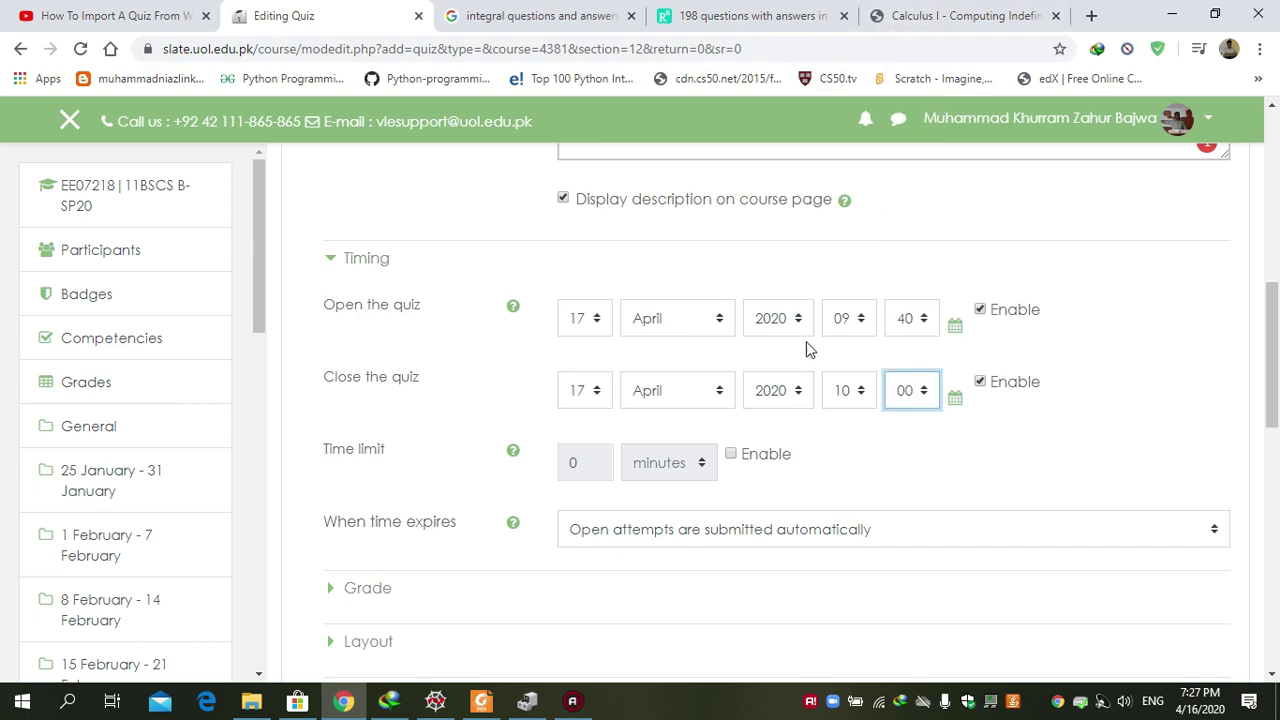
left_click(731, 456)
left_click(574, 462)
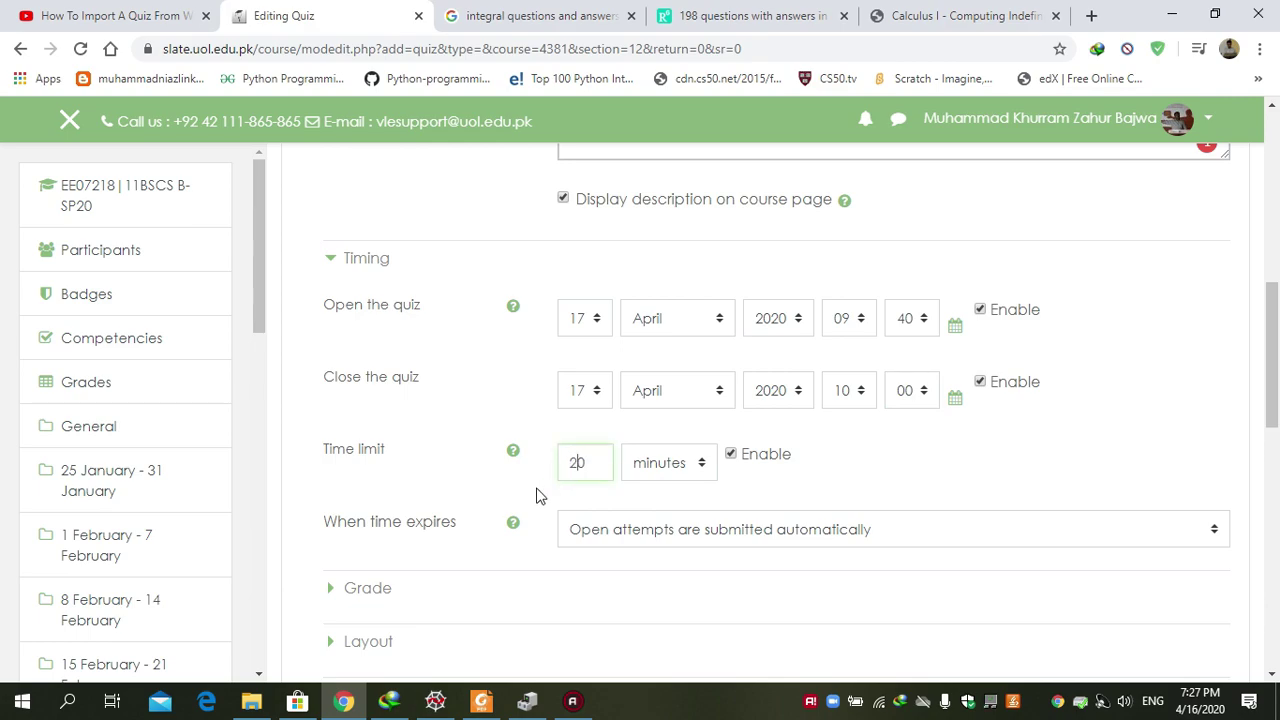
Set the quiz's grade to pass to 5, then save the quiz and display it.
scroll(1276, 395, "down", 4)
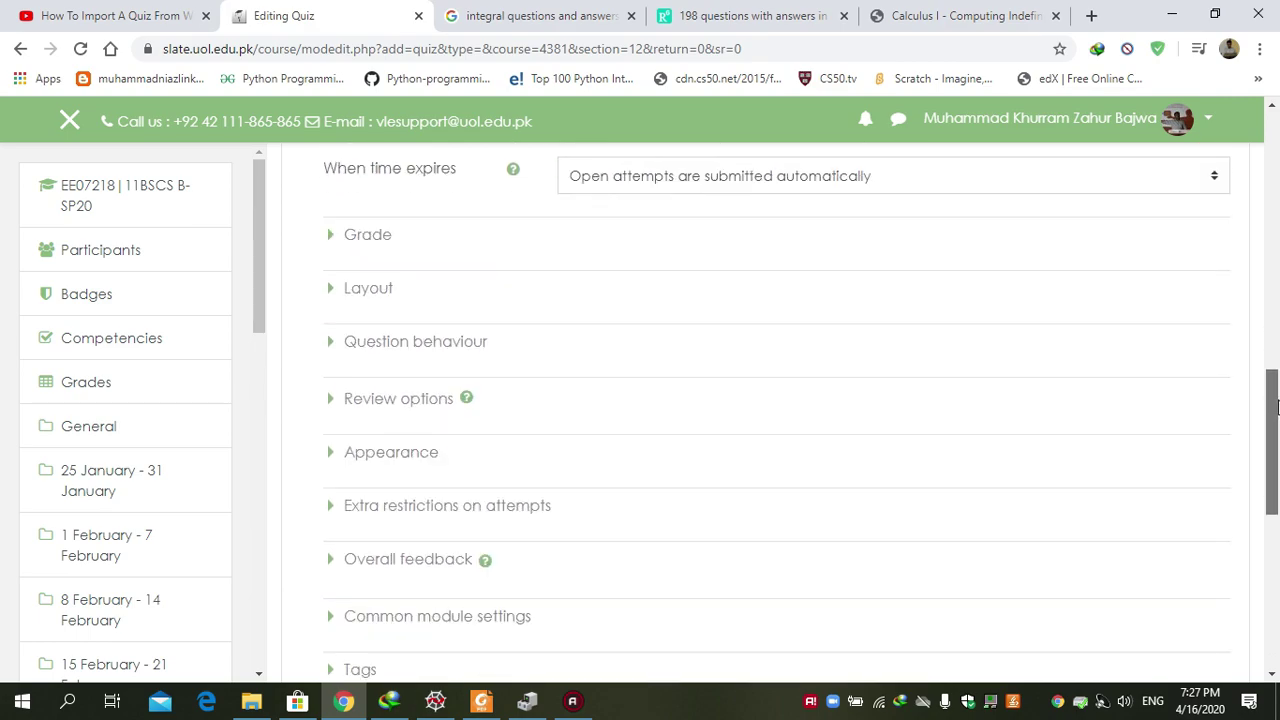
left_click(331, 240)
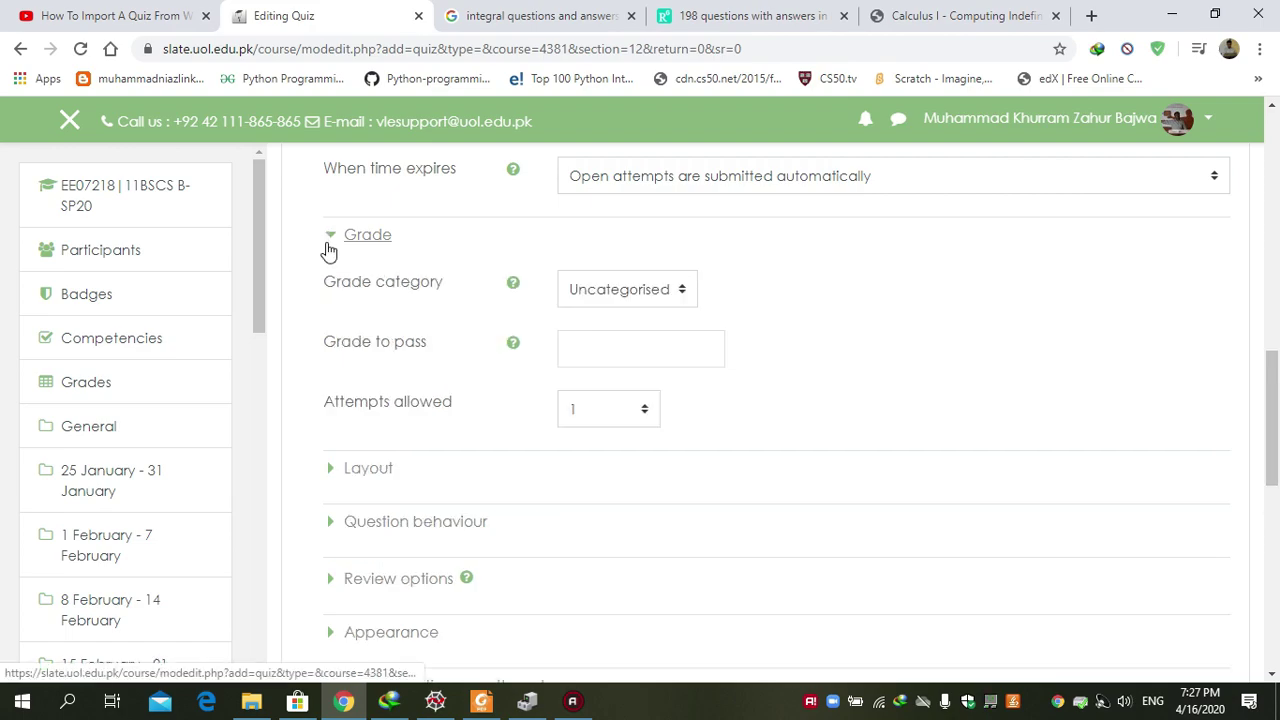
left_click(641, 356)
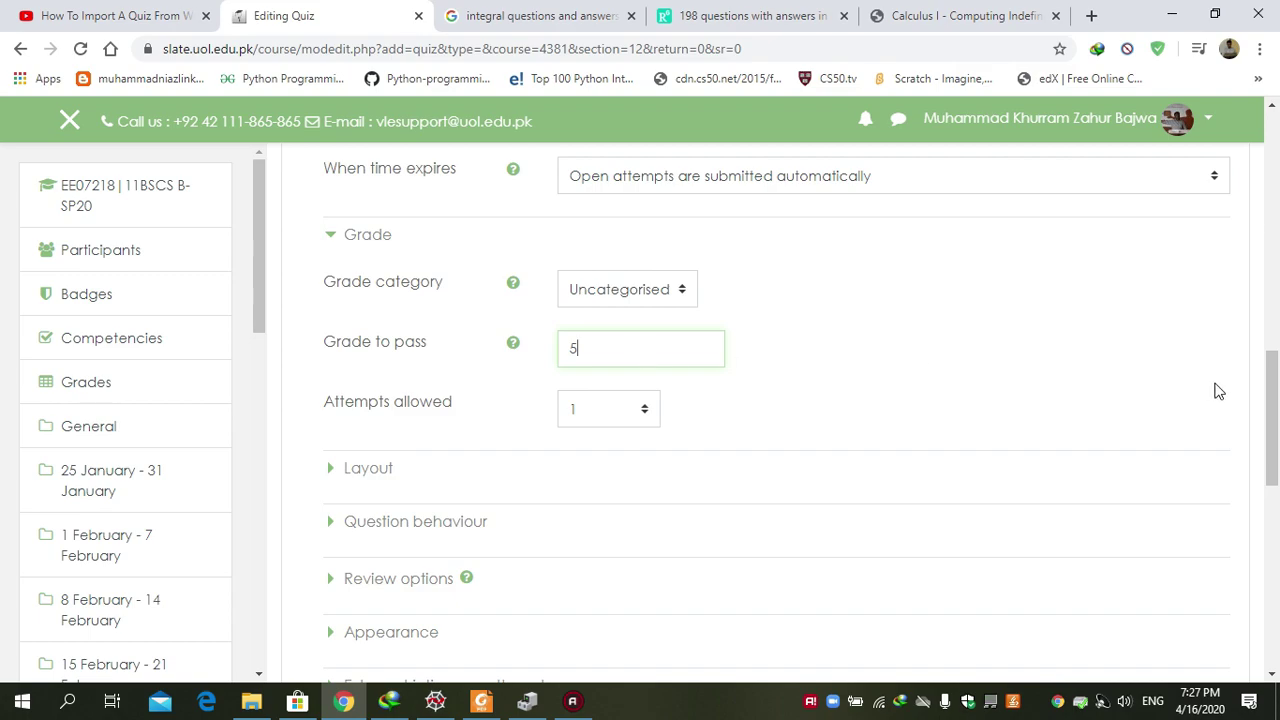
left_click_drag(1274, 418, 1277, 498)
left_click(847, 563)
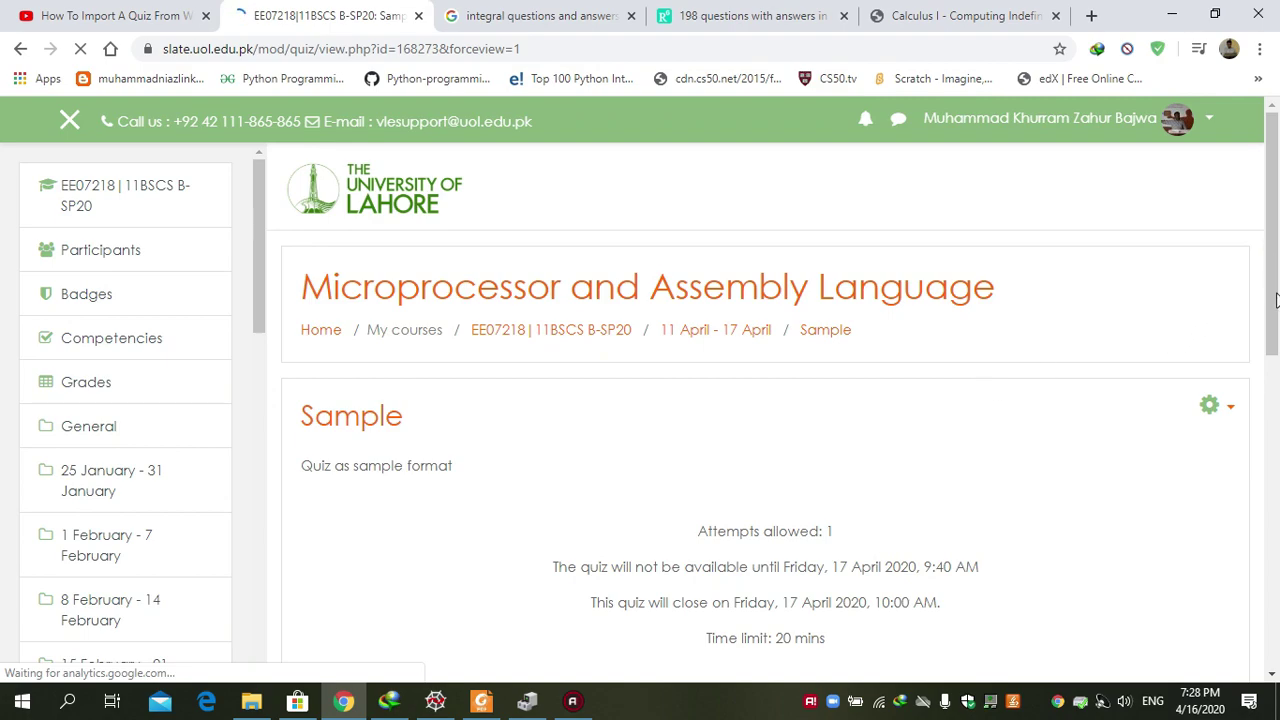
Open the Sample quiz for editing and add a new question of the Multiple choice type.
scroll(1275, 300, "down", 2)
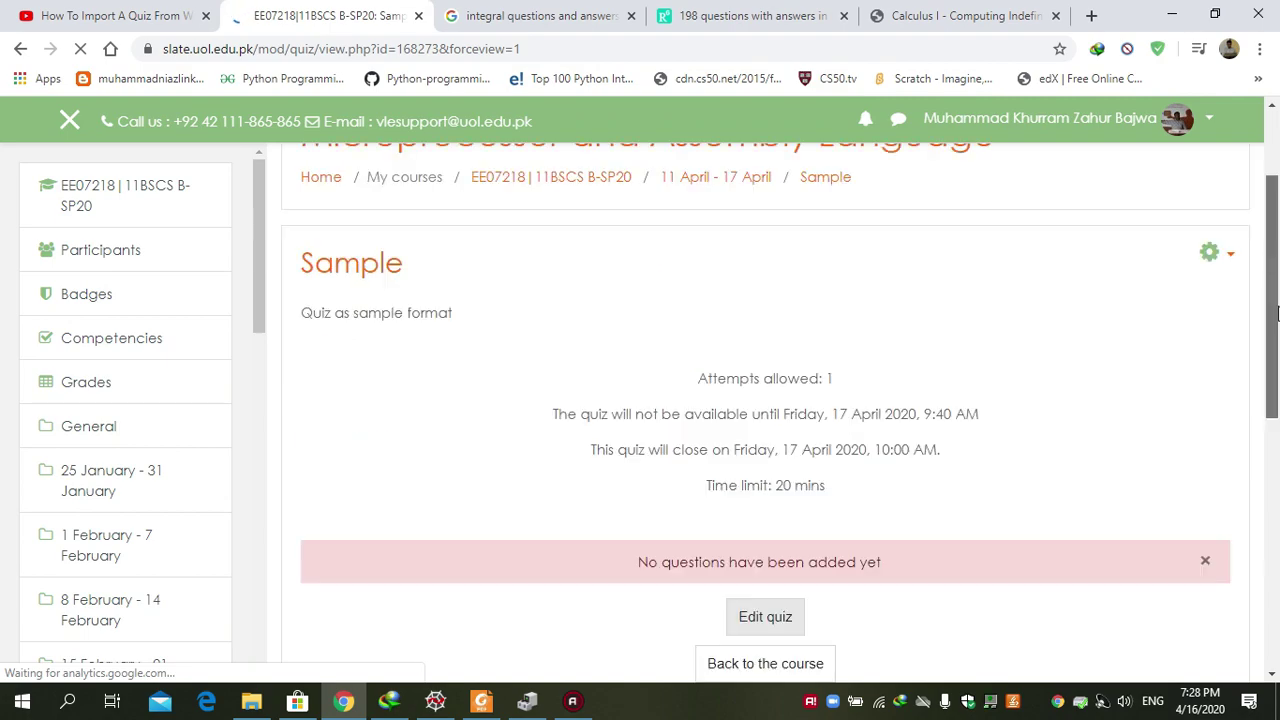
left_click(766, 609)
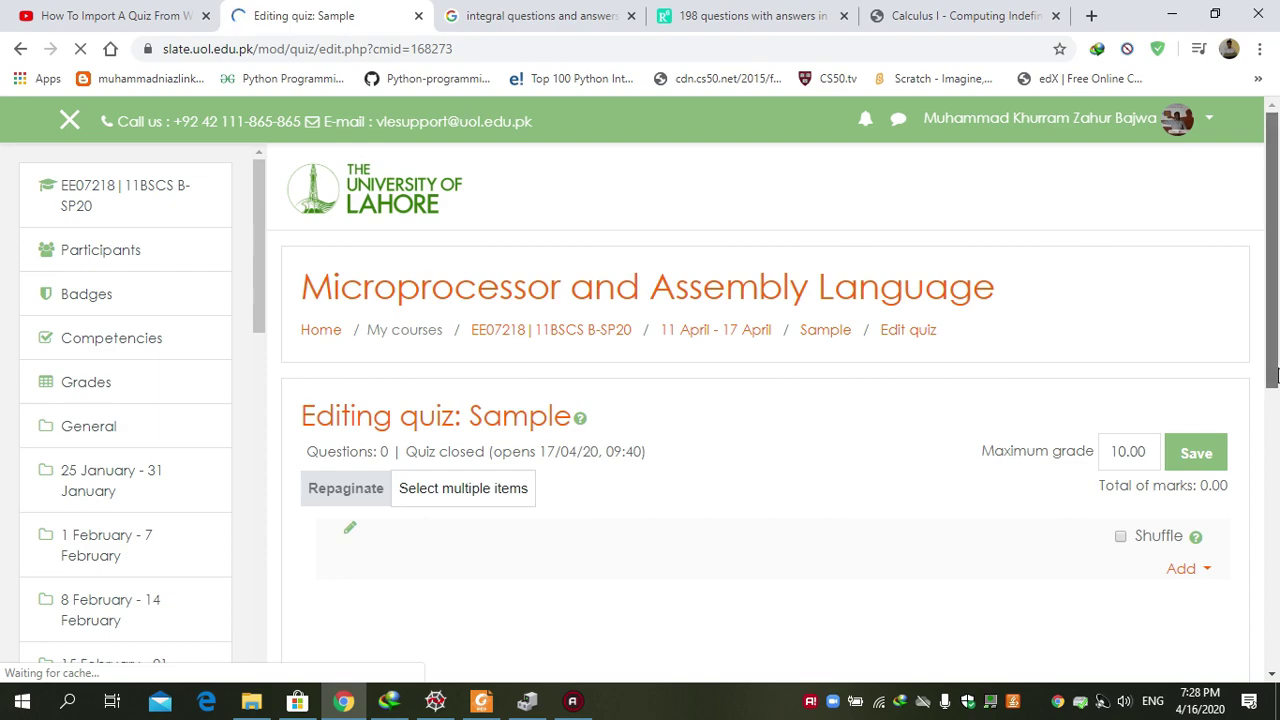
scroll(1274, 375, "down", 2)
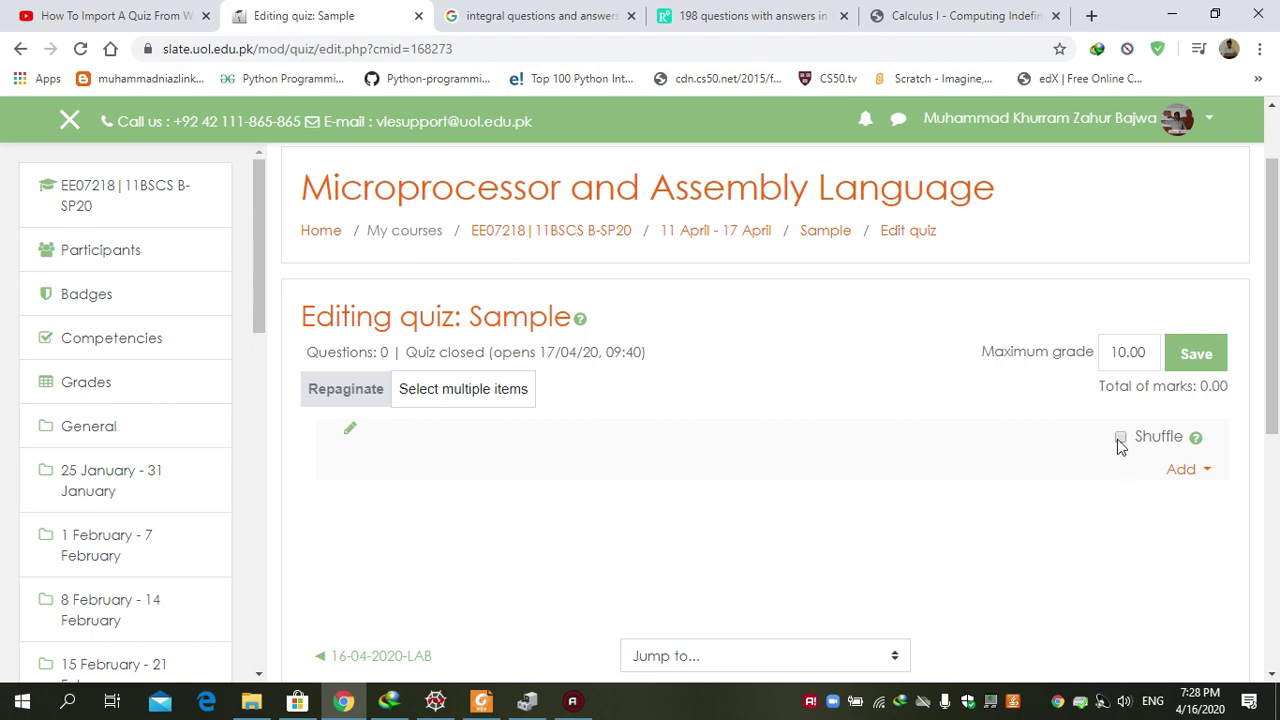
left_click(1190, 470)
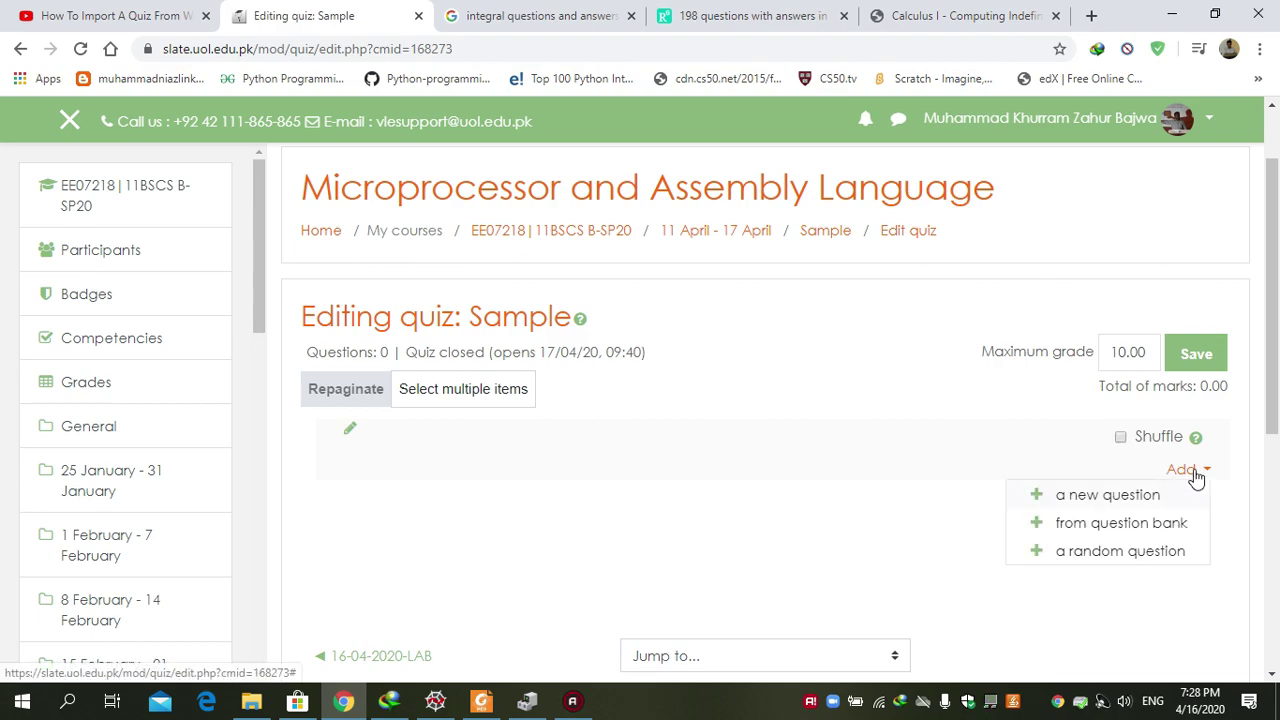
left_click(1105, 497)
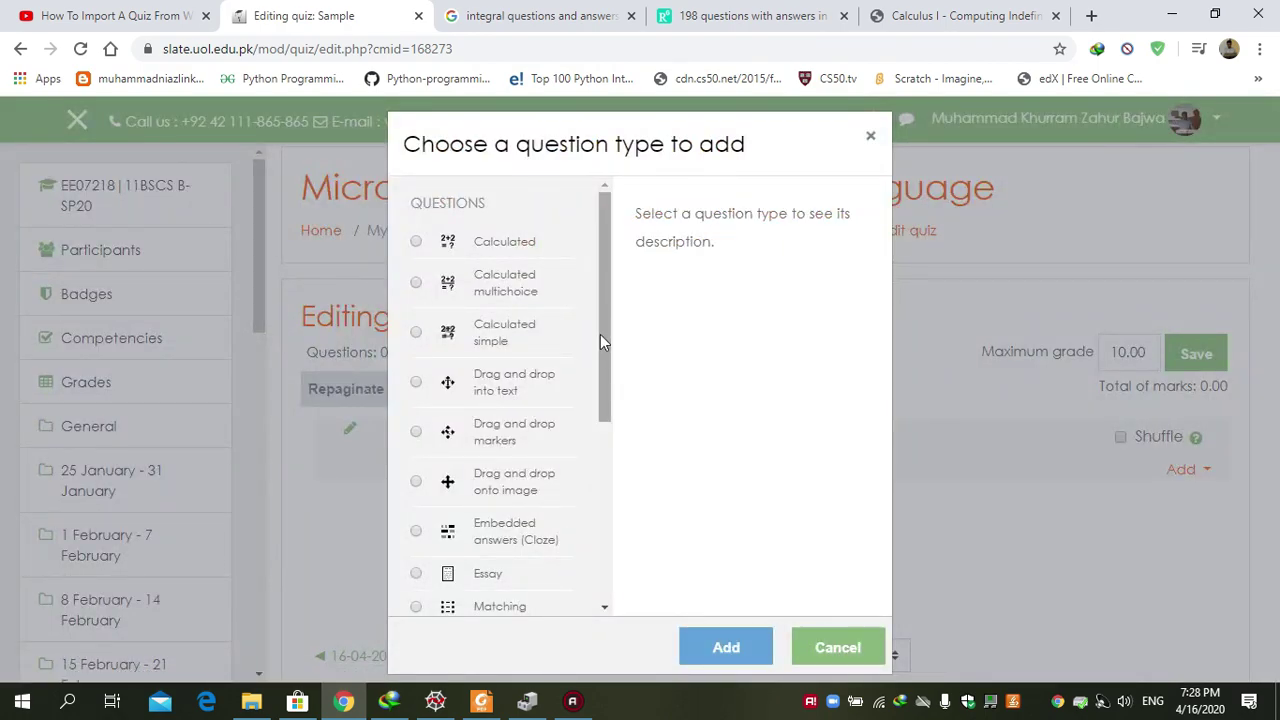
left_click_drag(604, 310, 614, 420)
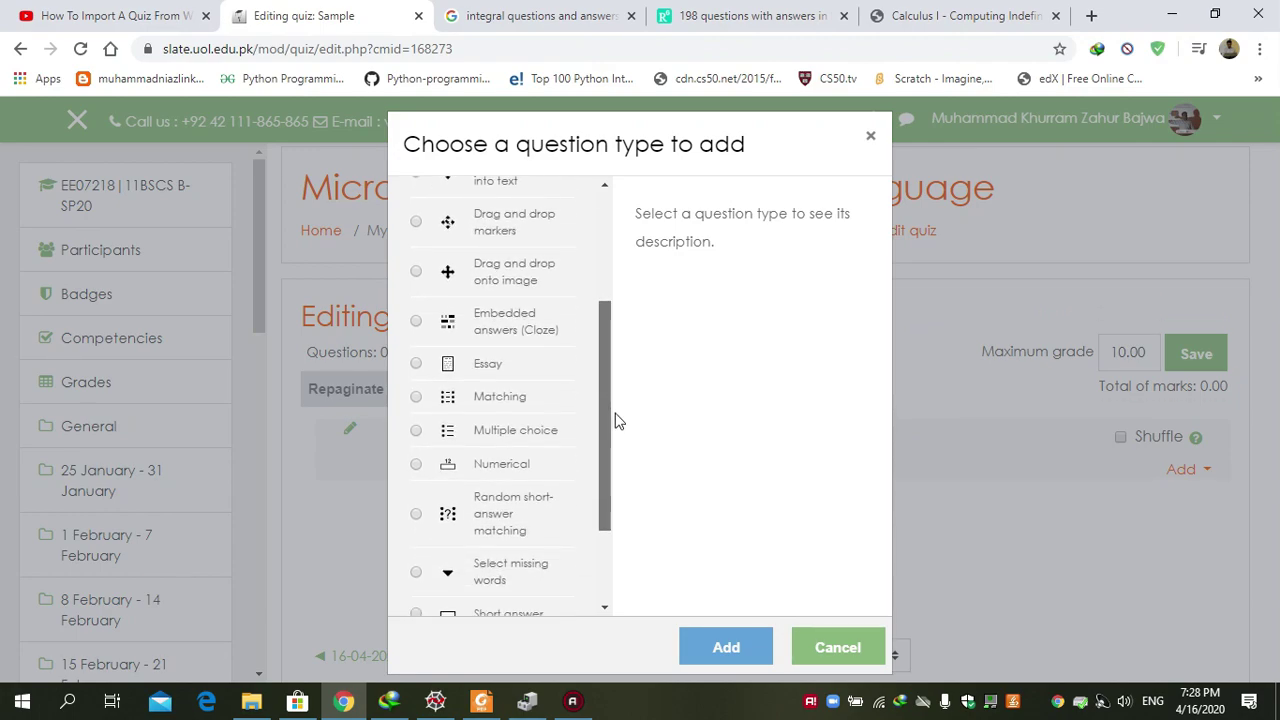
left_click(418, 432)
left_click(710, 641)
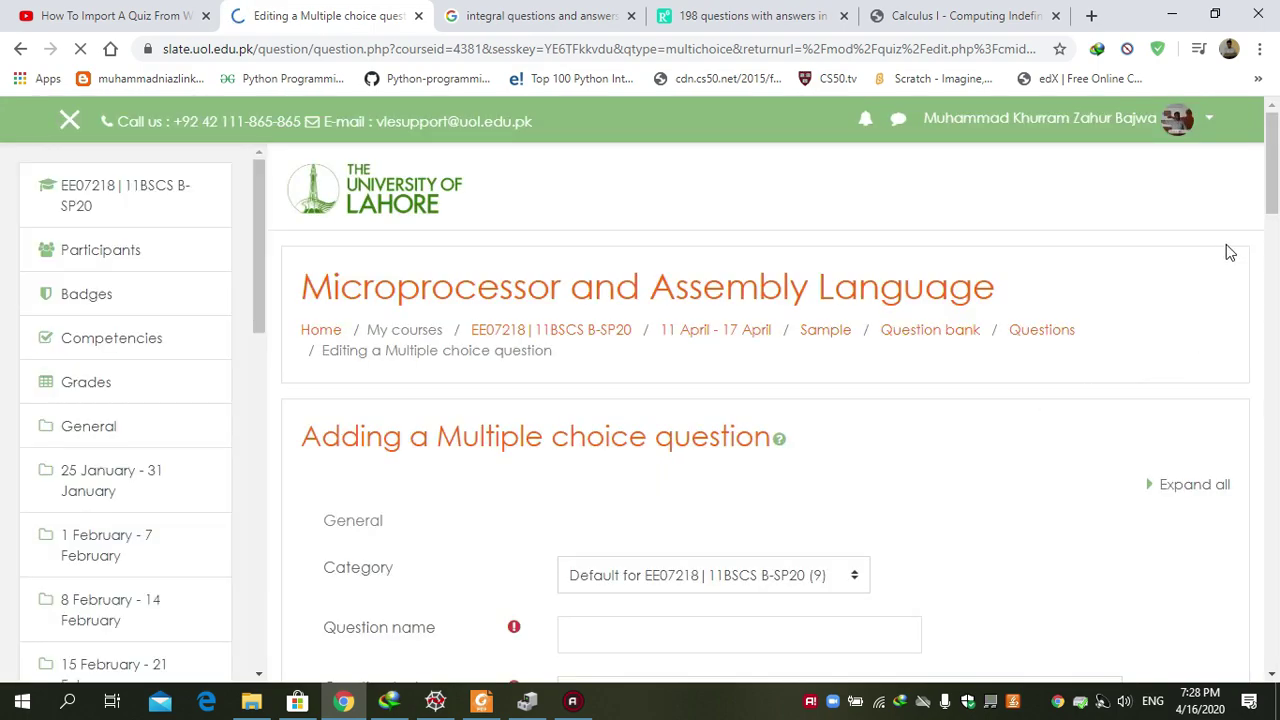
Name the multiple choice question "Integration".
scroll(878, 313, "down", 3)
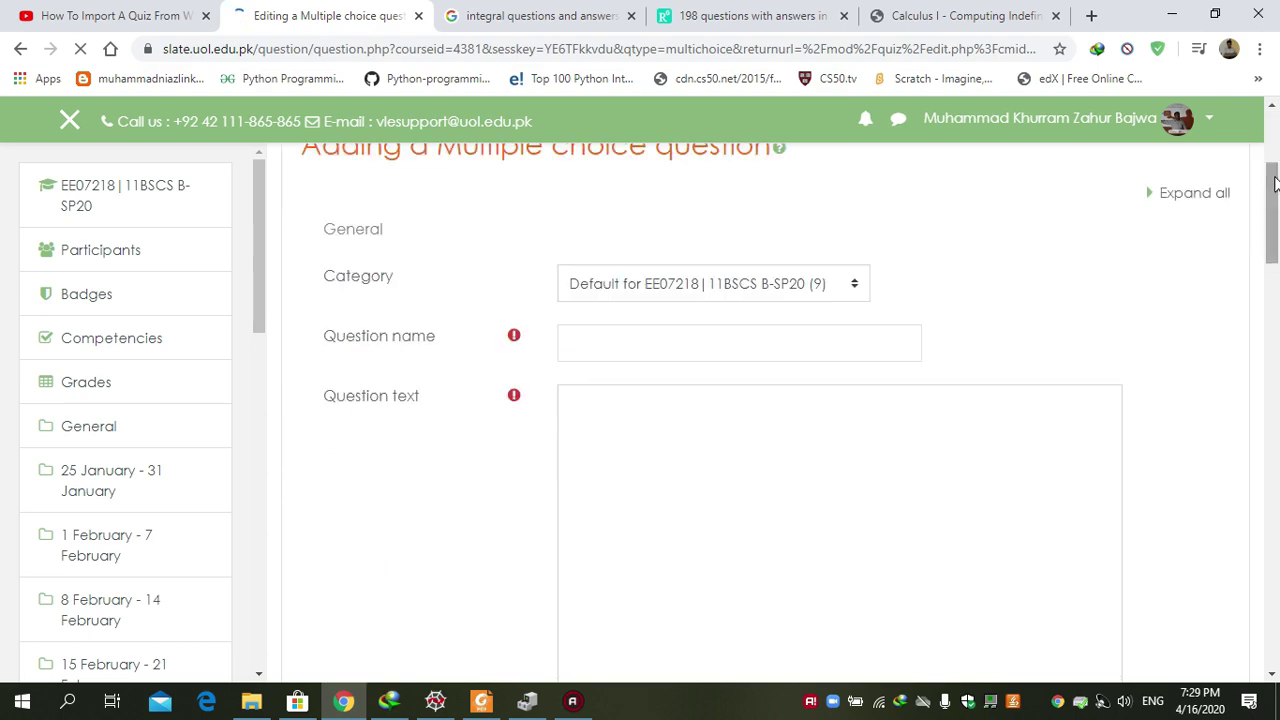
scroll(878, 313, "down", 1)
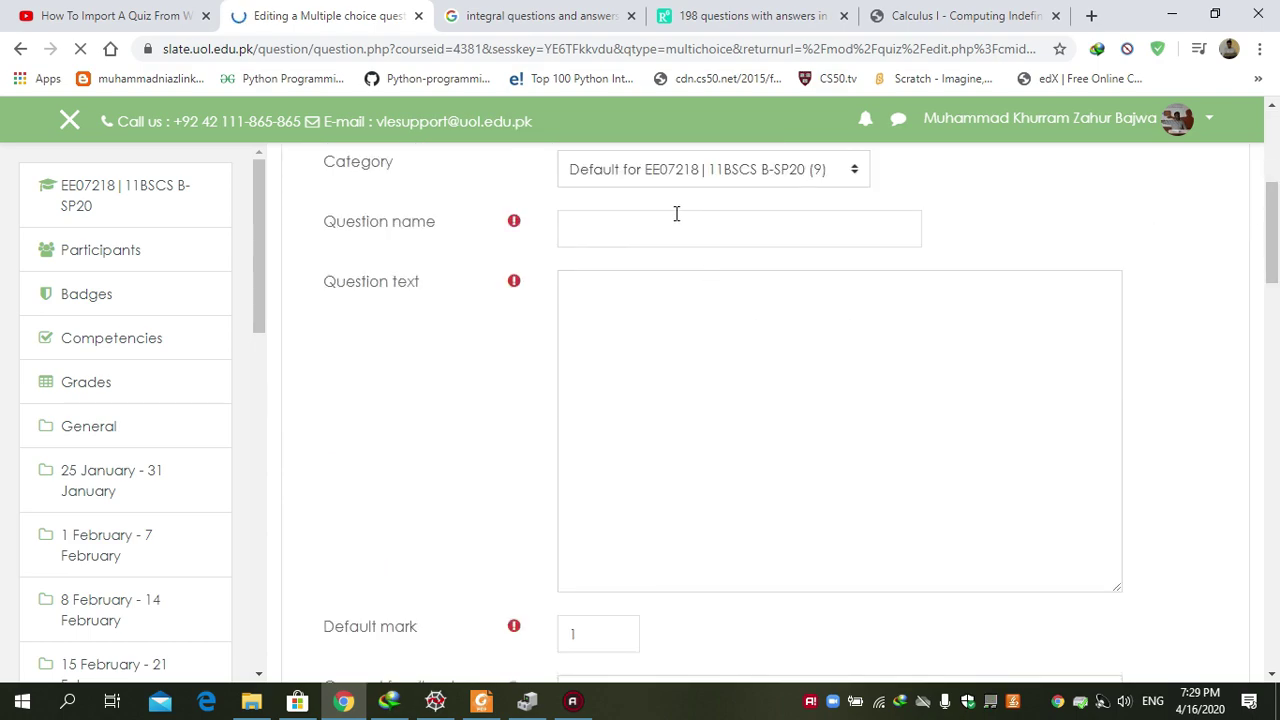
left_click(624, 230)
type("In")
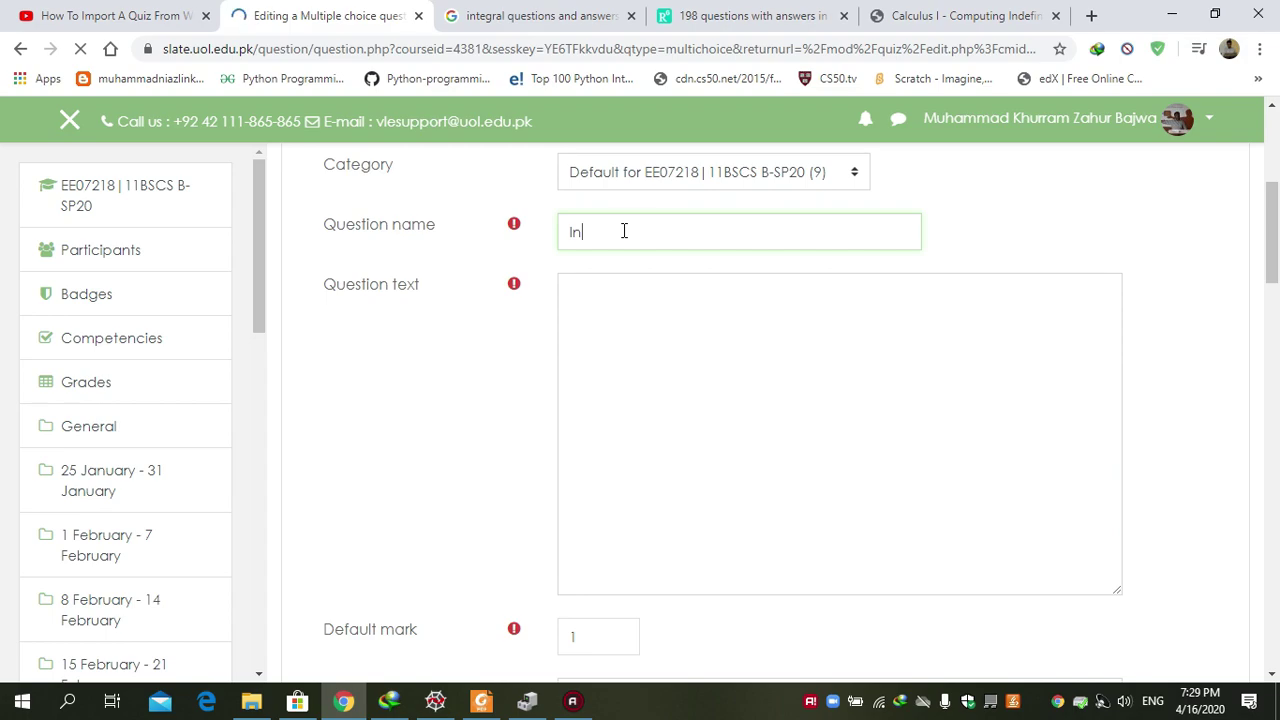
type("t")
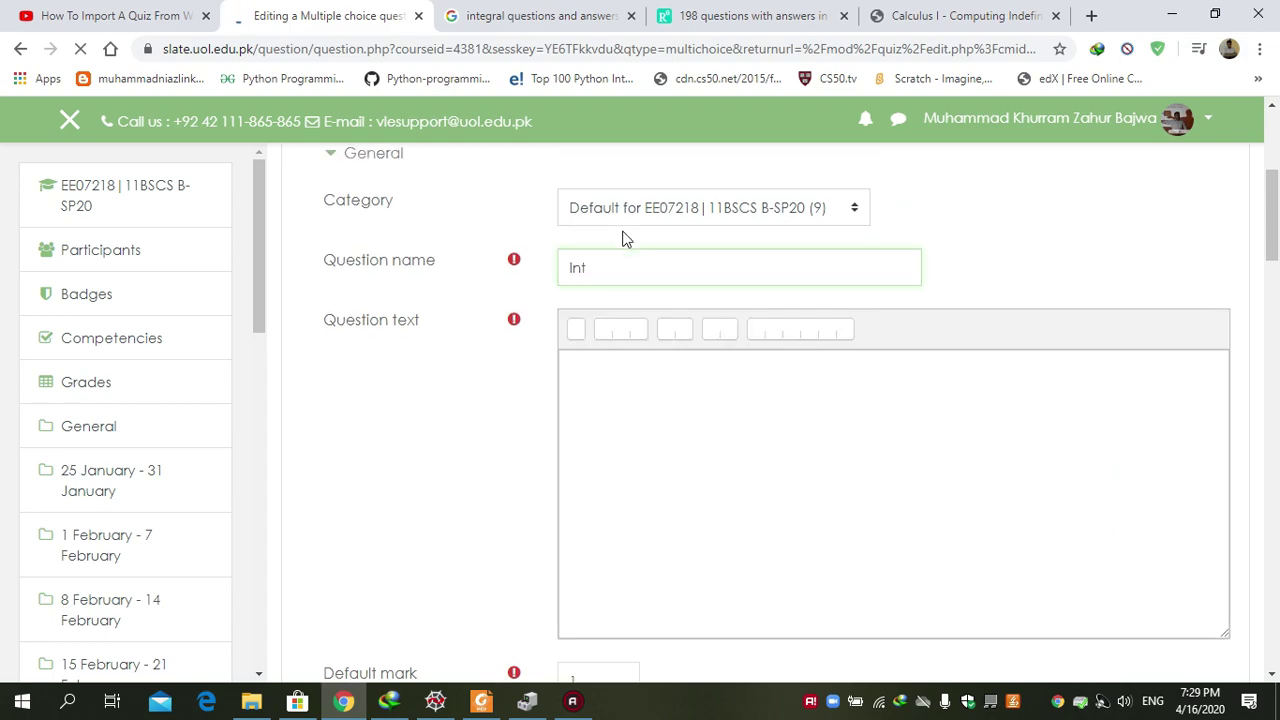
left_click(616, 273)
type("egration")
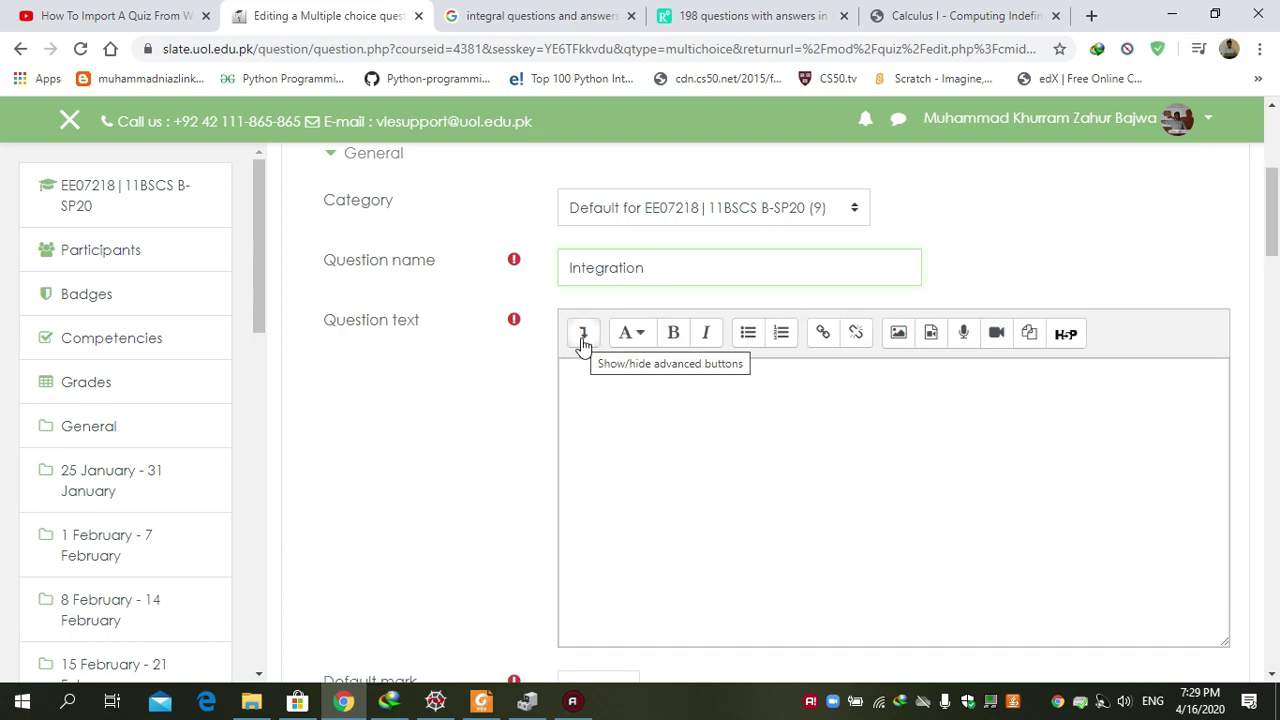
Show the advanced formatting options for the question text and insert an integral symbol (∫) there.
left_click(583, 340)
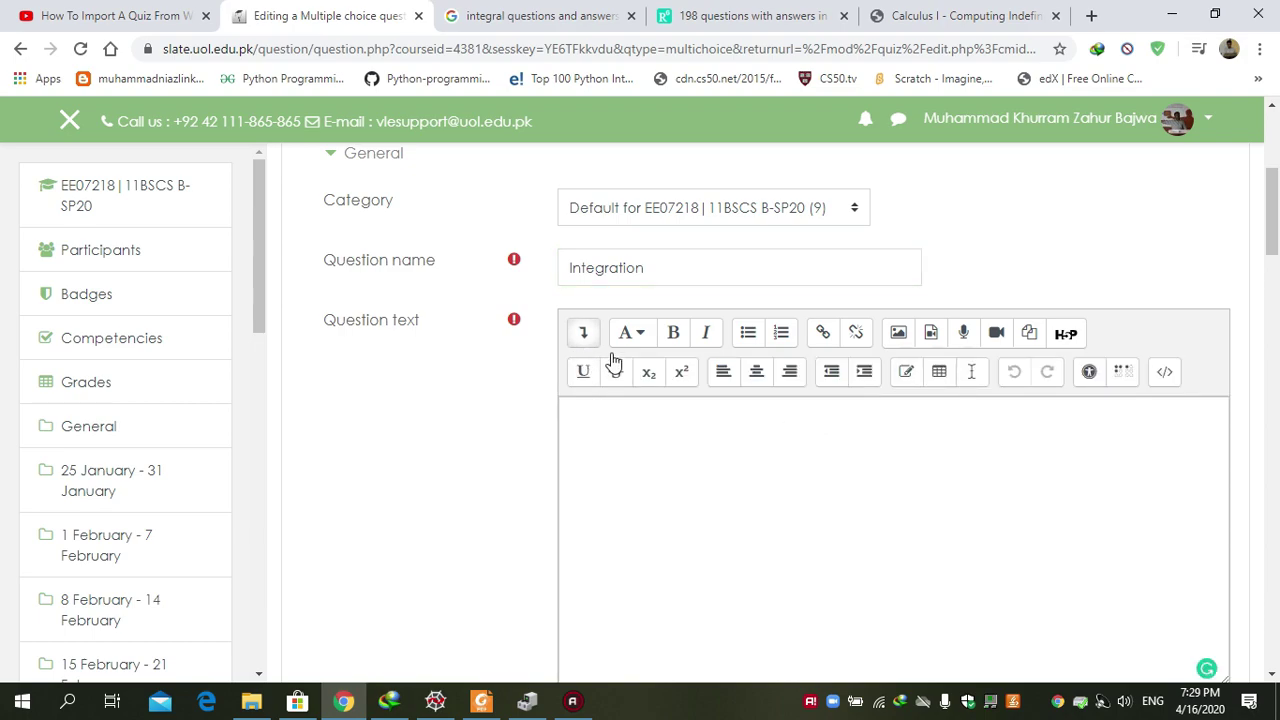
left_click(907, 387)
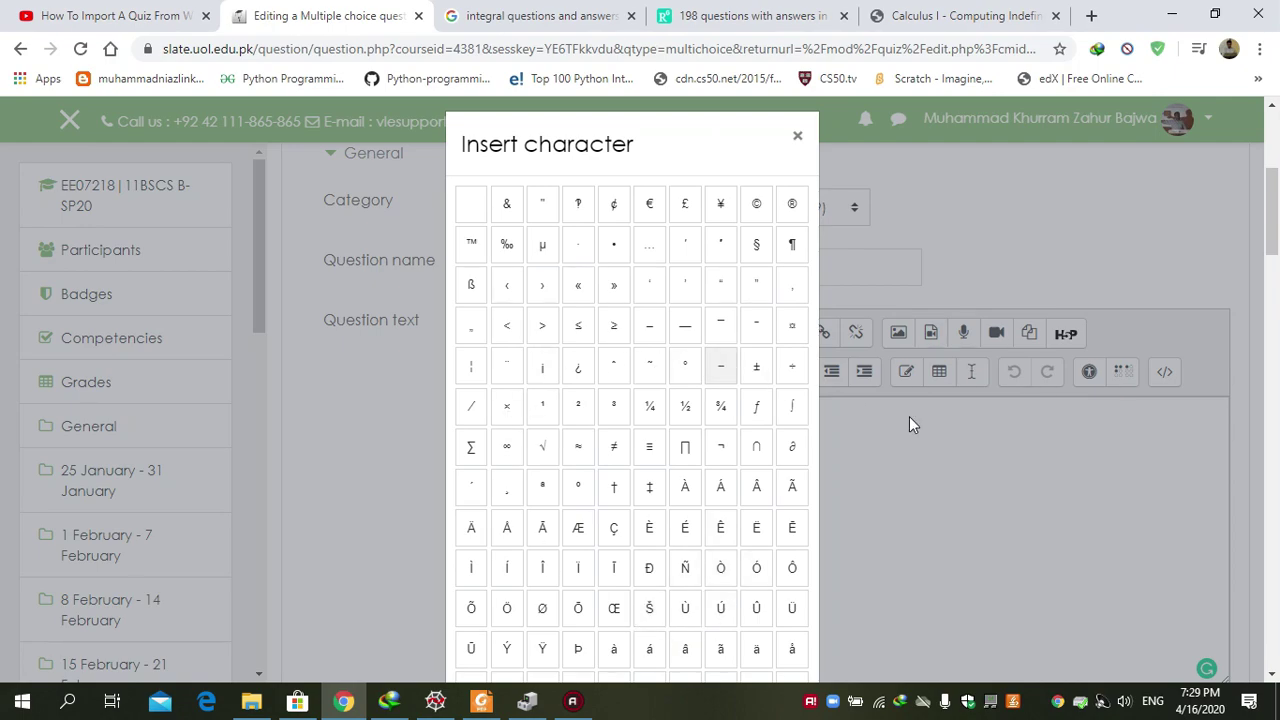
mouse_move(1274, 235)
left_mouse_down()
mouse_move(1277, 322)
mouse_move(1277, 254)
left_mouse_up()
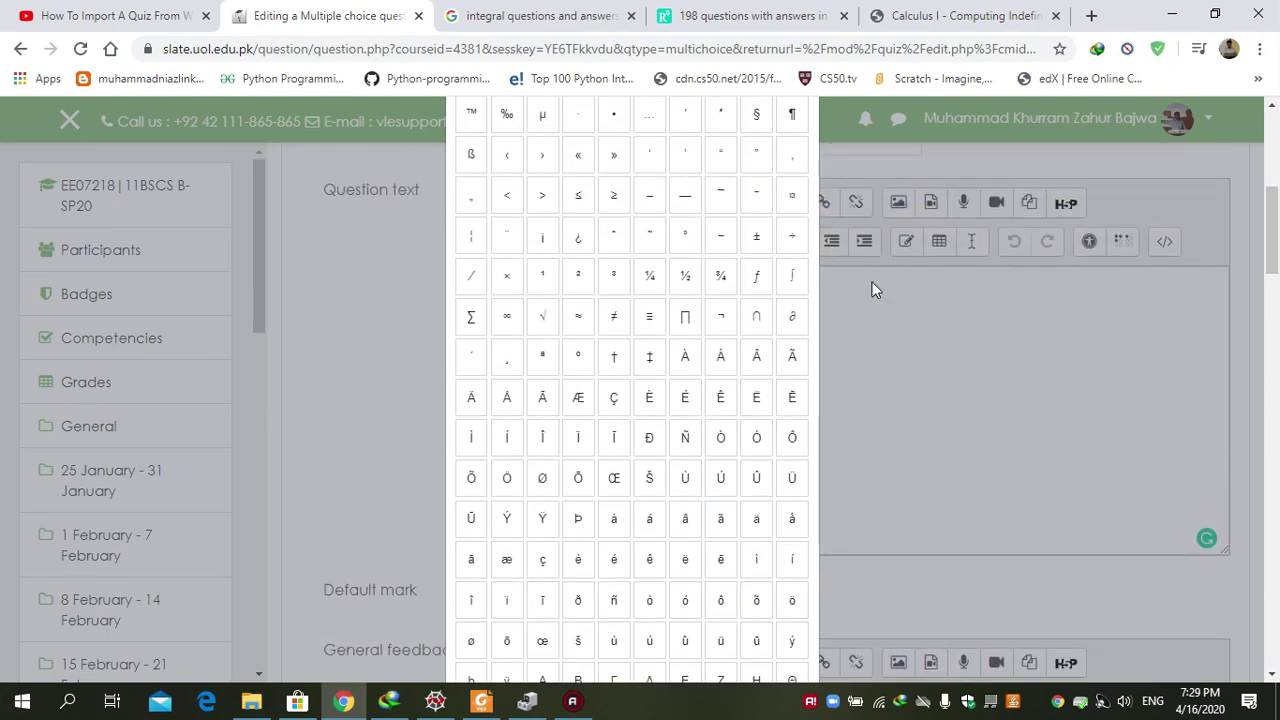
left_click(787, 278)
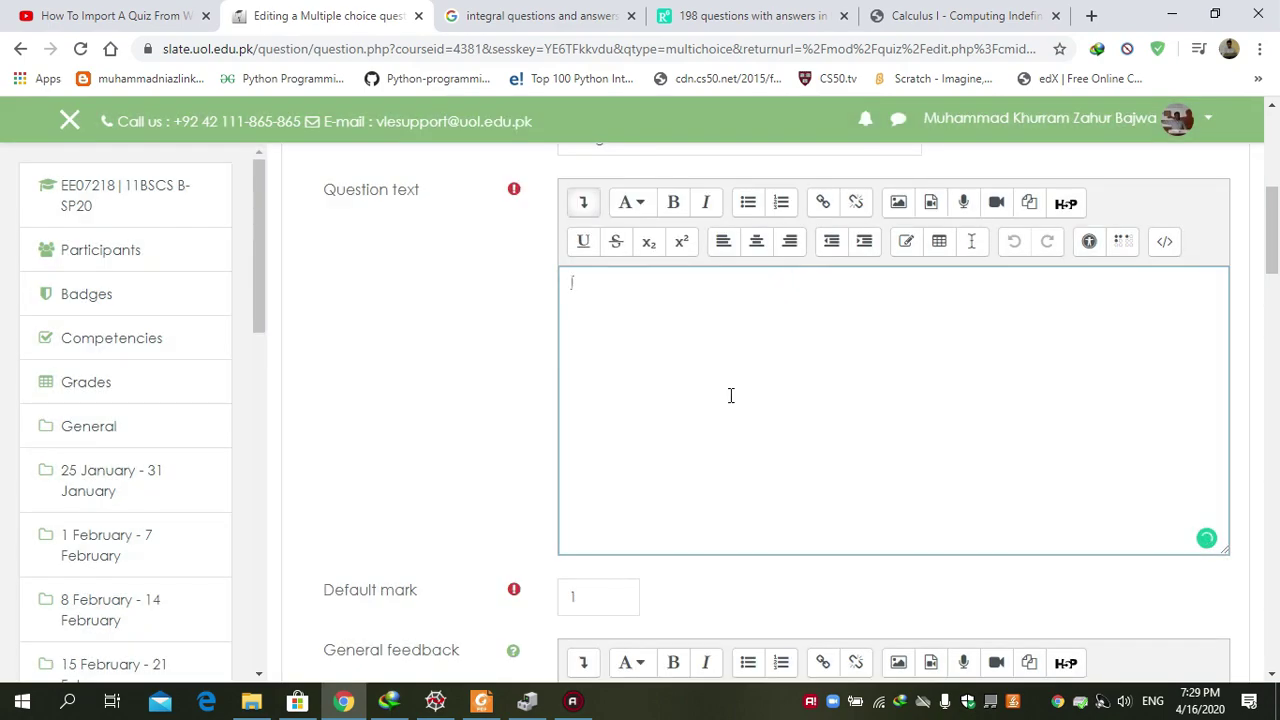
Write "What is the integral of this equation" on its own line above the integral symbol in the question text.
key("Return")
type("What is the int")
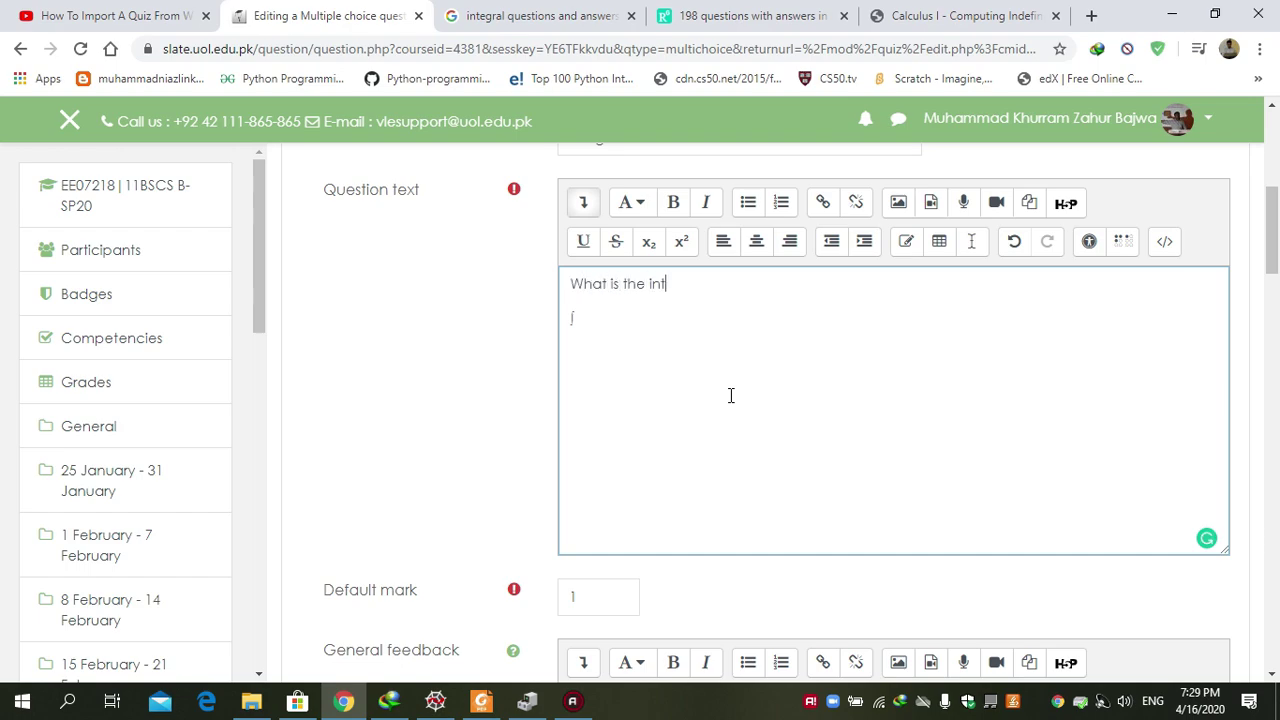
type("egrat")
type("l of this")
type(" e")
key("BackSpace")
type("eq")
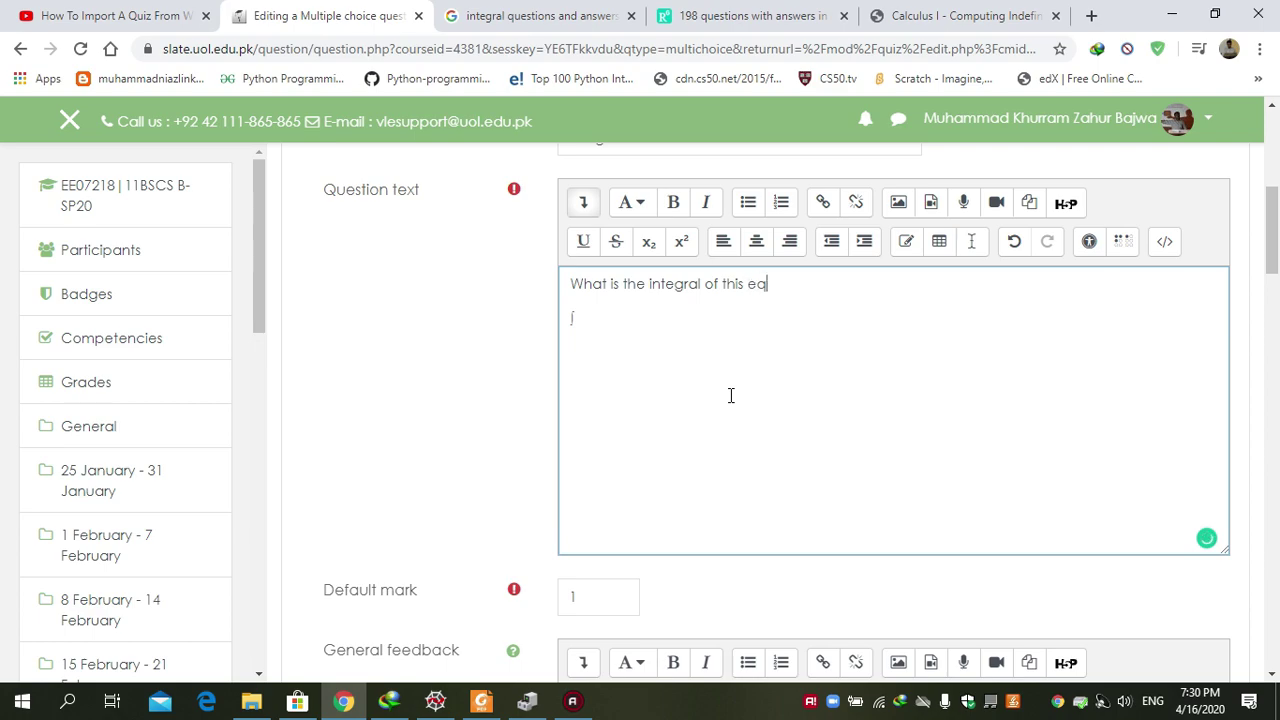
type("uation")
key("Return")
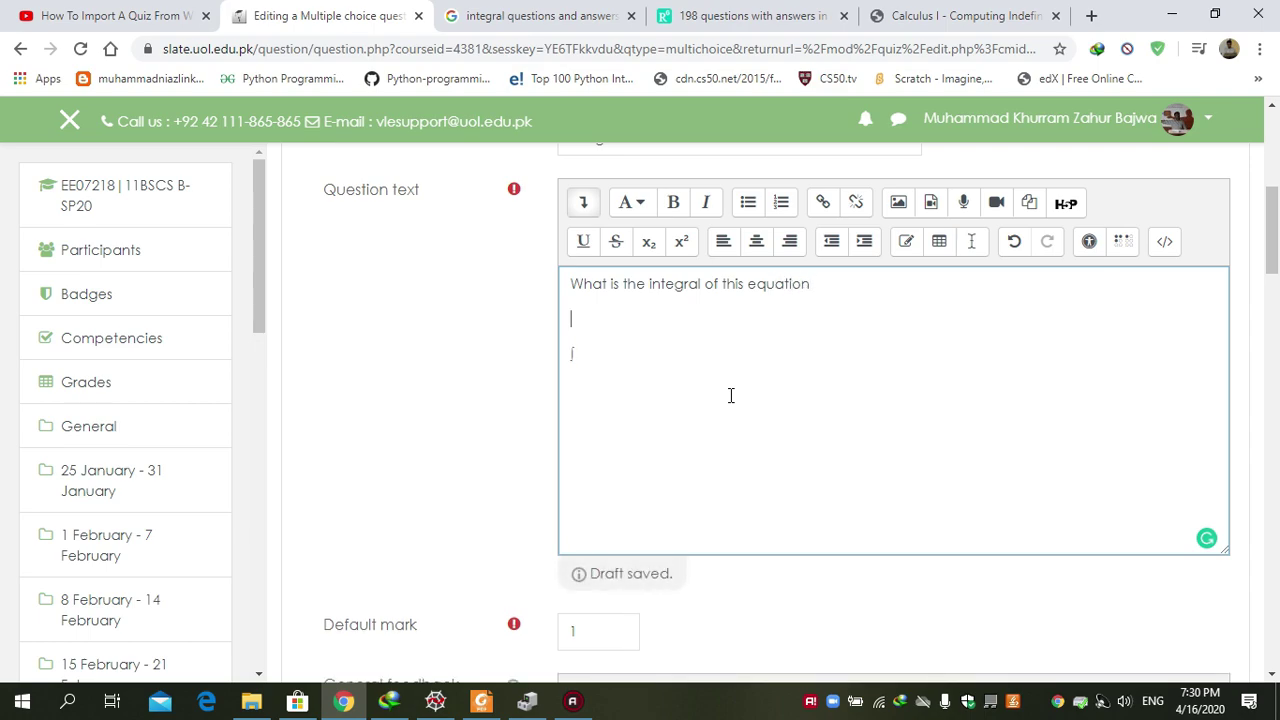
Clear the blank line and old symbol below the sentence, and insert a fresh integral symbol on the second line.
key("BackSpace")
key("BackSpace")
key("BackSpace")
key("Return")
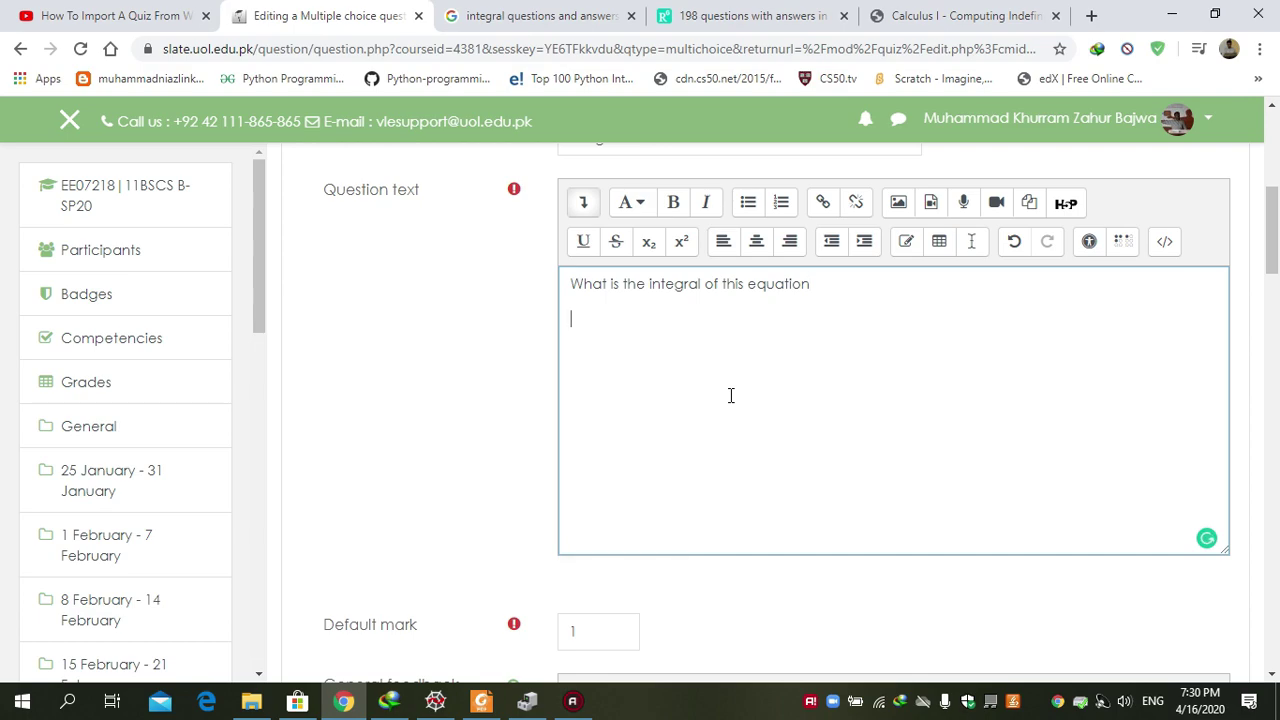
left_click(907, 245)
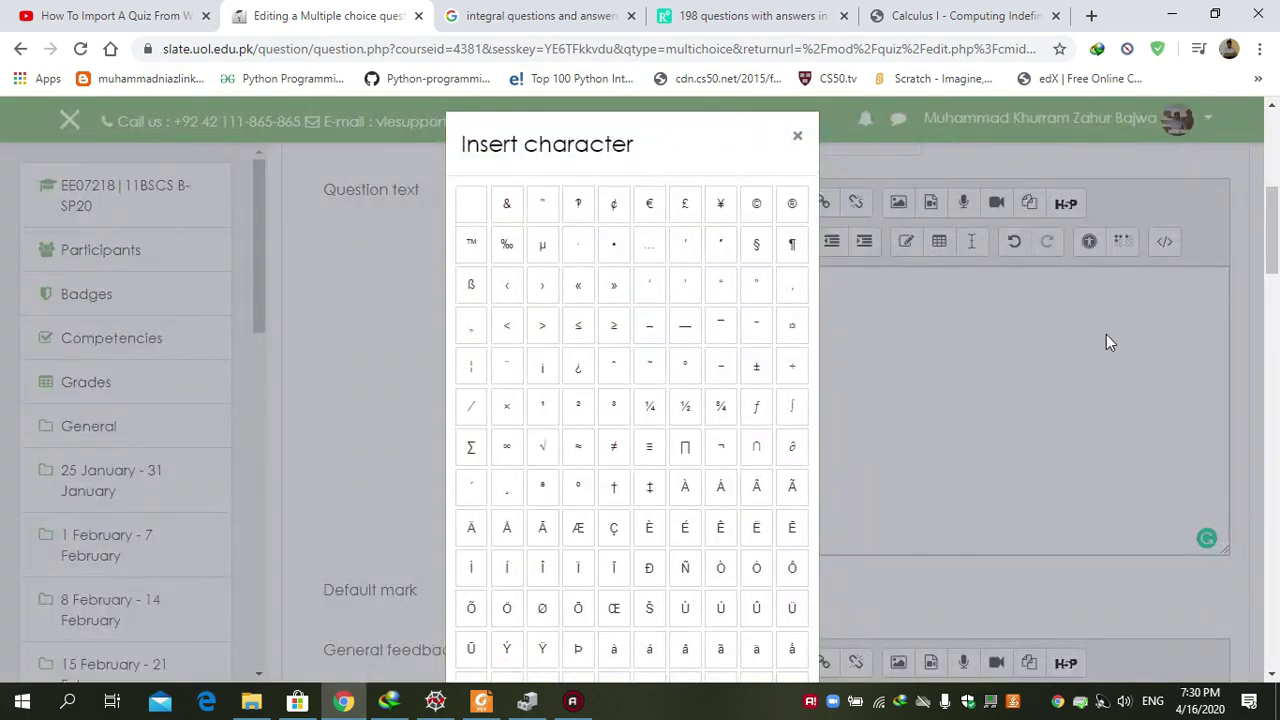
left_click(792, 405)
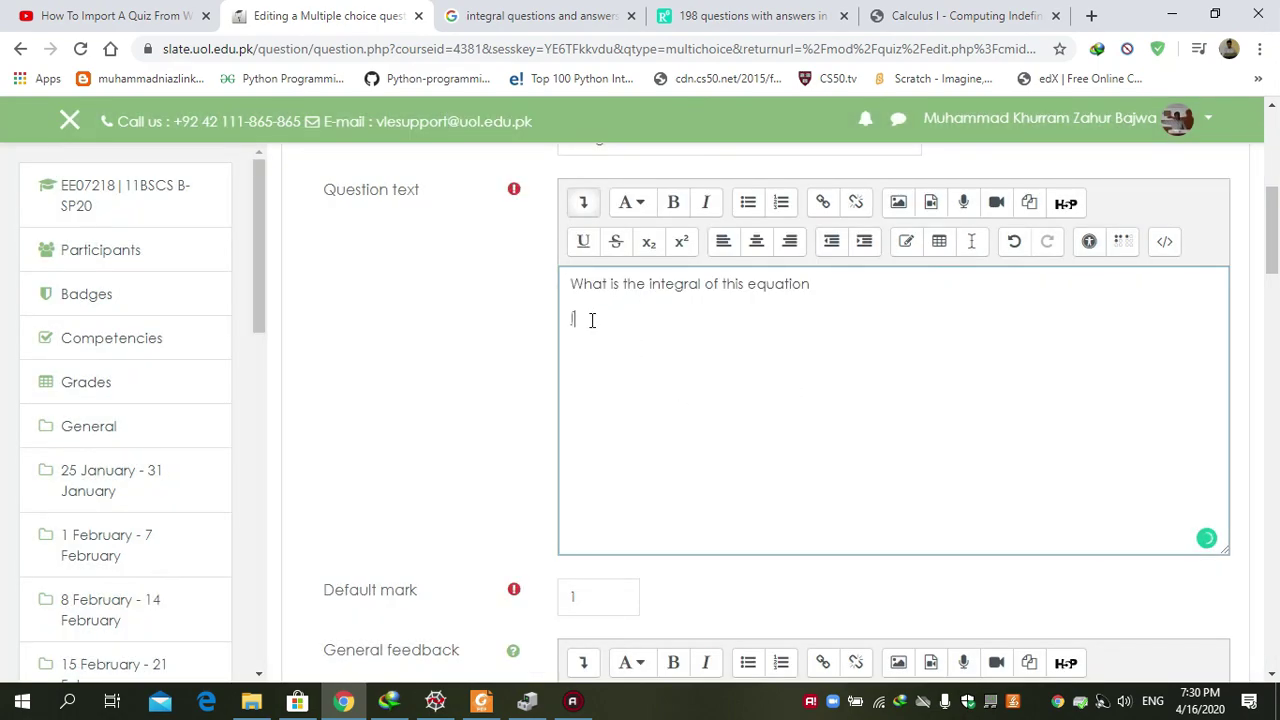
Complete the integral in the question text with the terms 4X^6, 2x^3 and 7X and the ending dx, with superscript exponents.
type("4X")
type("6")
left_click(680, 245)
left_click(693, 318)
left_click(682, 247)
type("+ 2x")
left_click(686, 257)
type("3")
key("BackSpace")
key("BackSpace")
left_click(684, 252)
type("+ X")
key("BackSpace")
type("7X")
type("dx")
Set the question's default mark to 5.
left_click_drag(1278, 239, 1277, 279)
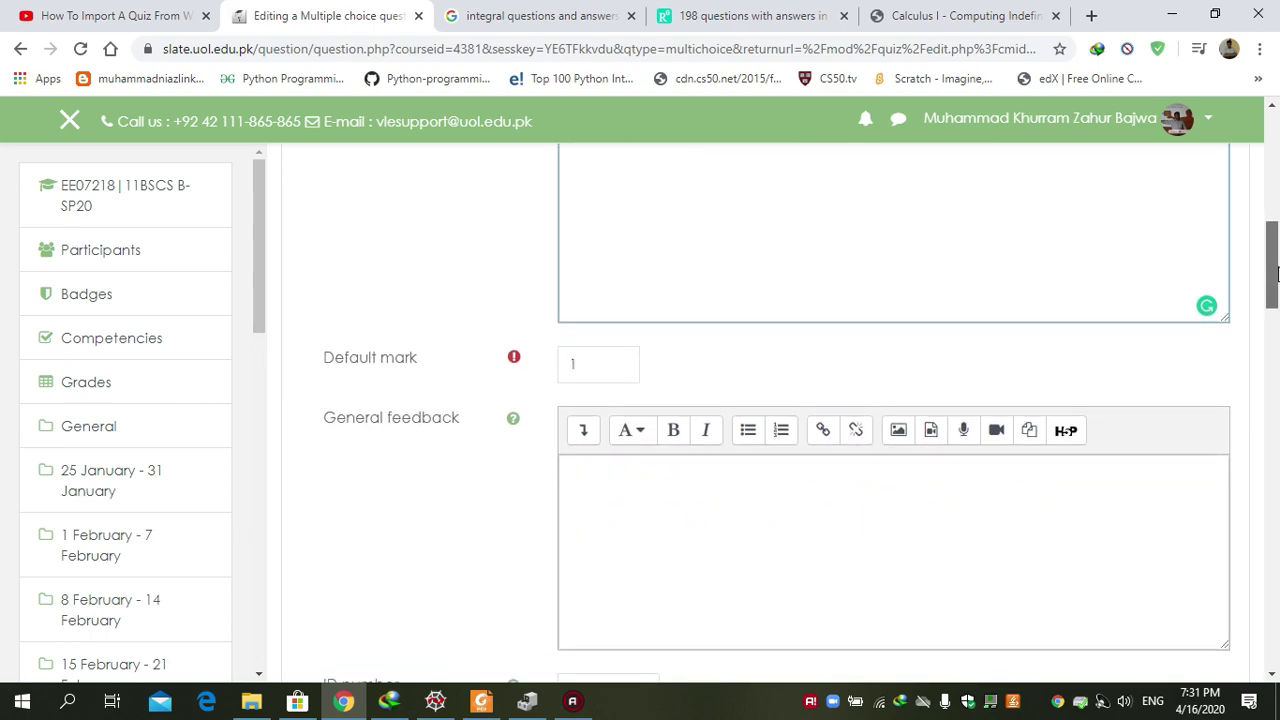
left_click(605, 367)
key("BackSpace")
type("5")
Choose the lowercase a., b., c. numbering style for the answer choices.
left_click_drag(1275, 265, 1276, 365)
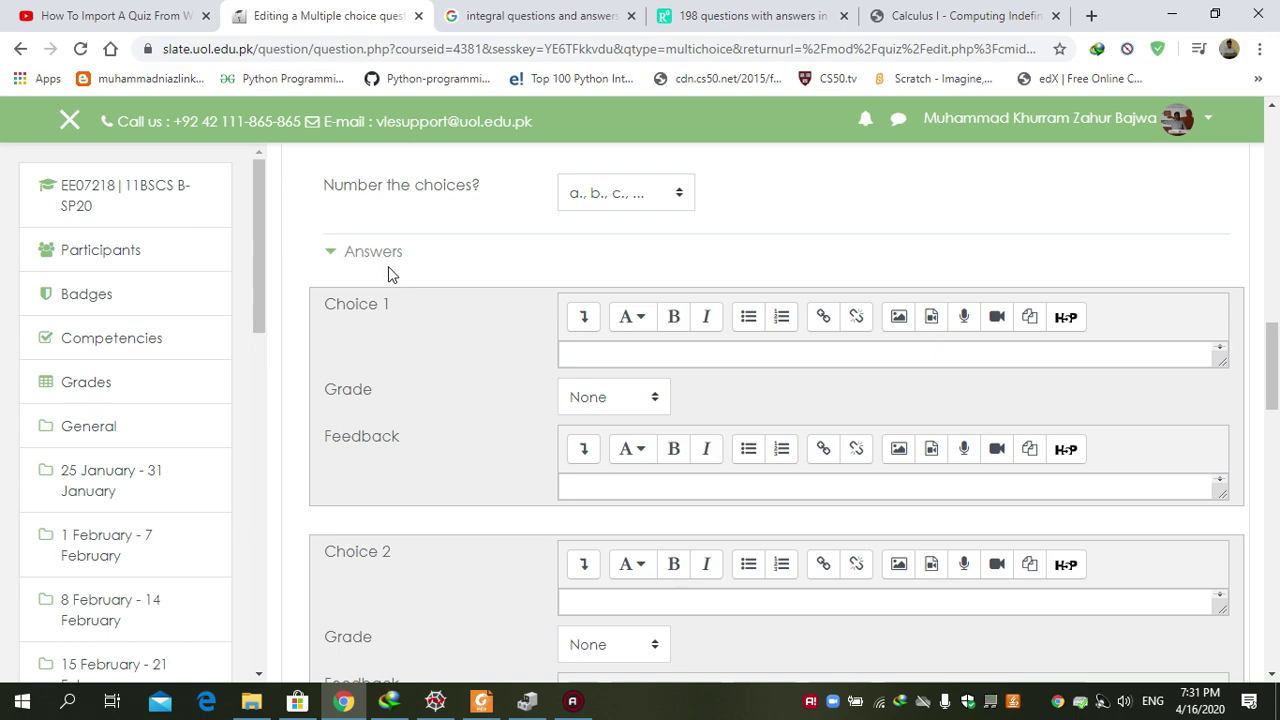
left_click(682, 192)
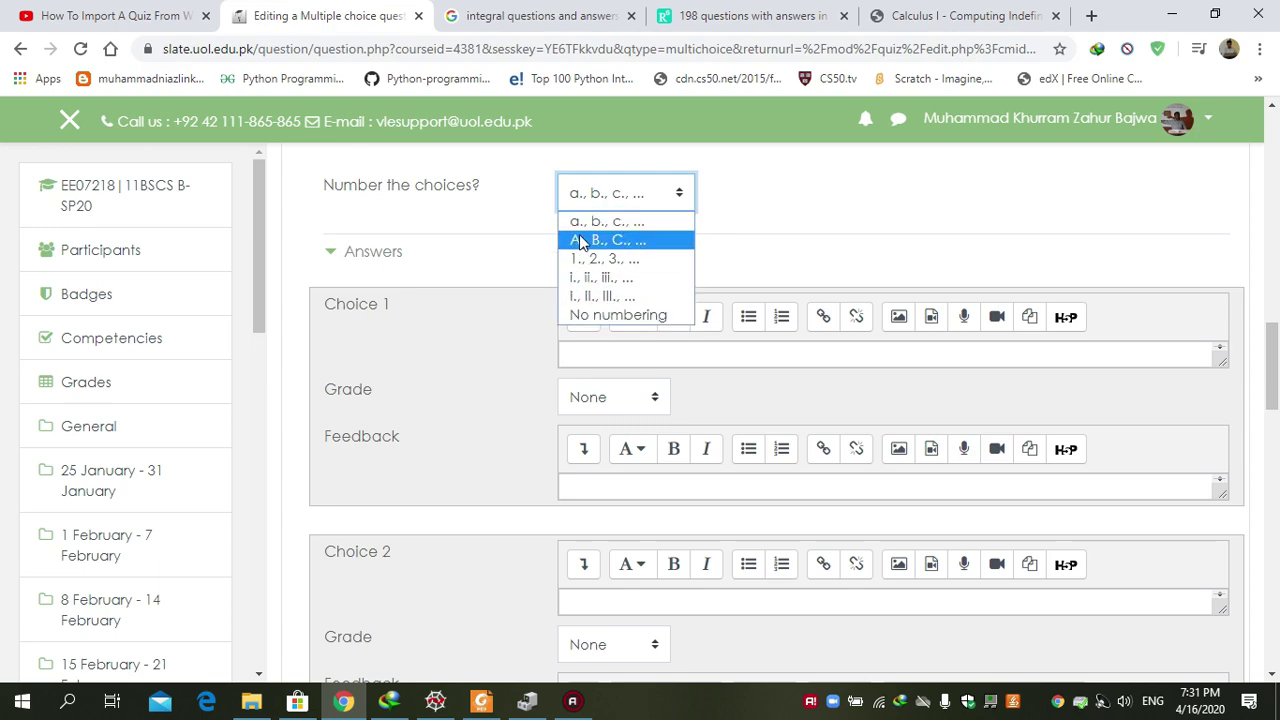
left_click(664, 223)
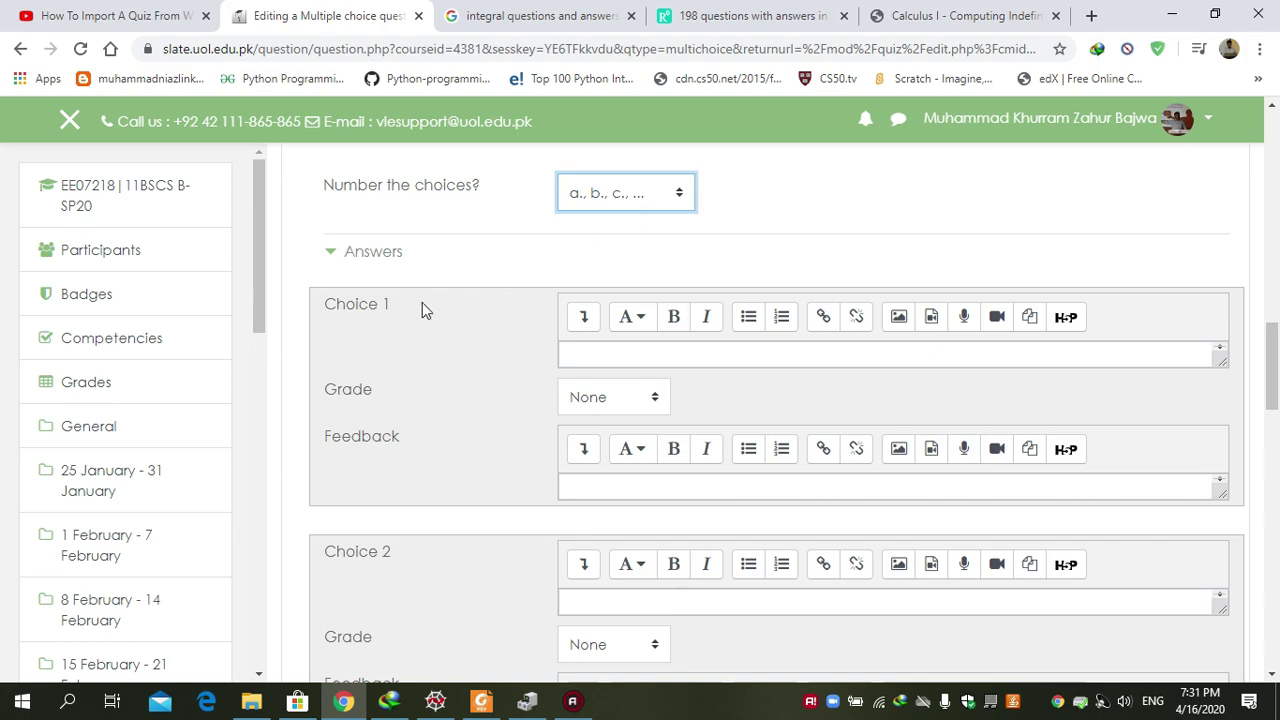
Enter 4/7 X^7 + 1/2X^4 with superscript exponents as Choice 1 and set its grade to 100%.
left_click(583, 318)
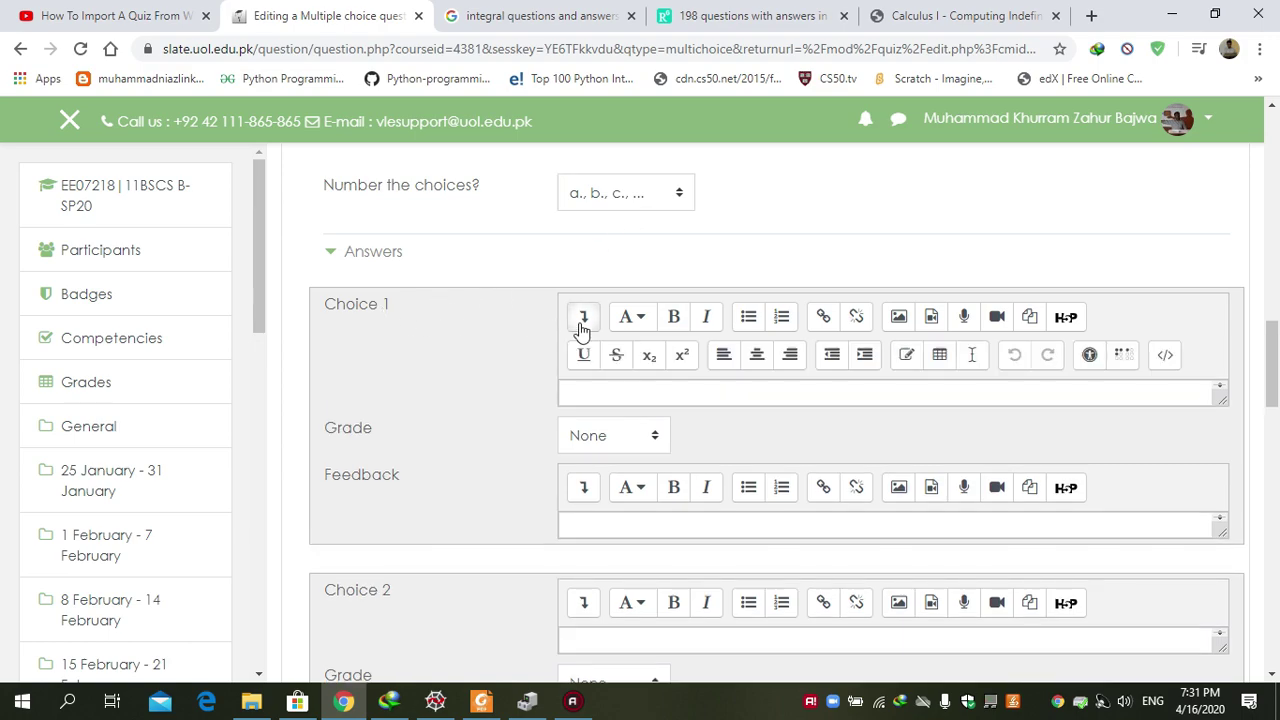
left_click(622, 390)
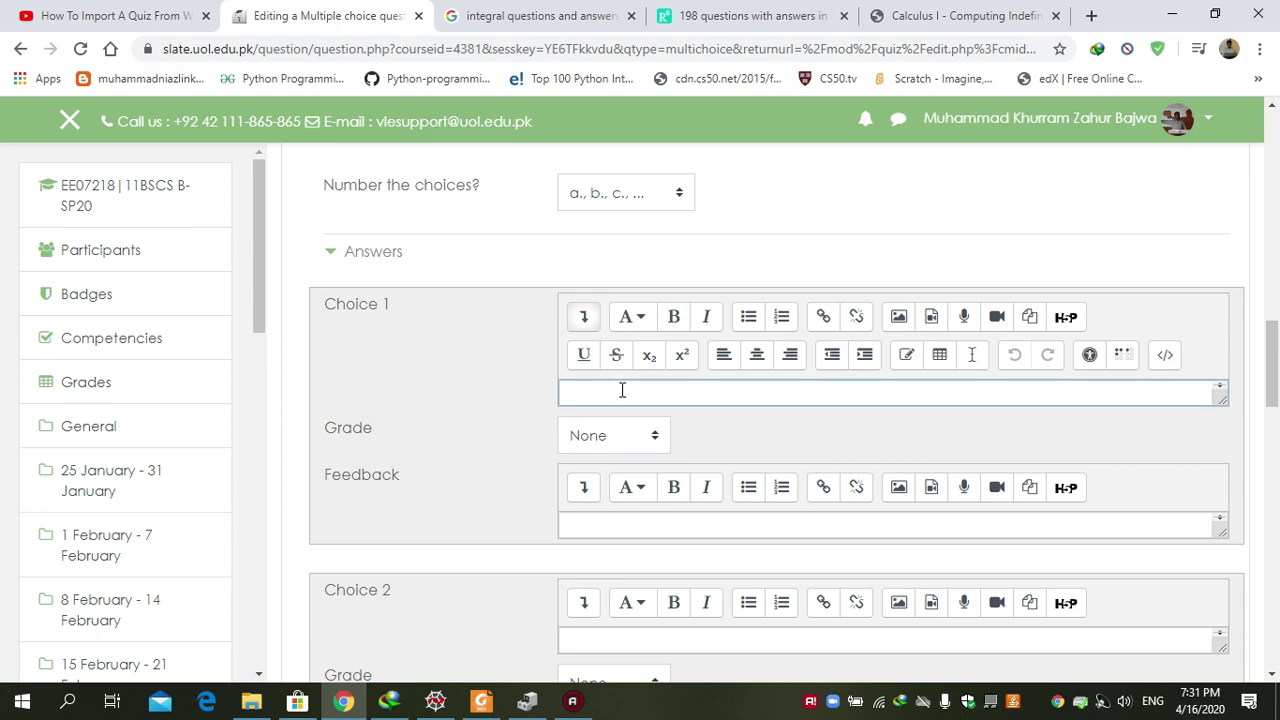
type("4/7 X")
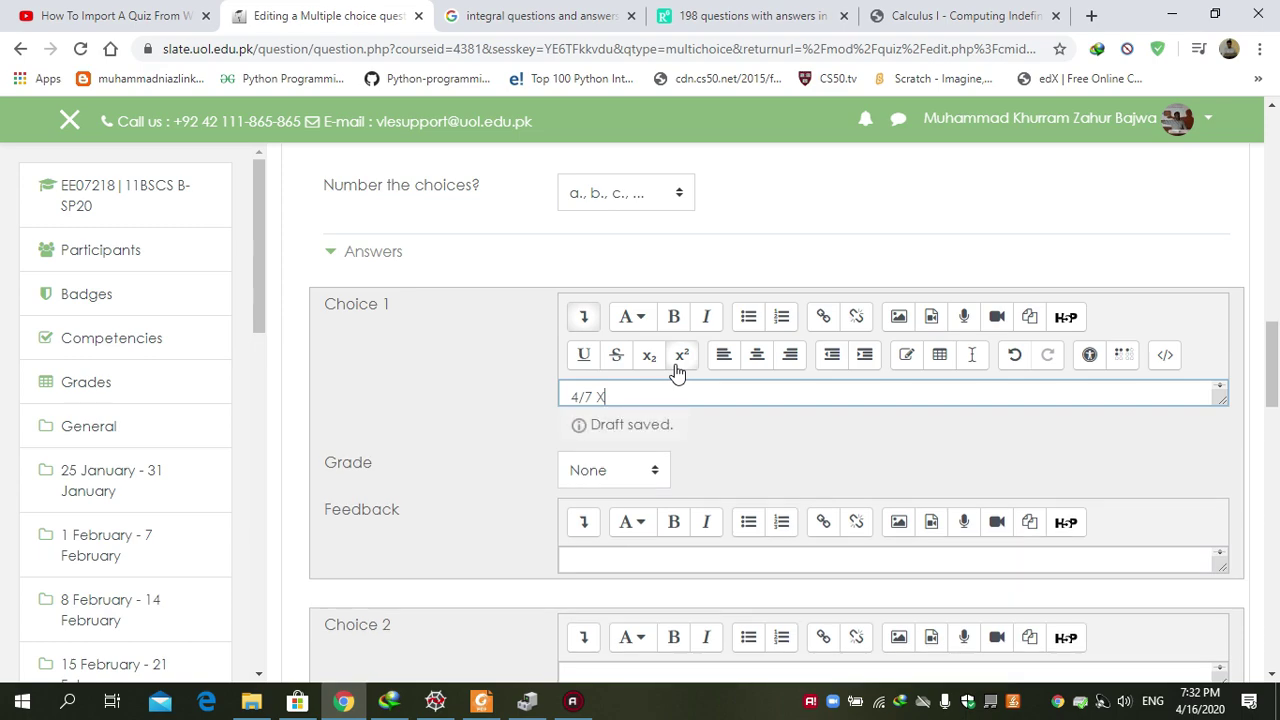
type("2")
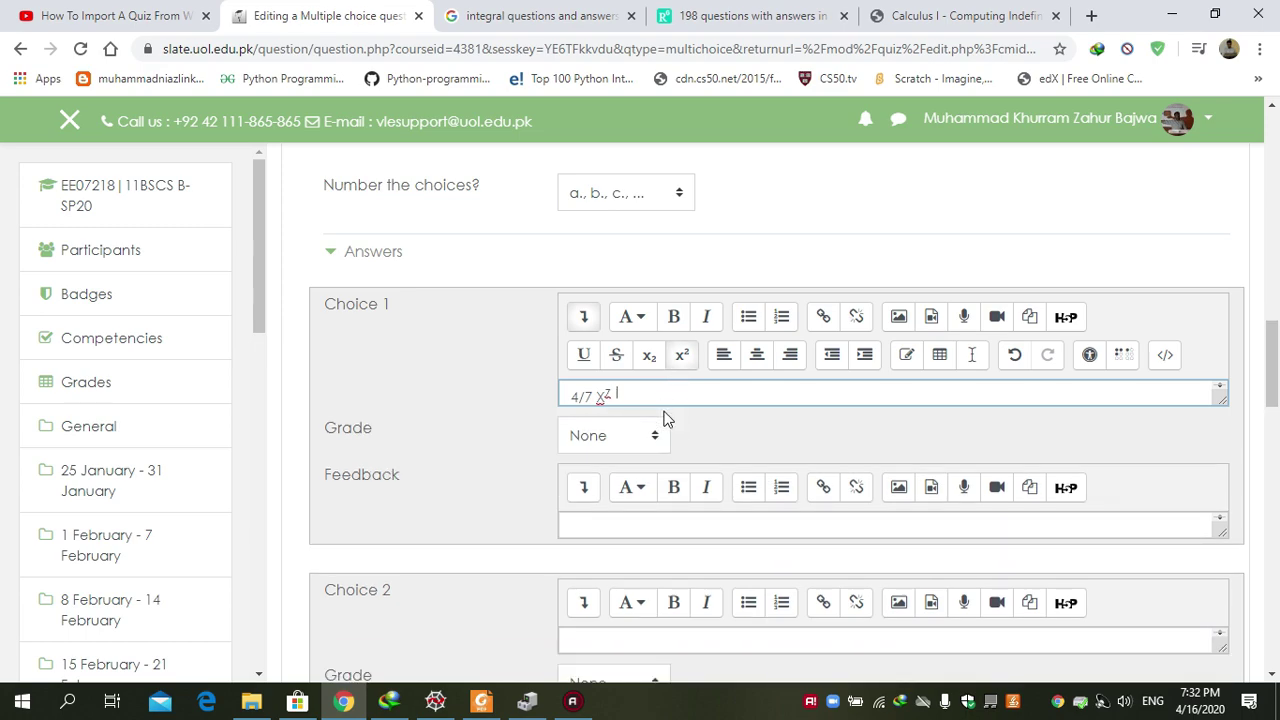
left_click(680, 350)
type("2 + 1/")
type("2X")
left_click(681, 355)
type("4")
left_click(628, 432)
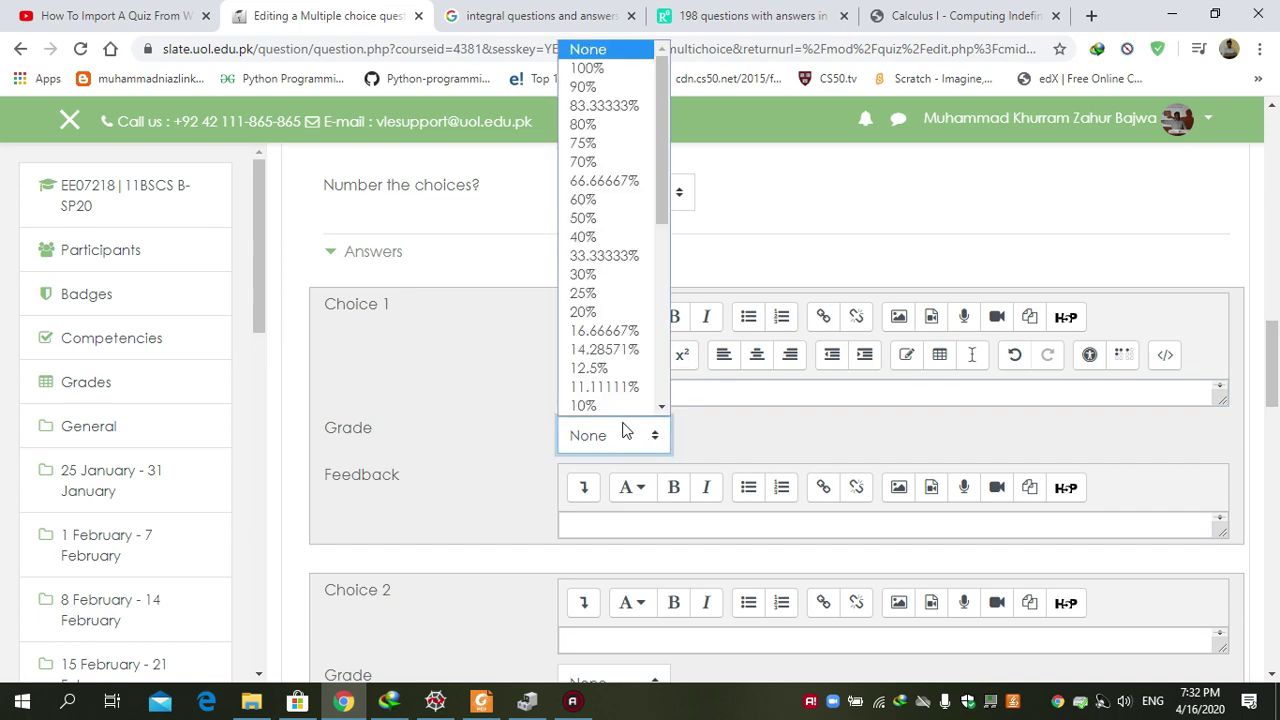
left_click(615, 68)
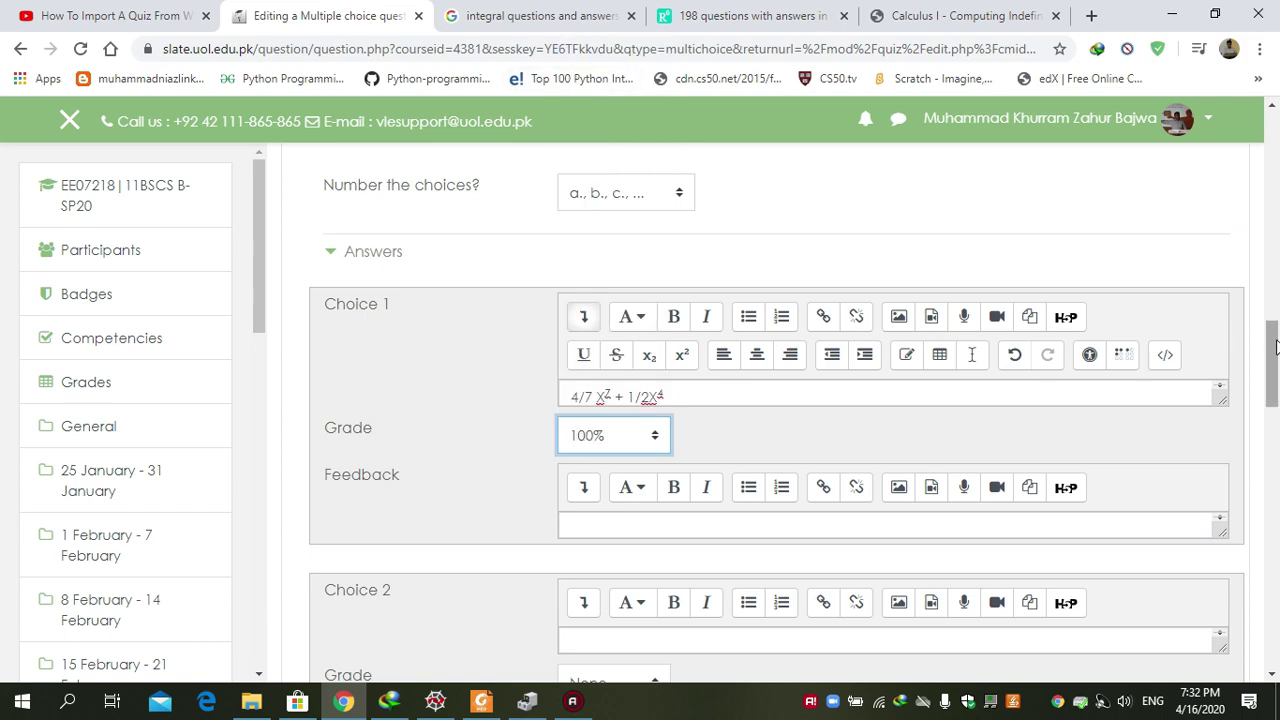
Enter 24X^5 with a superscript exponent as Choice 2 and keep its grade at None.
scroll(1276, 393, "down", 3)
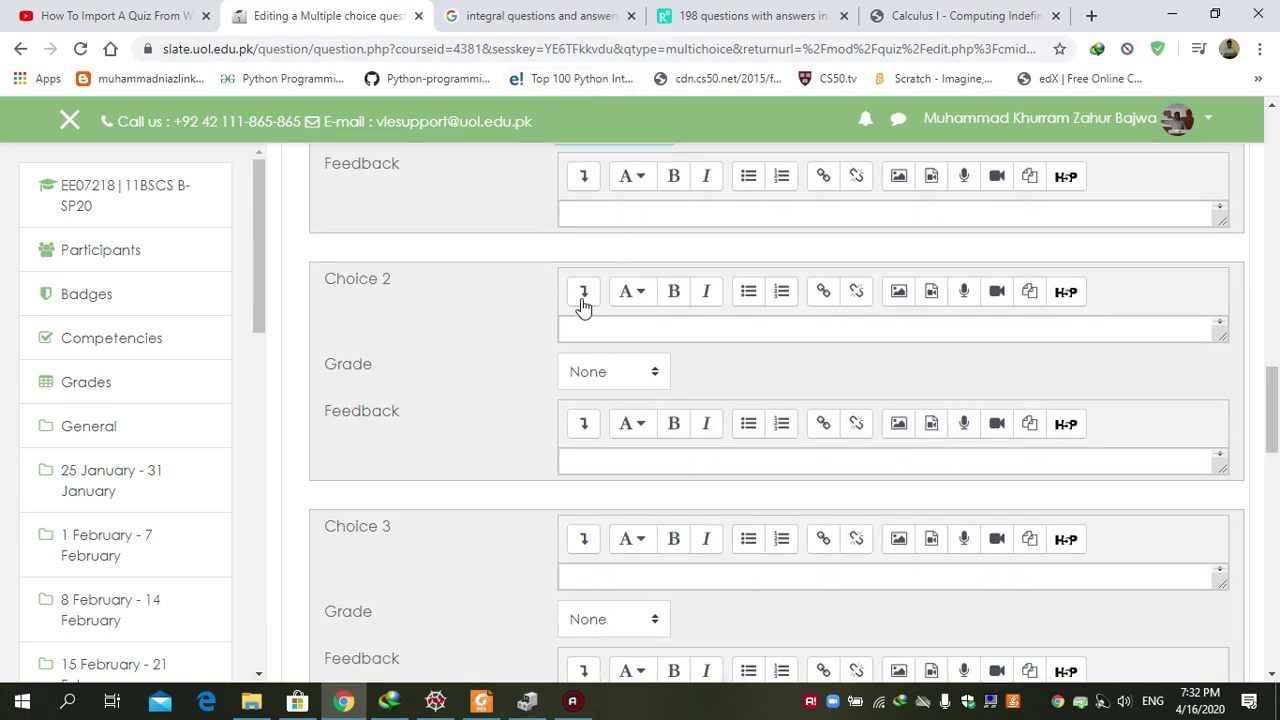
left_click(583, 291)
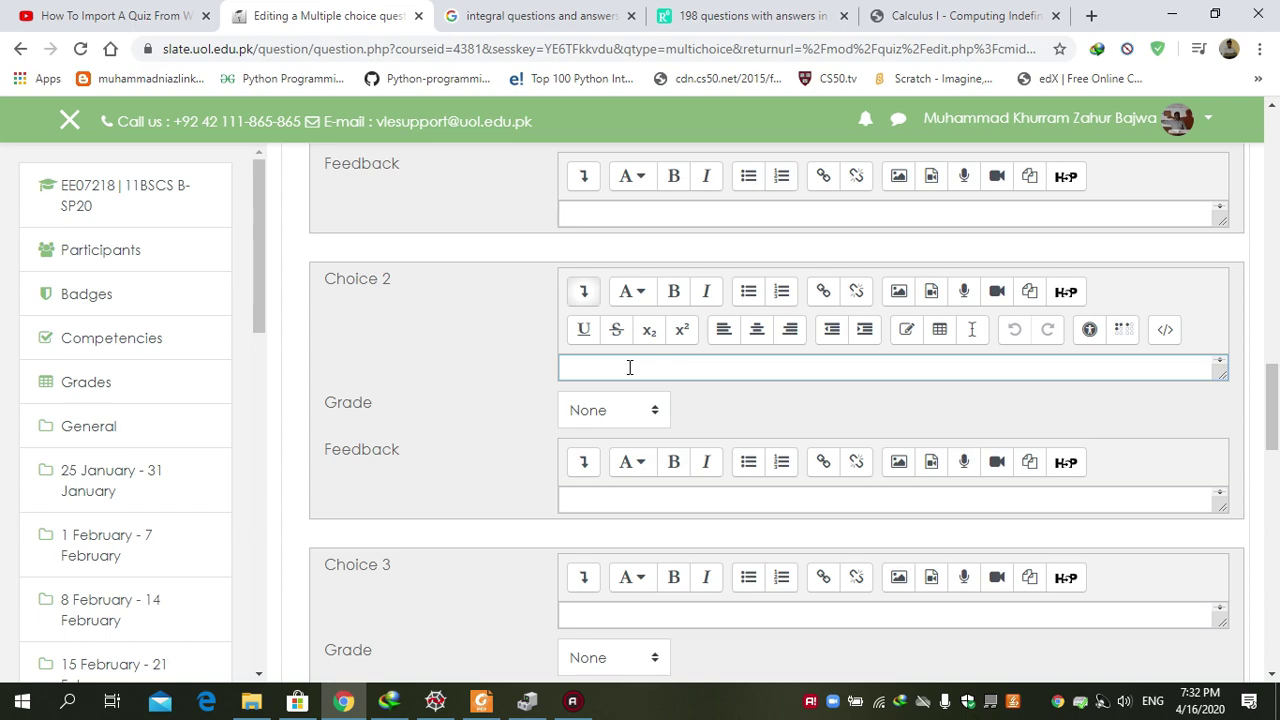
type("24X")
left_click(682, 331)
type("5")
left_click(652, 411)
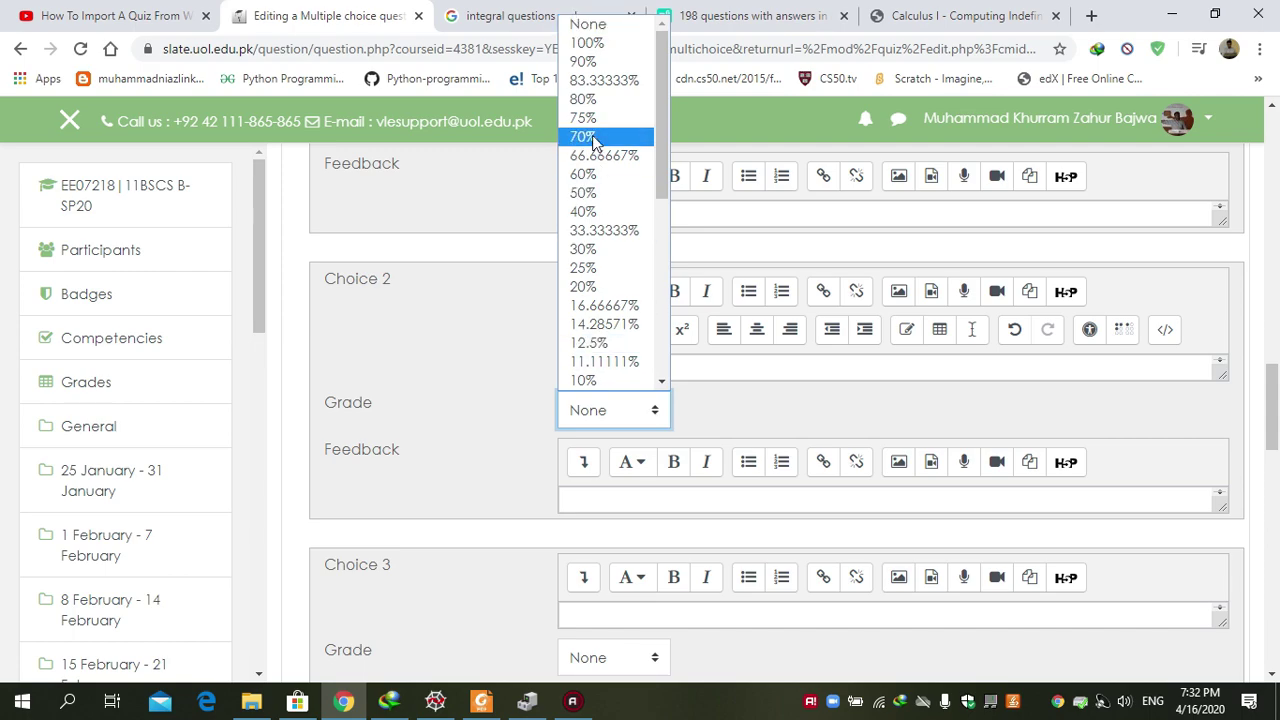
left_click(590, 24)
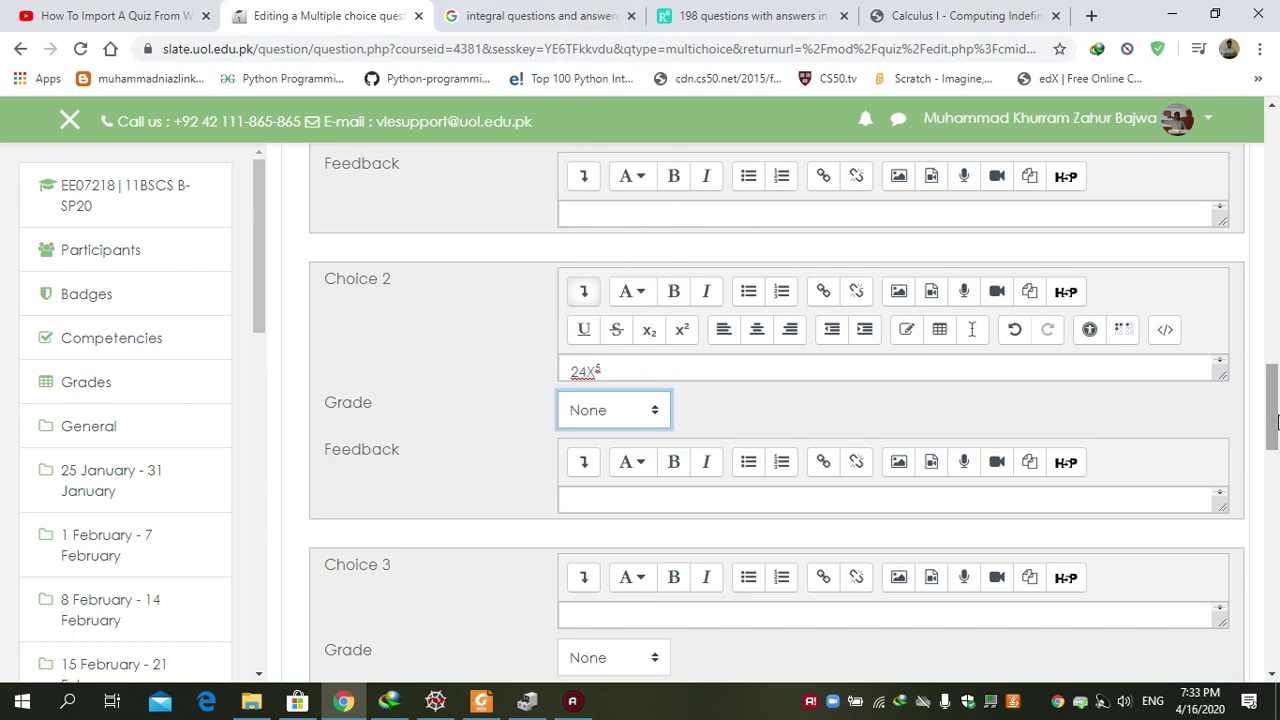
Enter 10X^5 with a superscript exponent as Choice 3.
scroll(1275, 425, "down", 3)
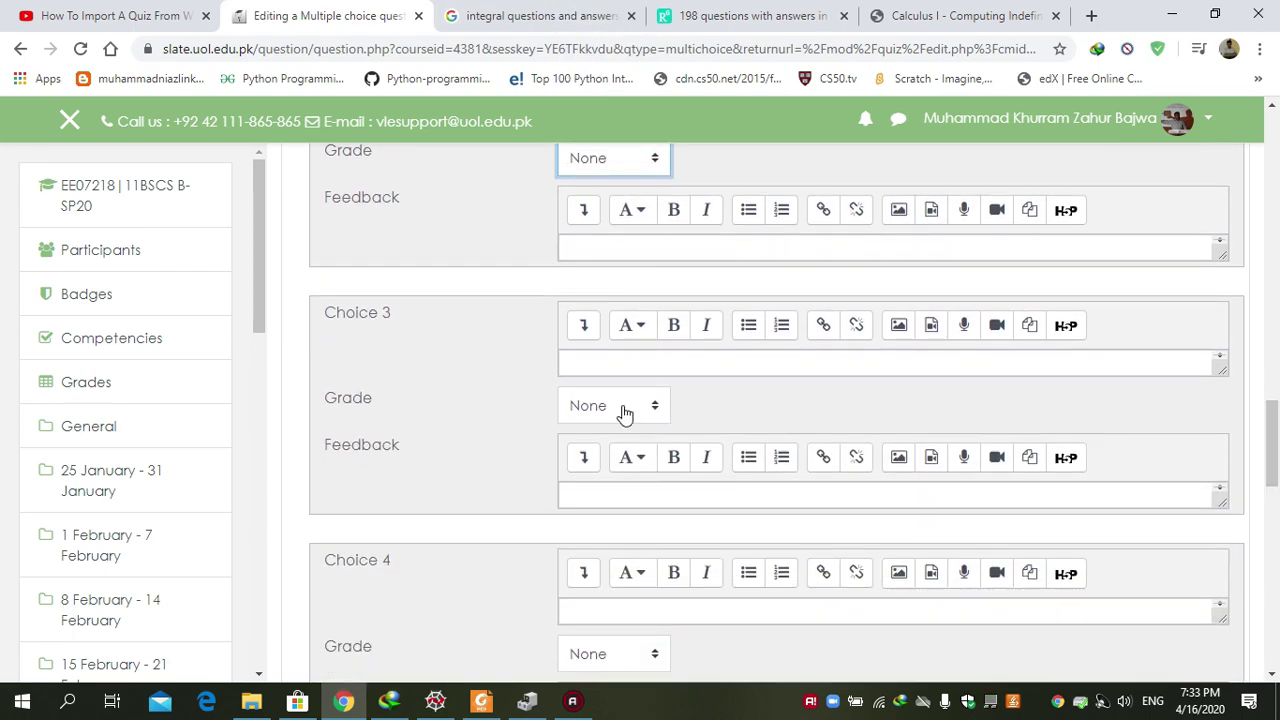
left_click(588, 333)
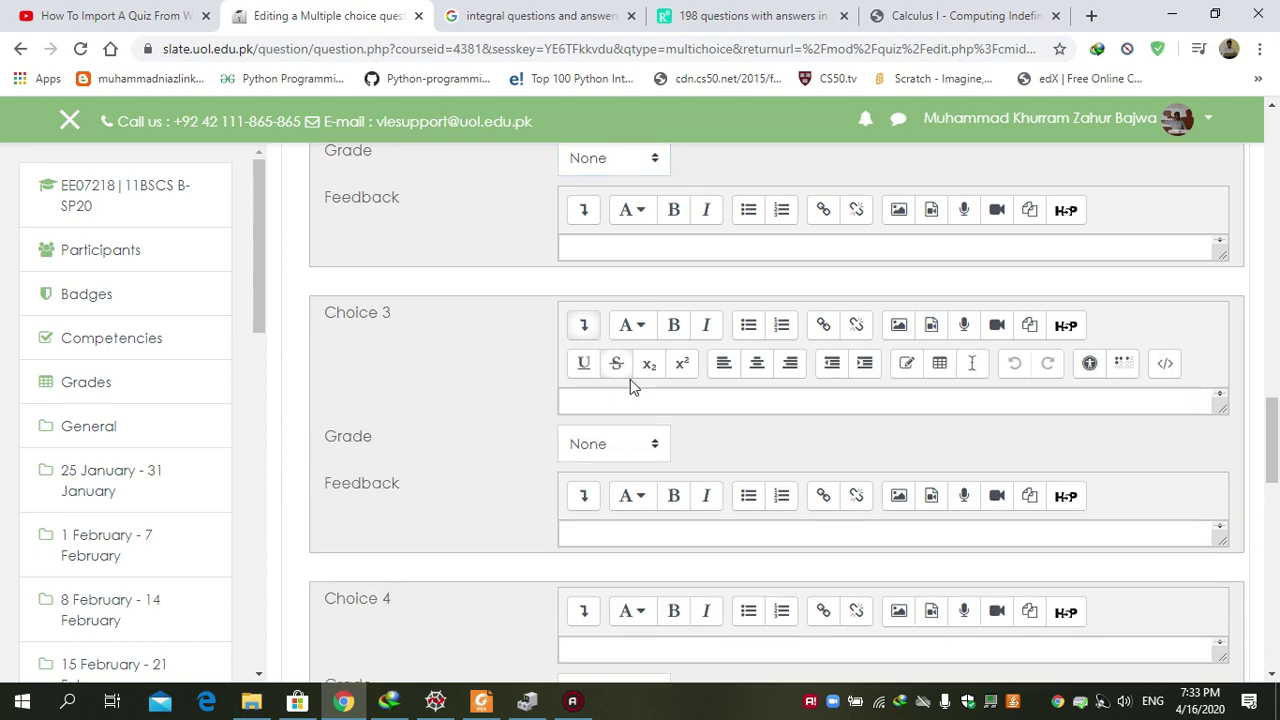
left_click(608, 394)
type("10x")
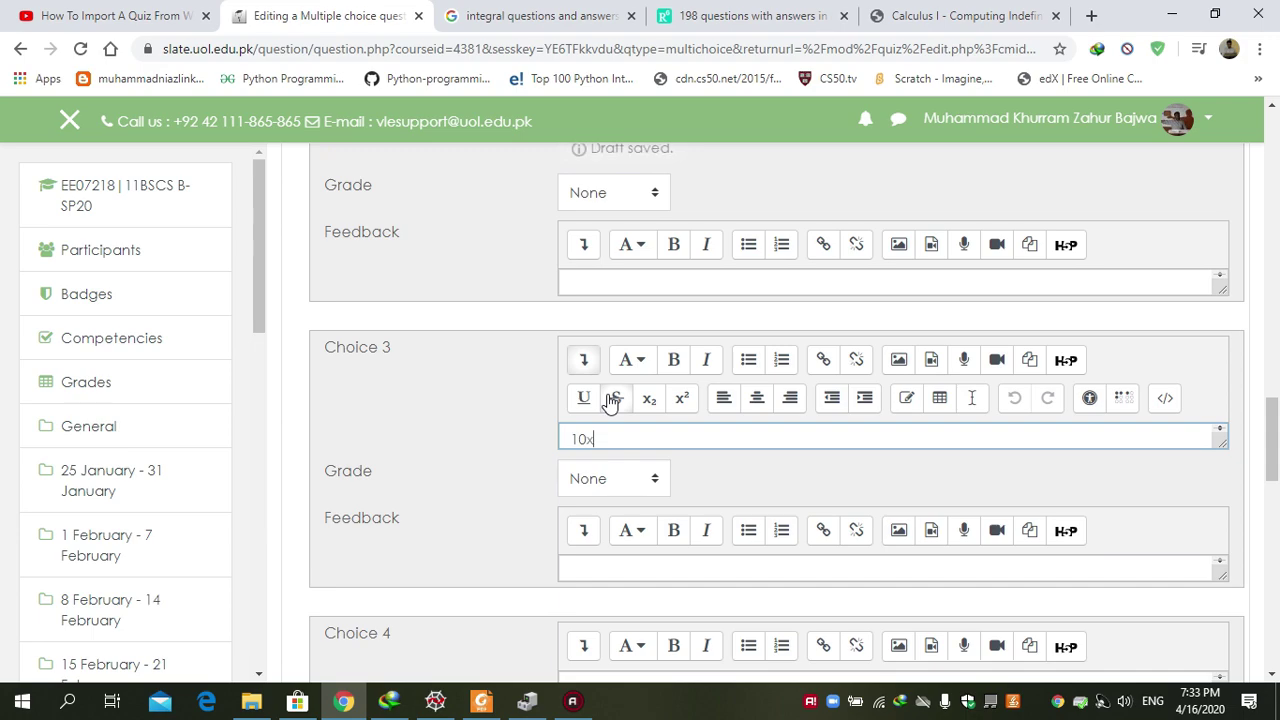
left_click(682, 401)
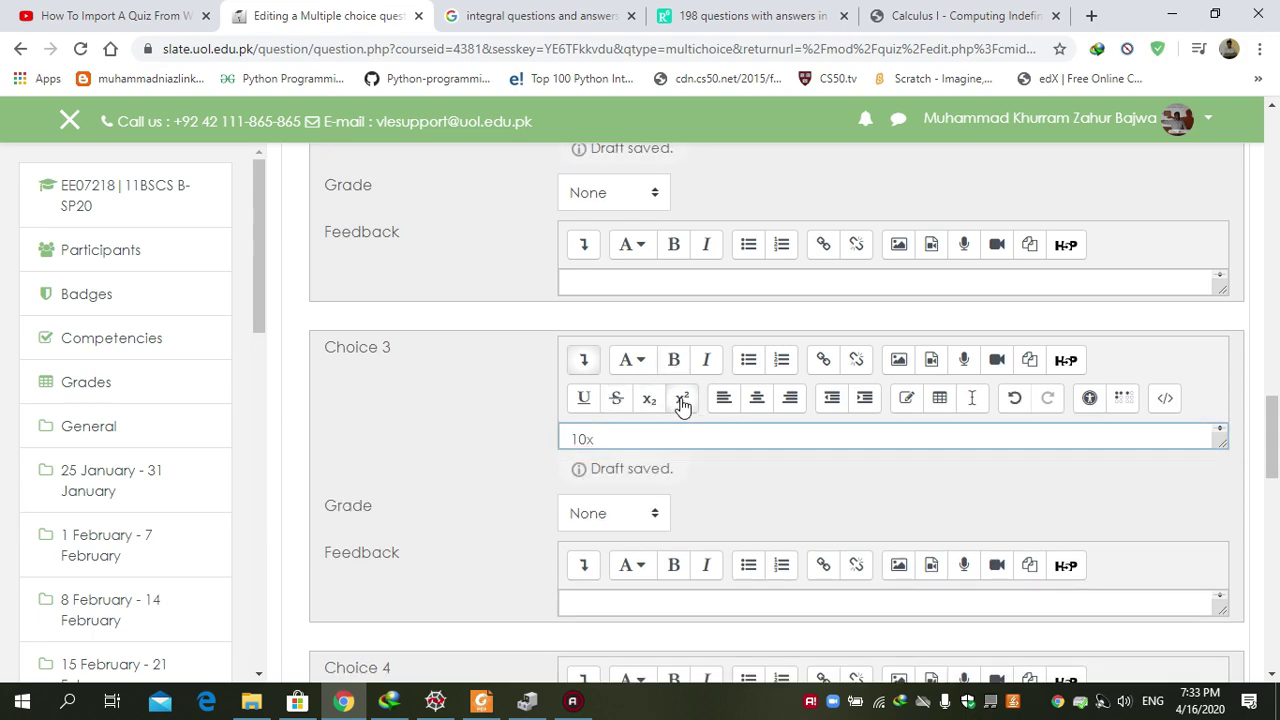
key("BackSpace")
type("X")
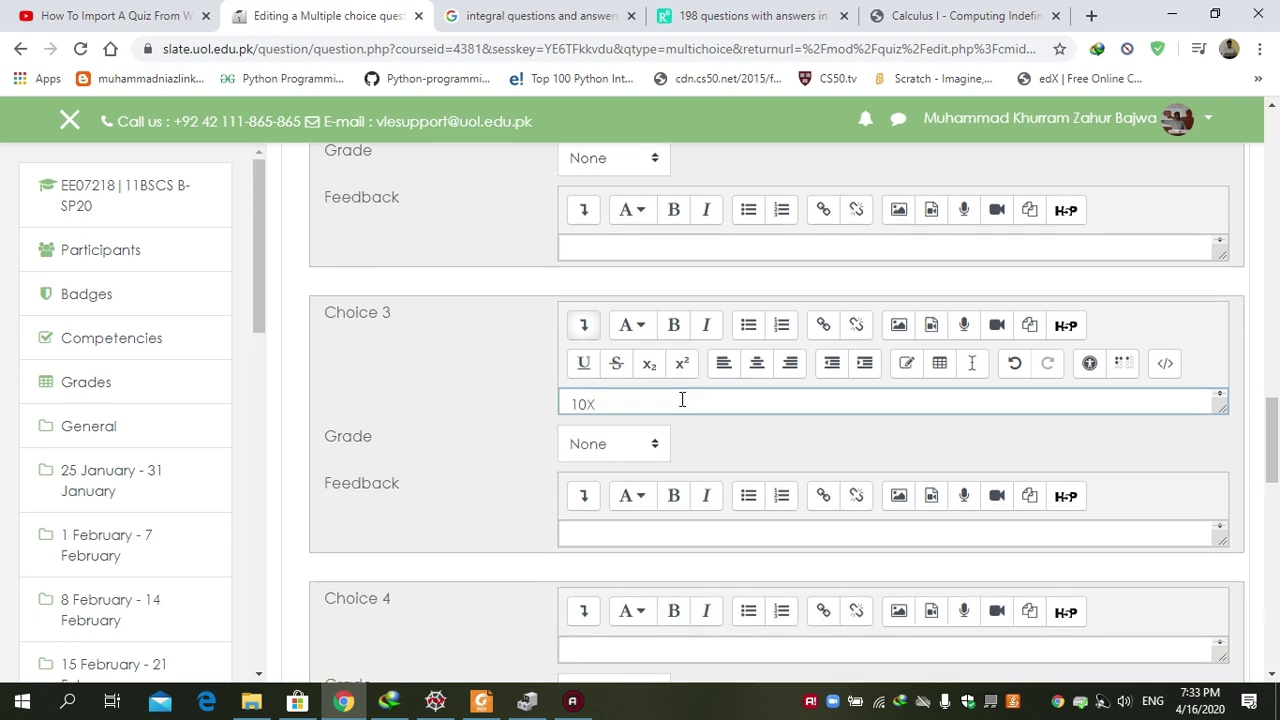
type("5")
key("BackSpace")
left_click(684, 368)
type("5")
Keep Choice 3's grade at None and save the multiple choice question to the quiz.
left_click_drag(1275, 431, 1276, 443)
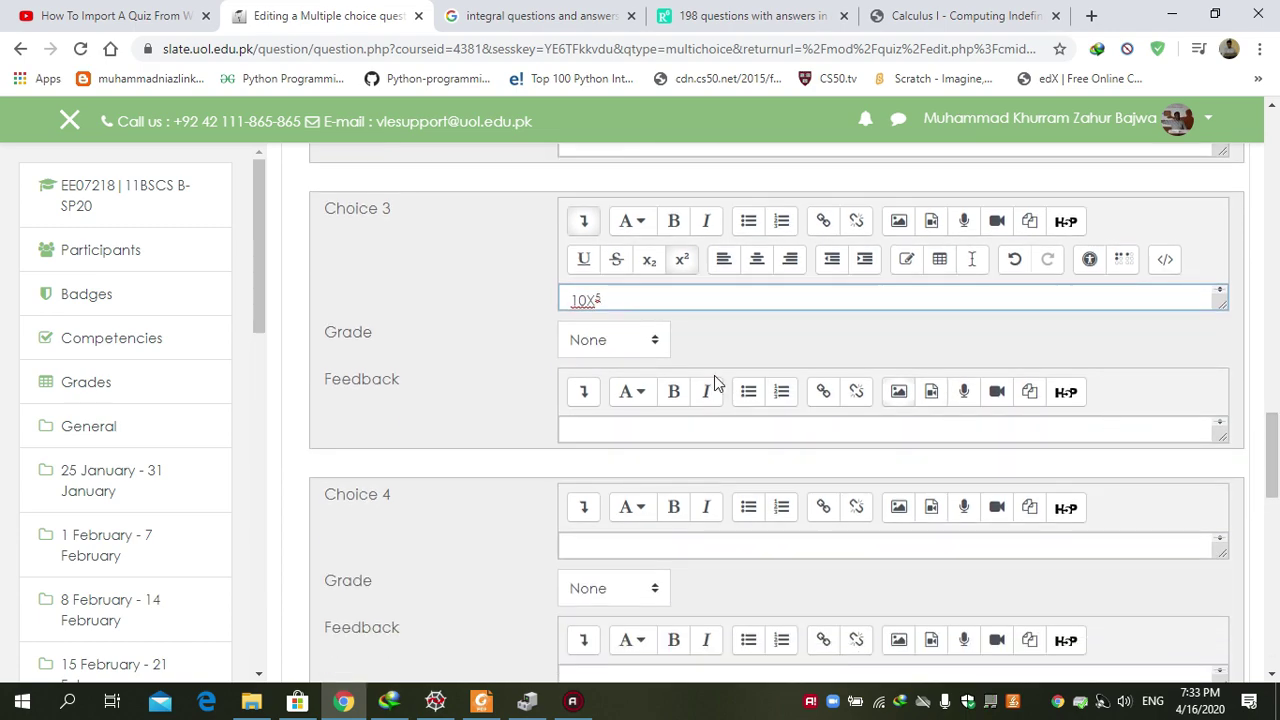
left_click(655, 344)
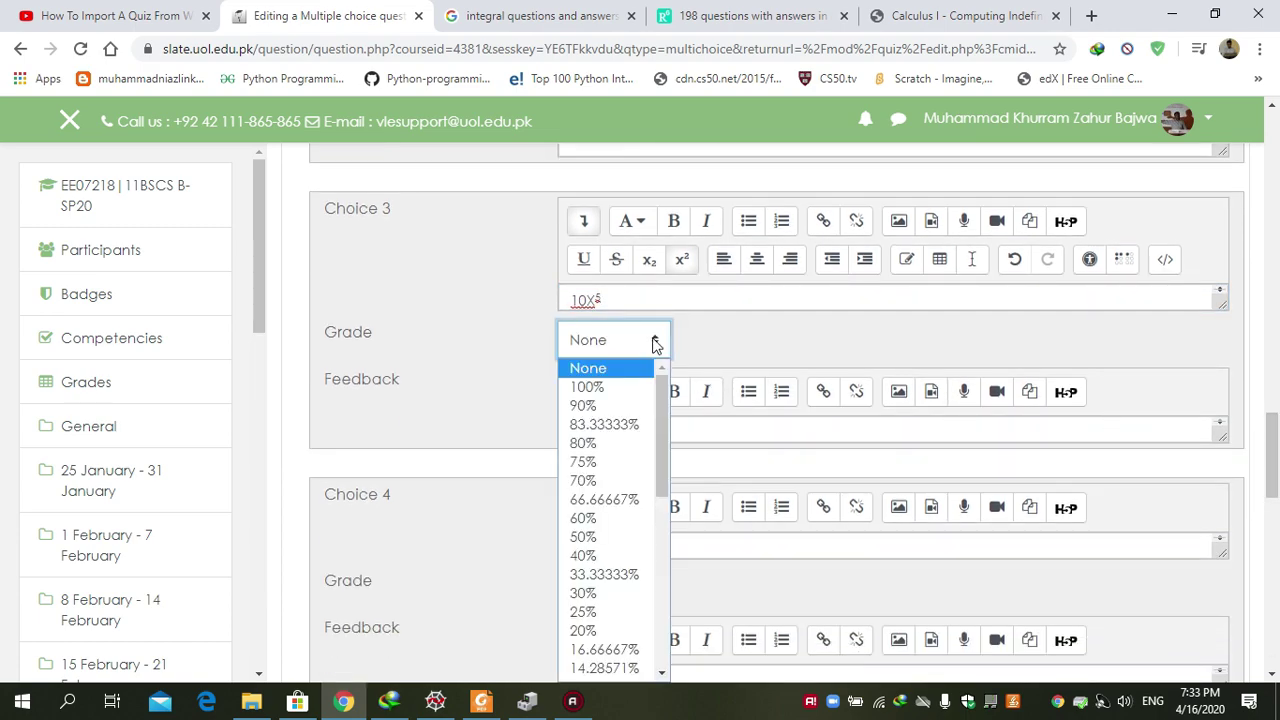
left_click(610, 368)
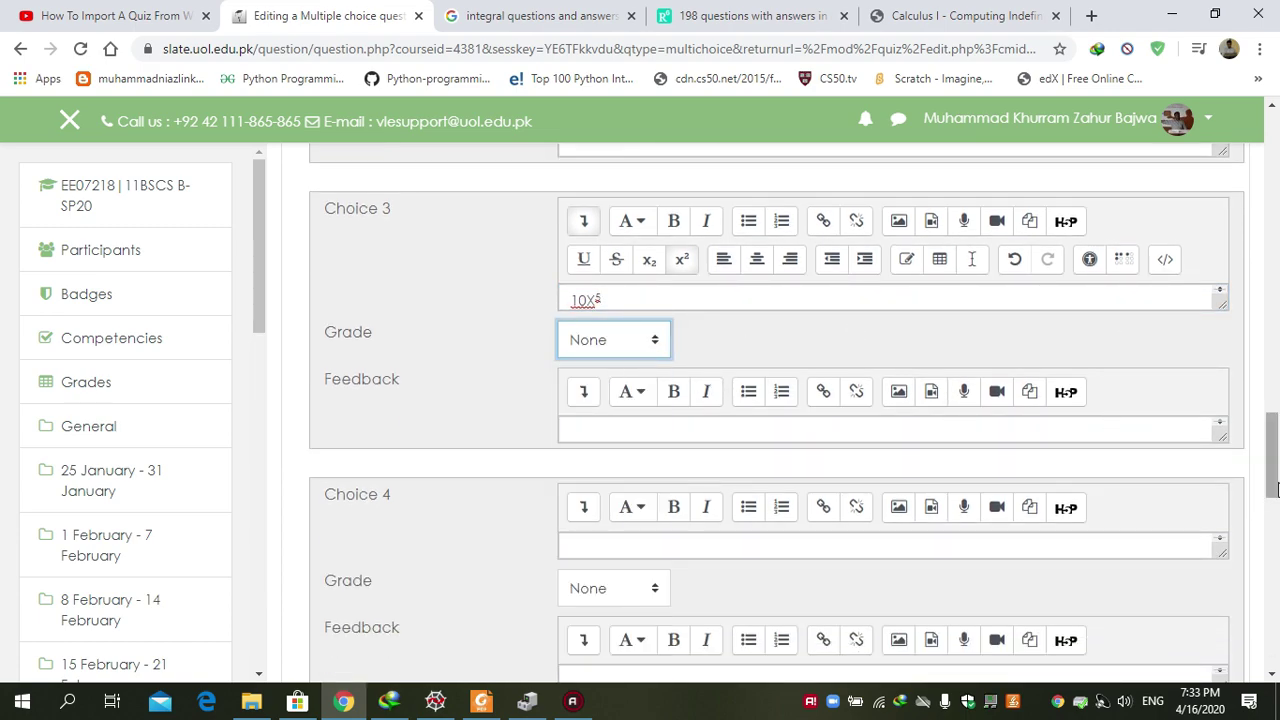
left_click_drag(1272, 459, 1274, 565)
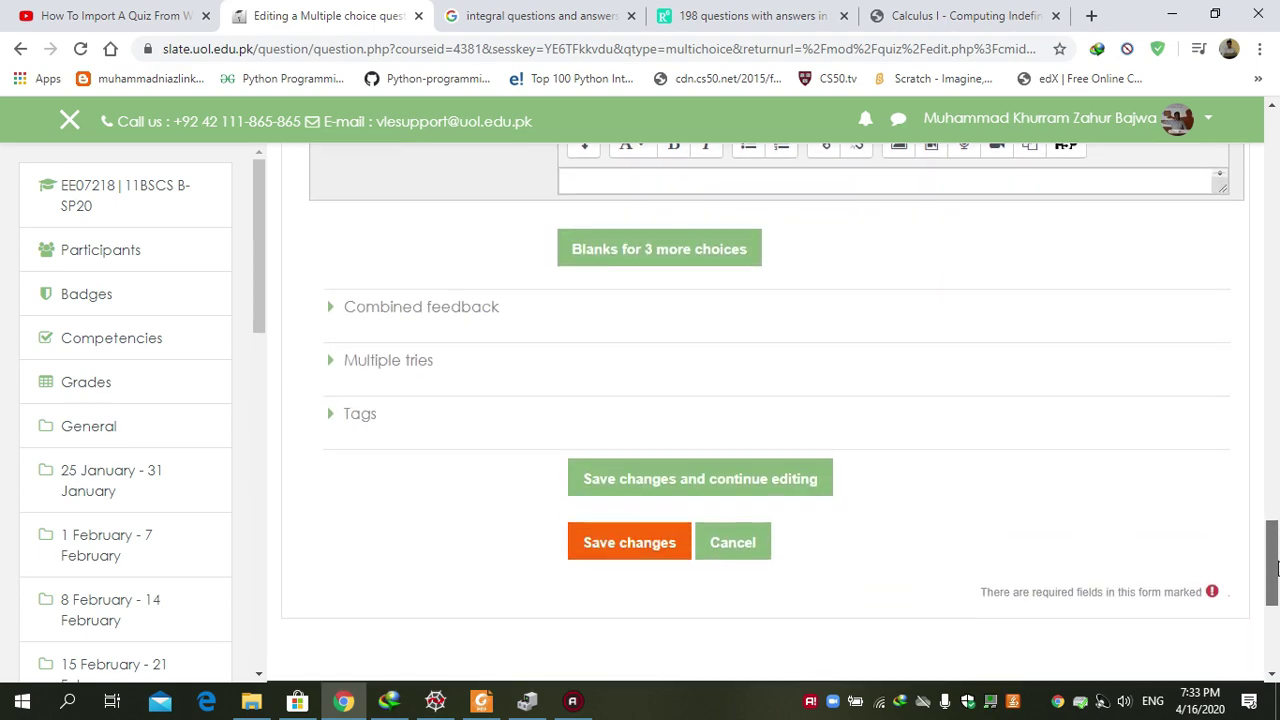
left_click(620, 543)
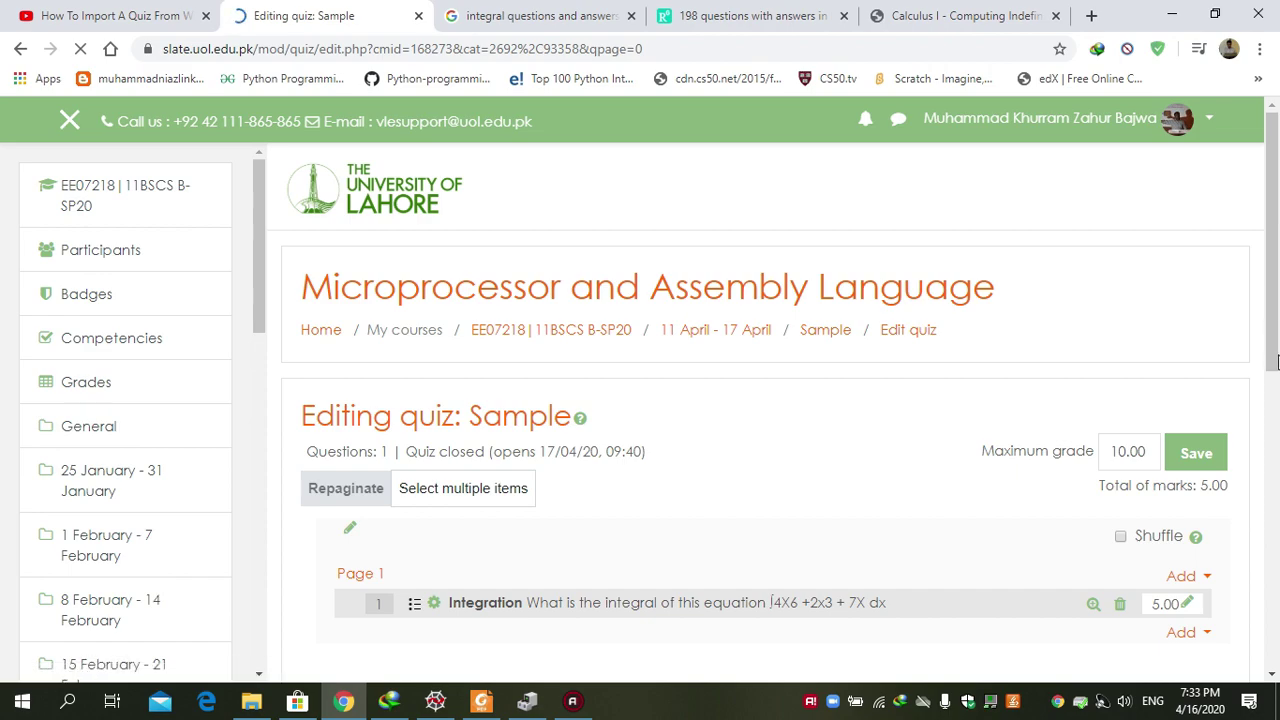
Preview the Integration question, then save and submit the preview attempt without selecting an answer.
scroll(1275, 368, "down", 2)
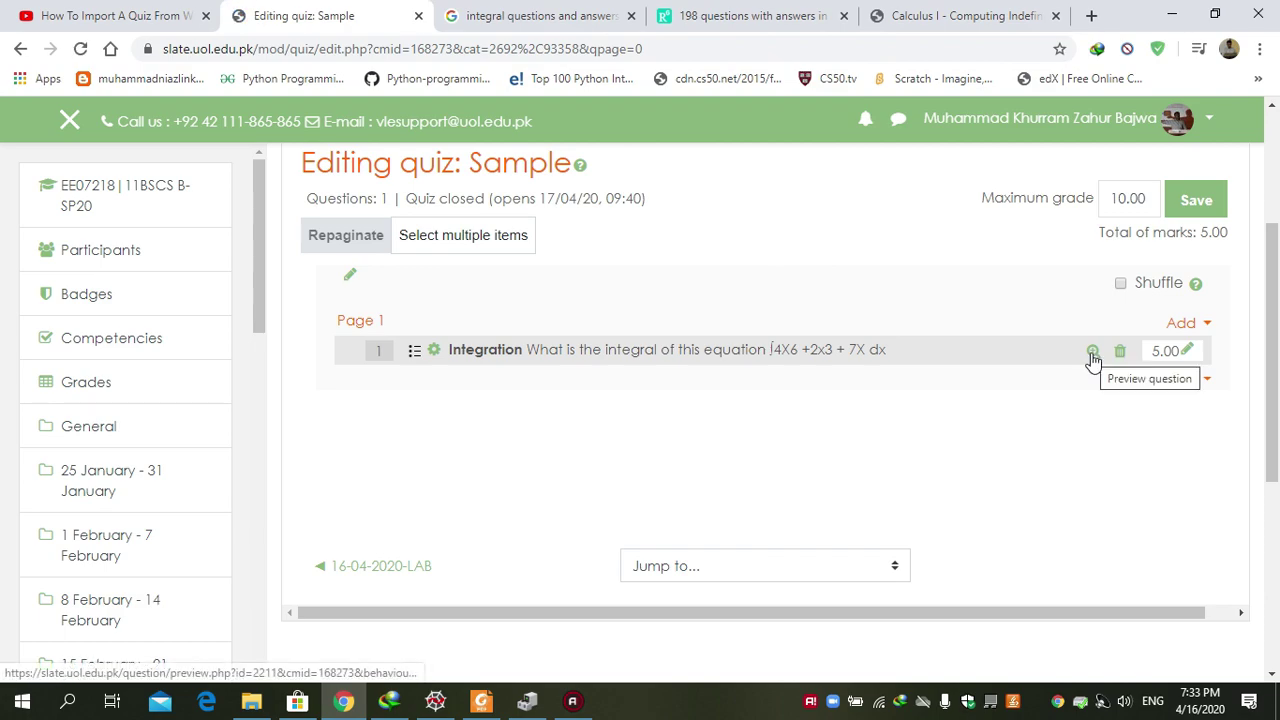
left_click(1093, 355)
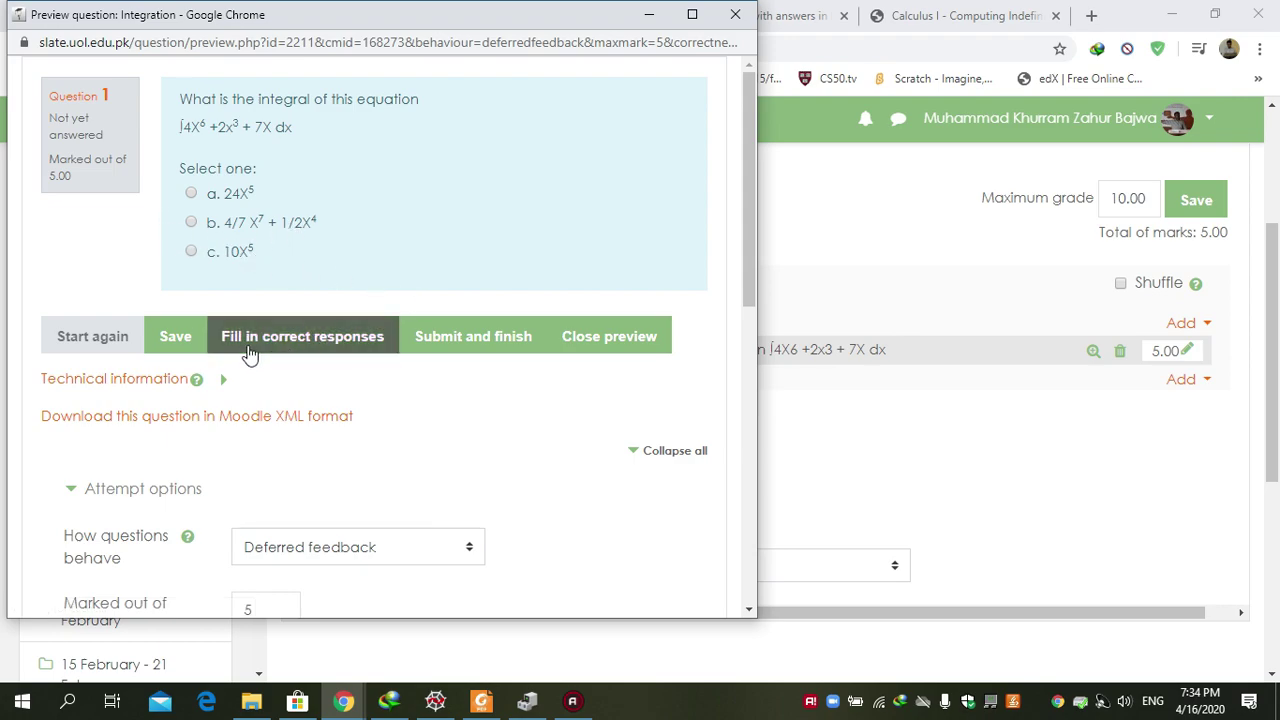
left_click(193, 344)
left_click(460, 340)
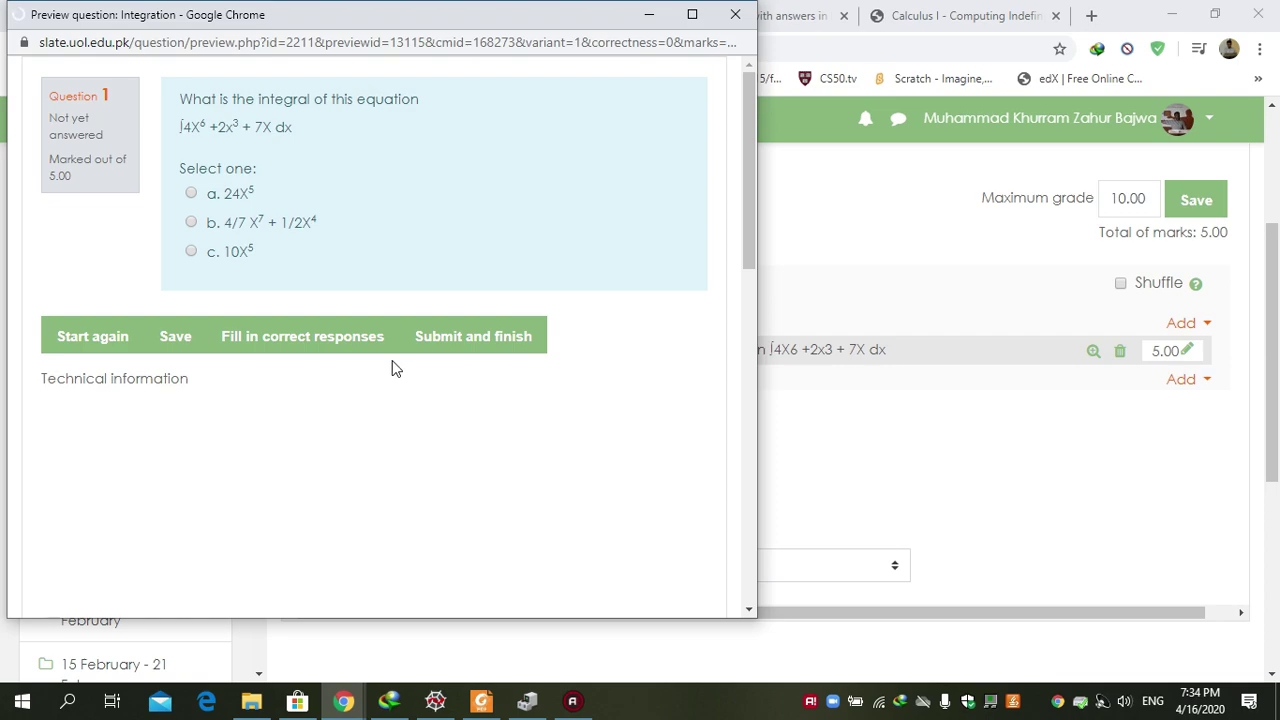
left_click(486, 343)
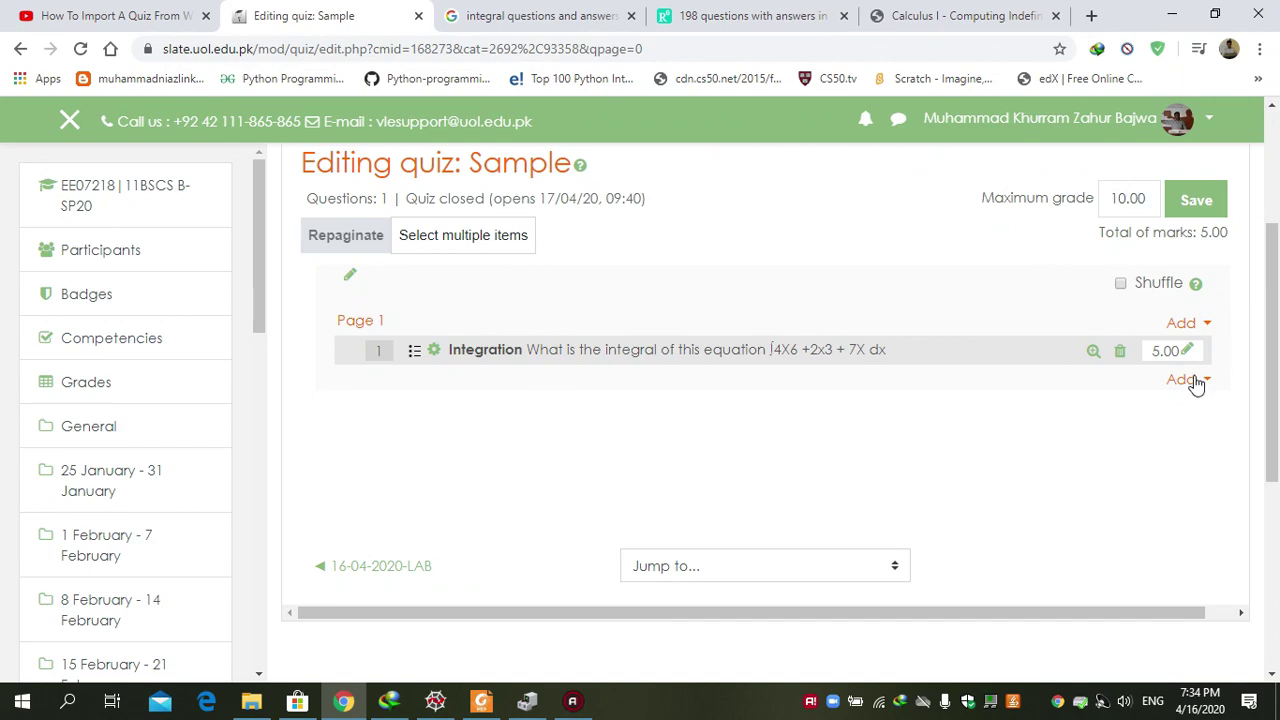
Add a new True/False question after the Integration question in the quiz.
left_click(1195, 382)
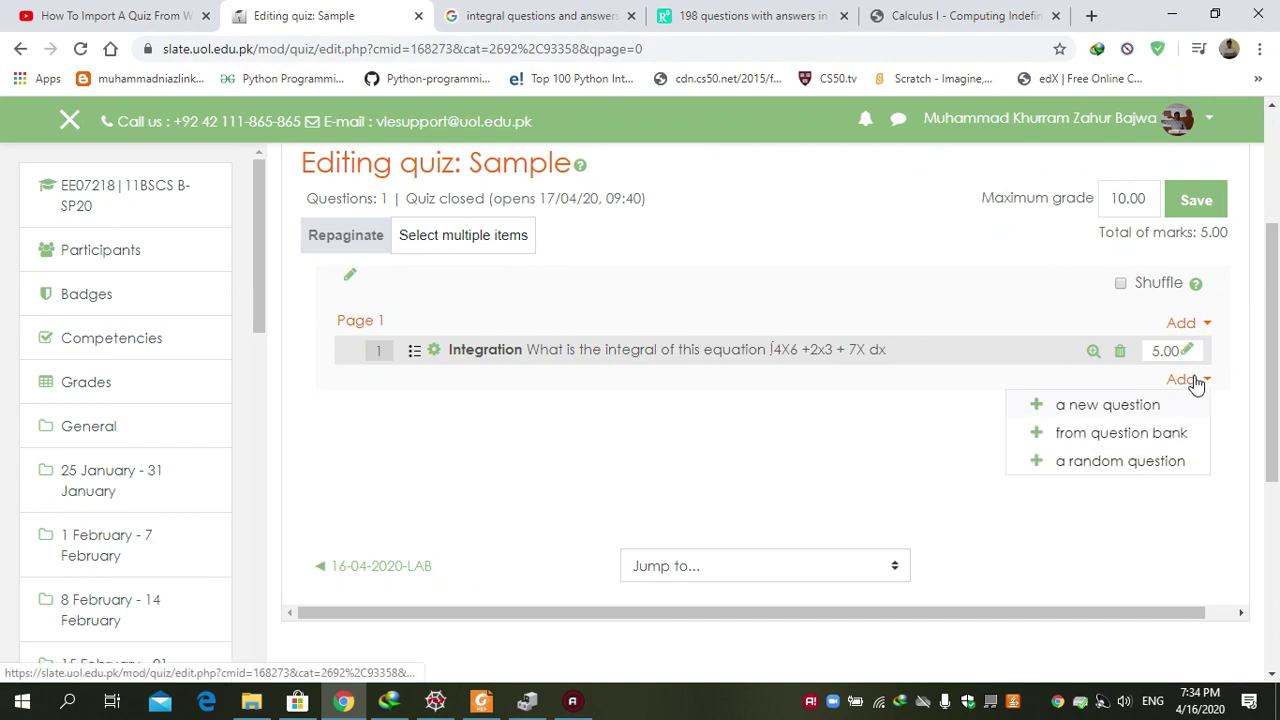
left_click(1133, 406)
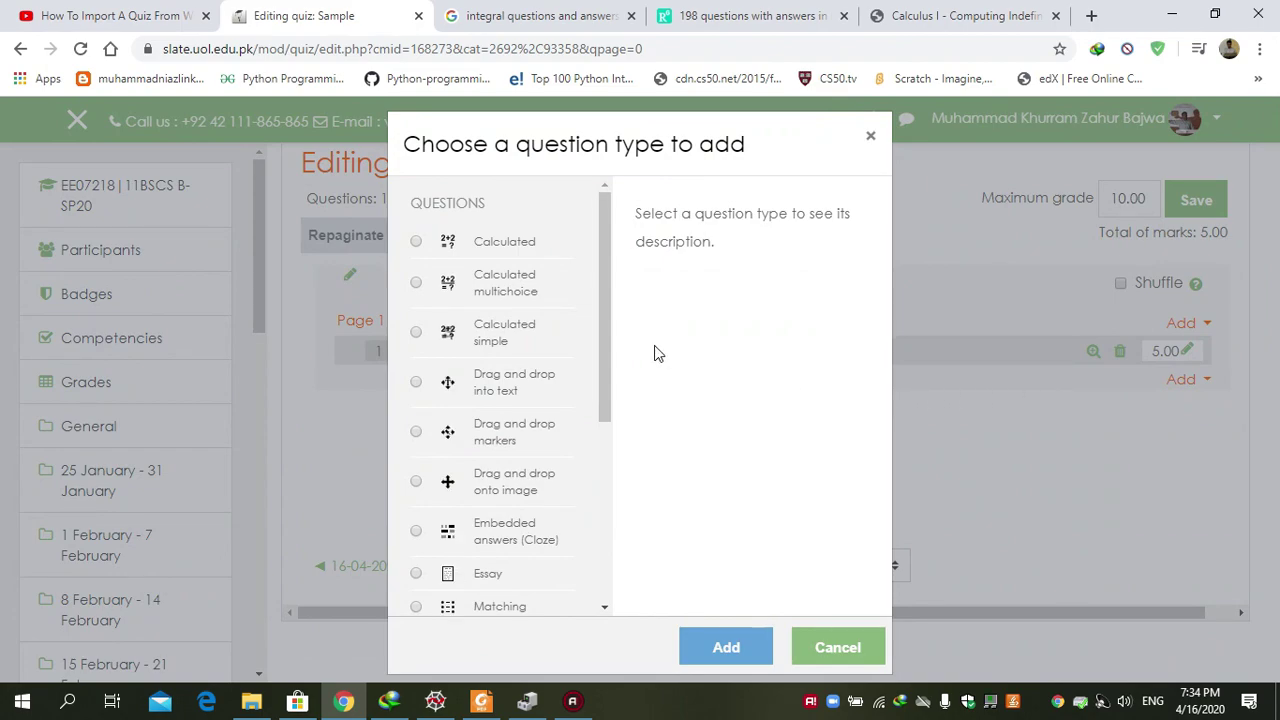
left_click_drag(605, 349, 607, 524)
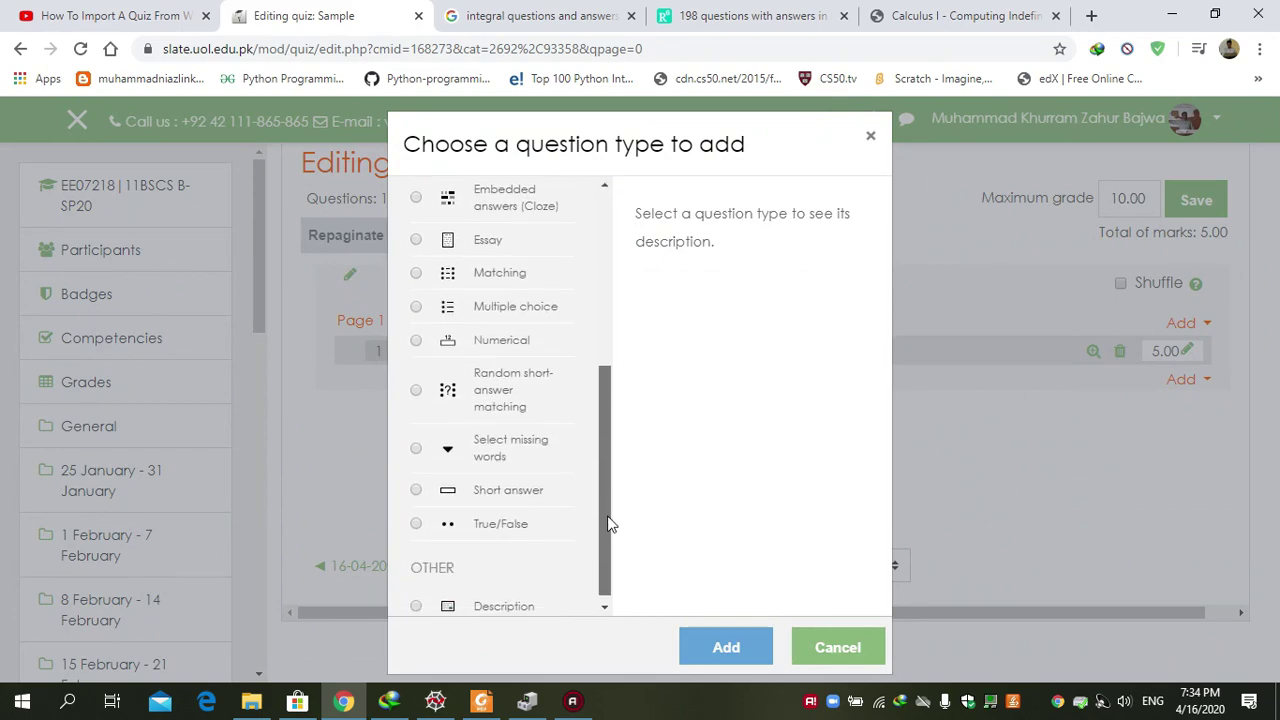
left_click(416, 524)
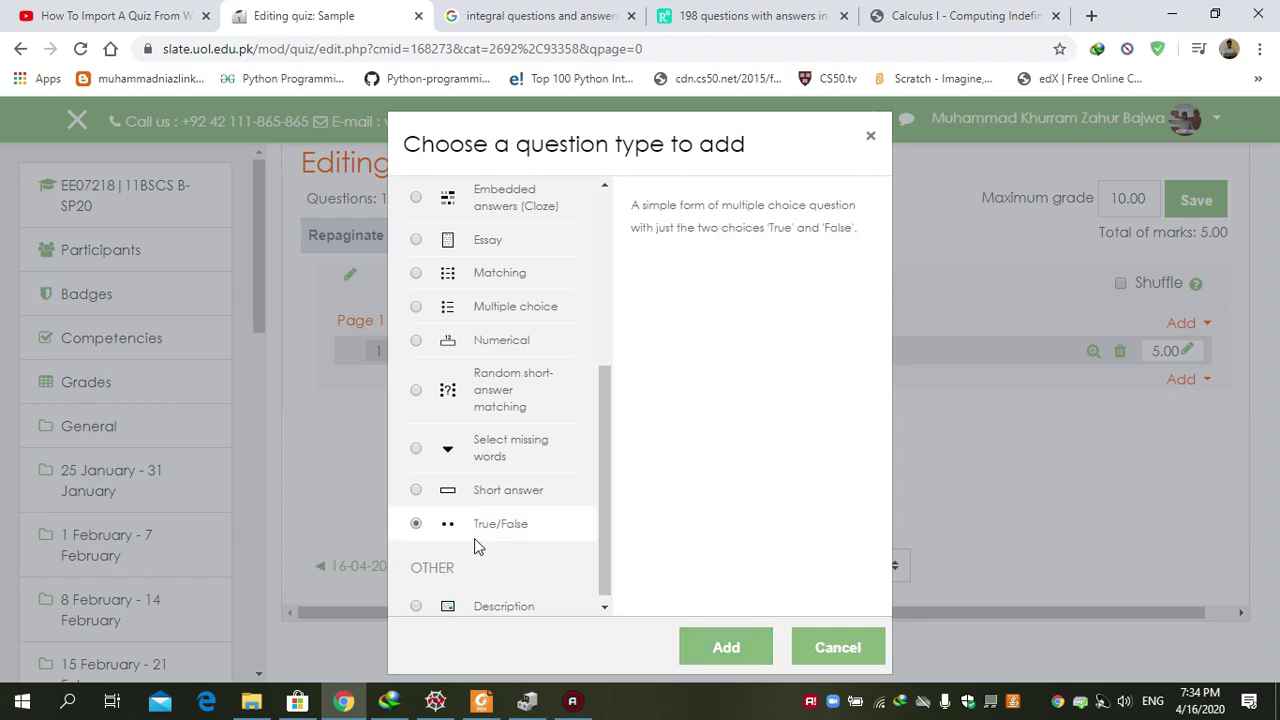
left_click(723, 648)
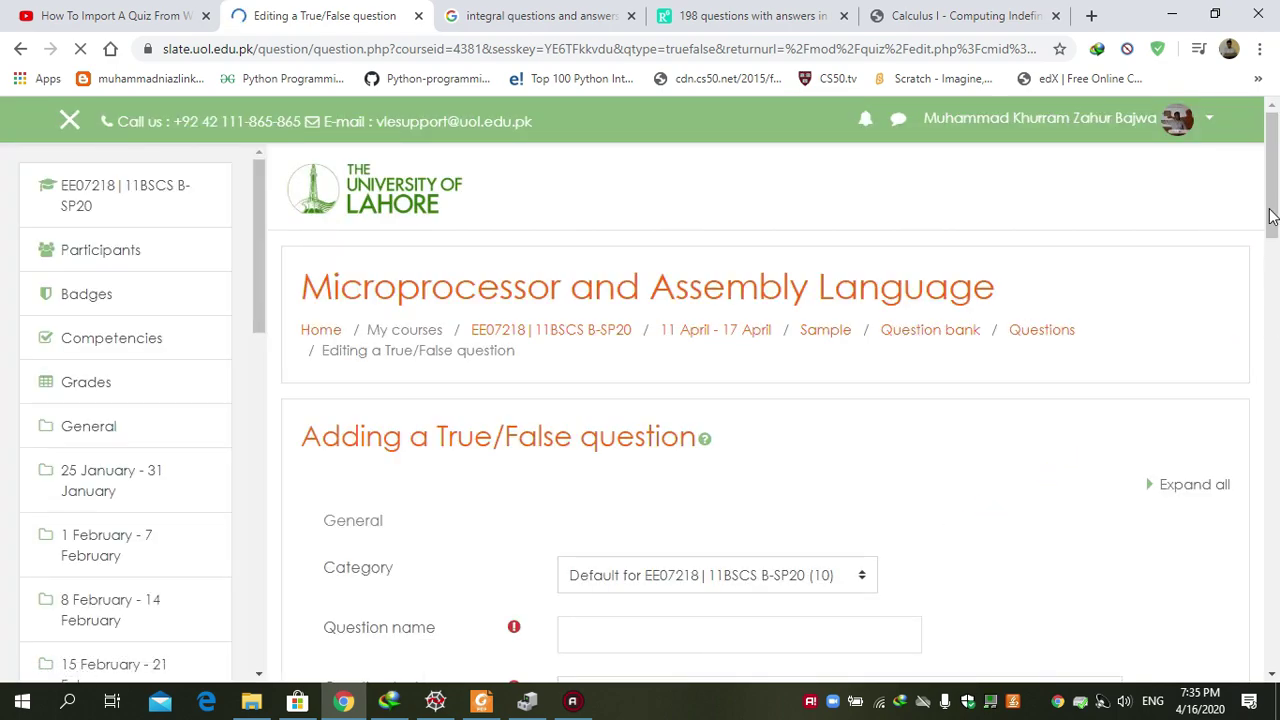
Name the True/False question trigonometric.
left_click_drag(1275, 228, 1272, 350)
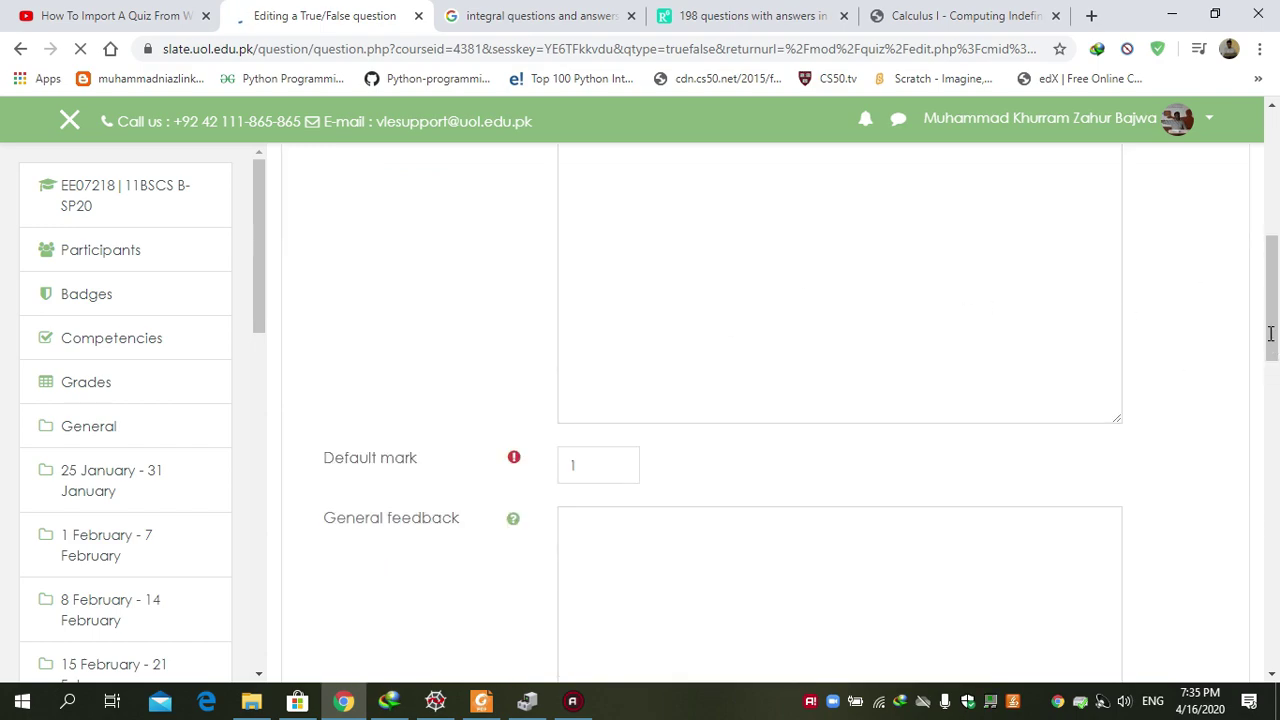
scroll(1272, 300, "up", 2)
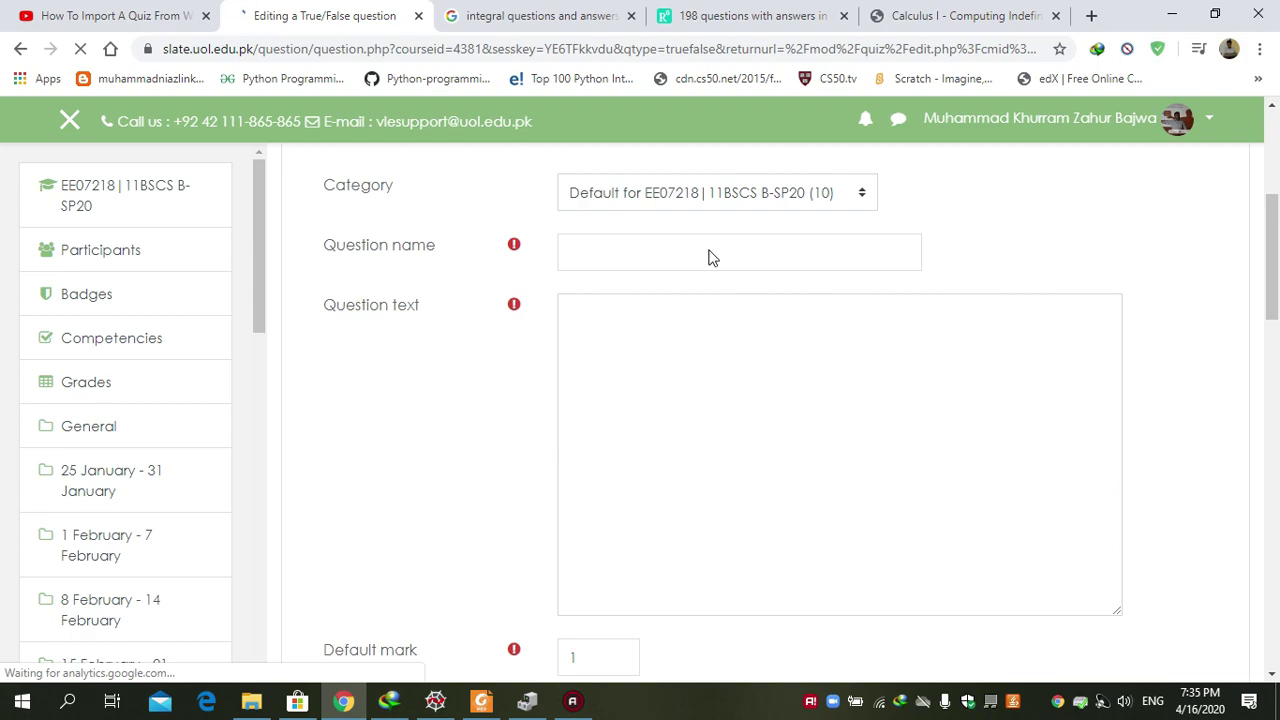
left_click(652, 279)
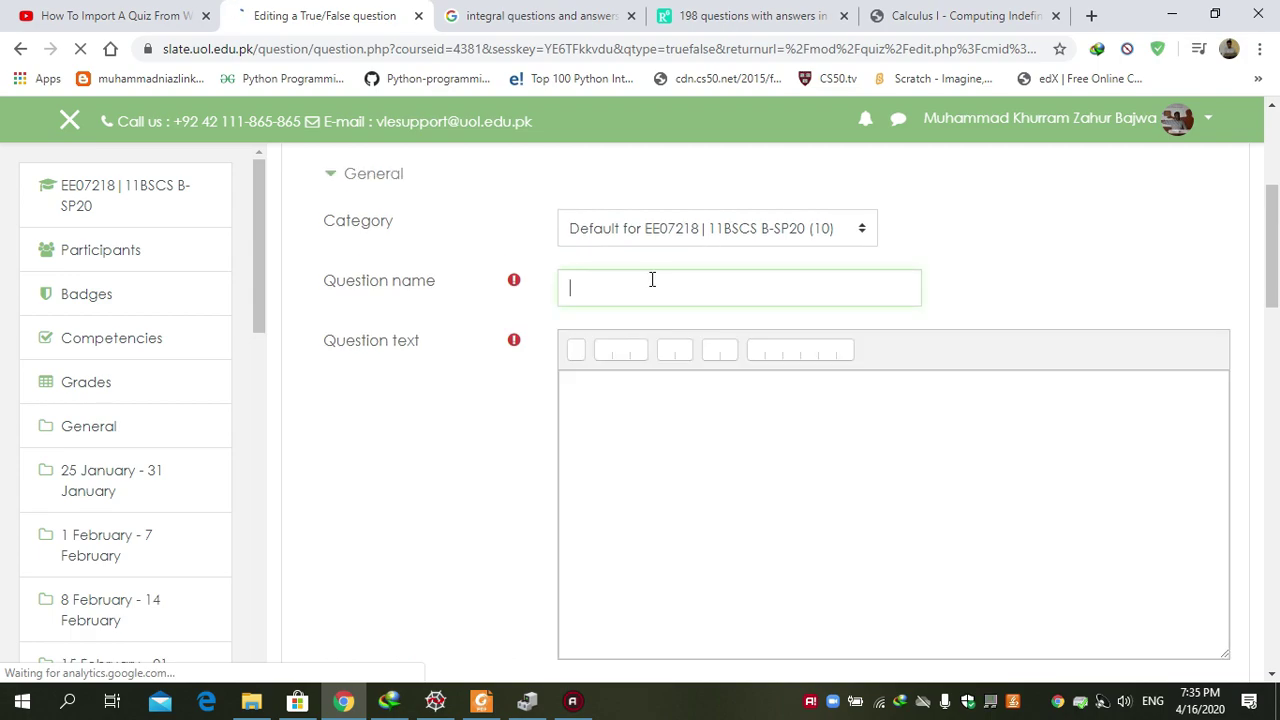
type("tri")
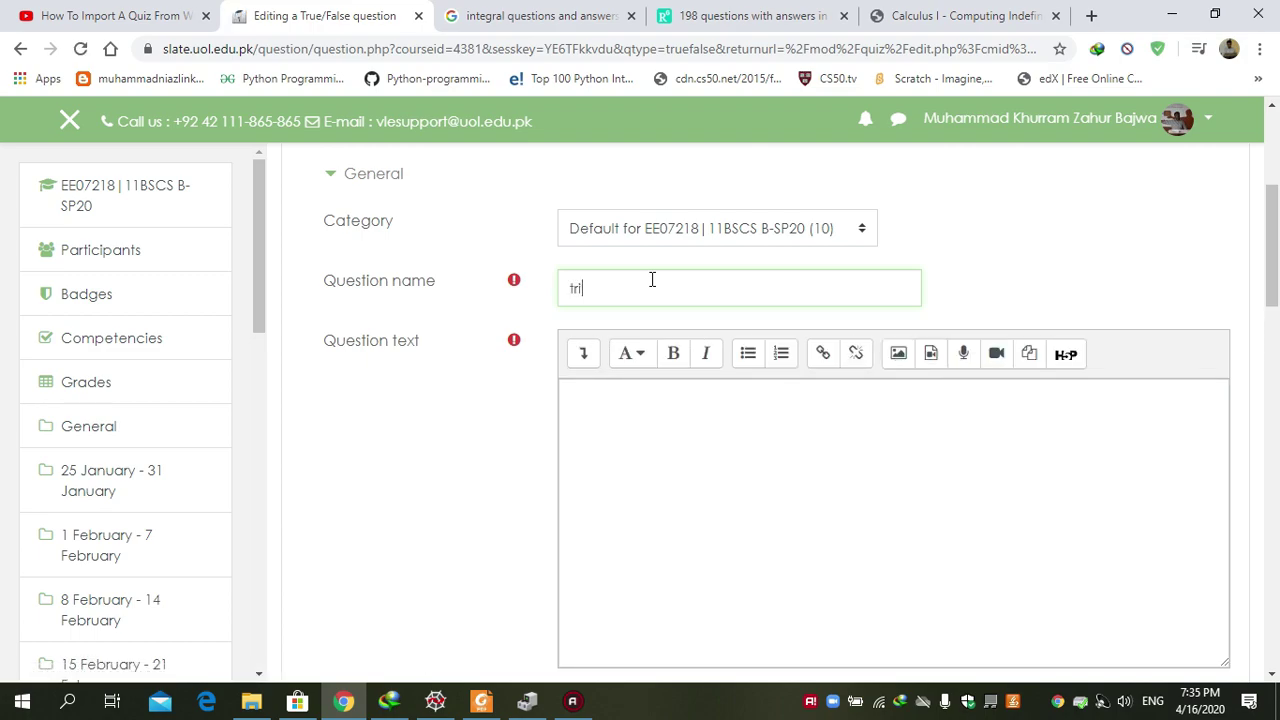
type("gonometric")
Insert the integral symbol ∫ into the question text as a special character.
left_click(580, 358)
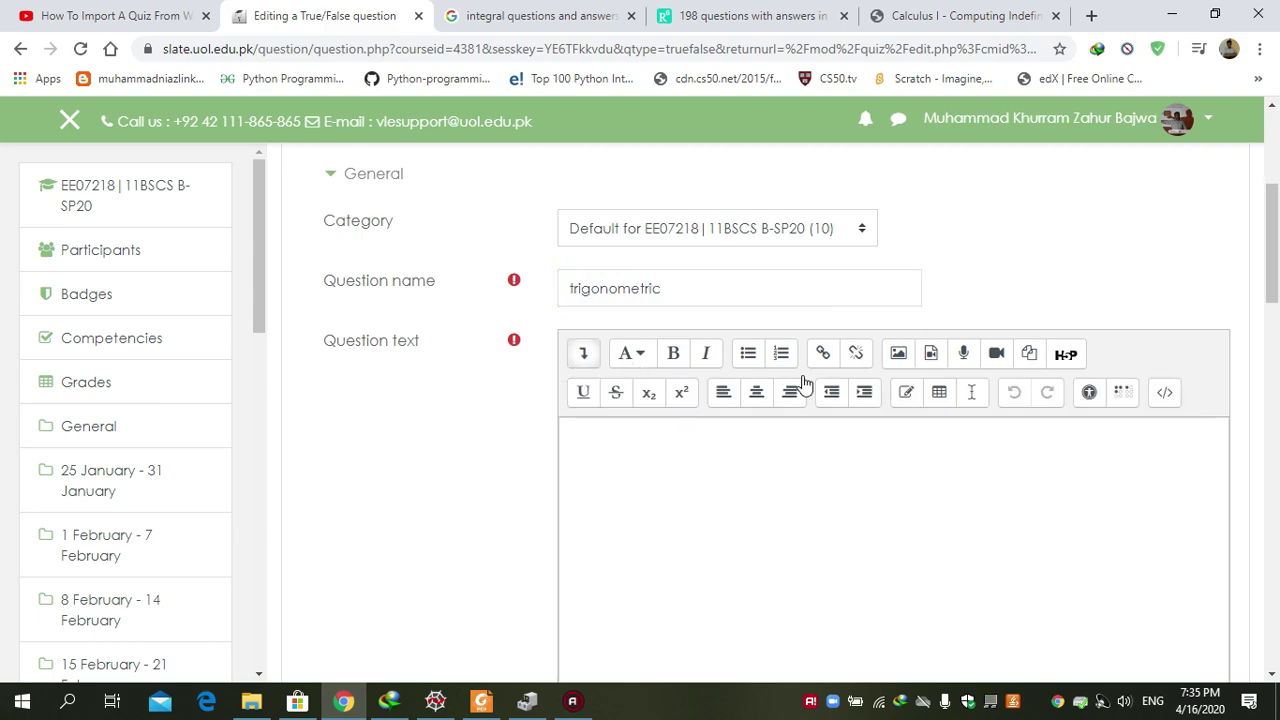
left_click(907, 394)
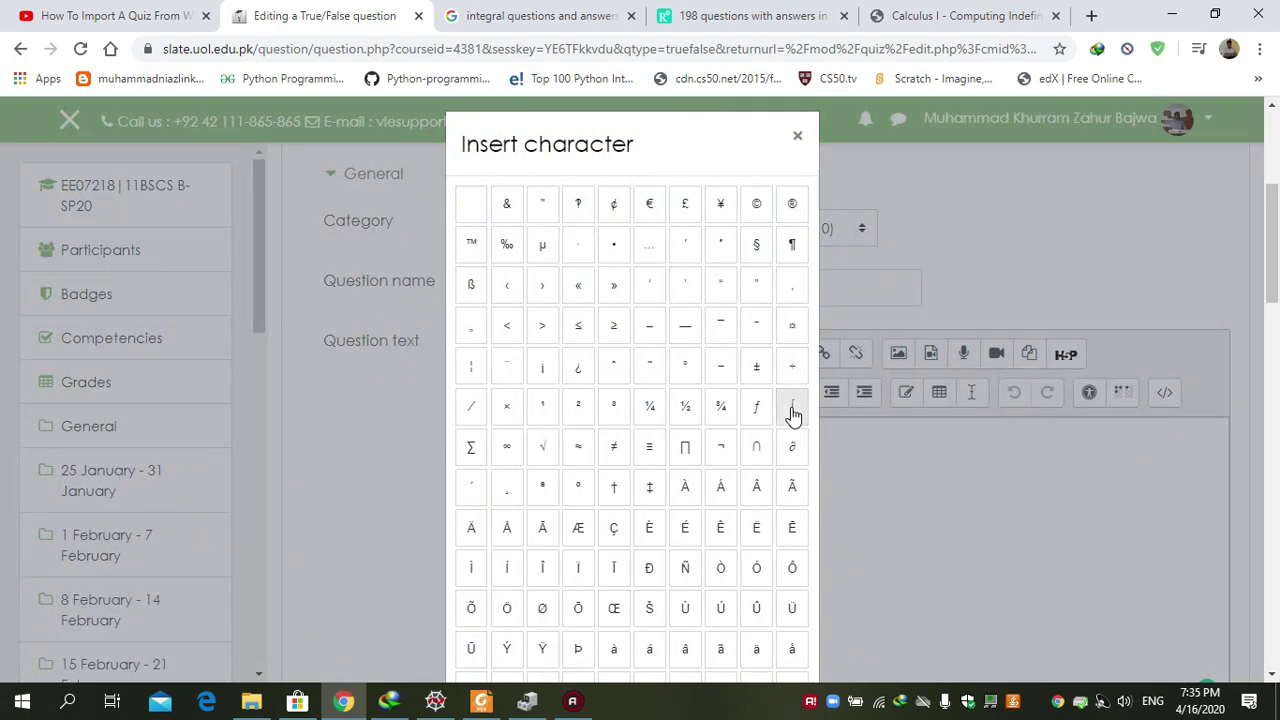
left_click(791, 408)
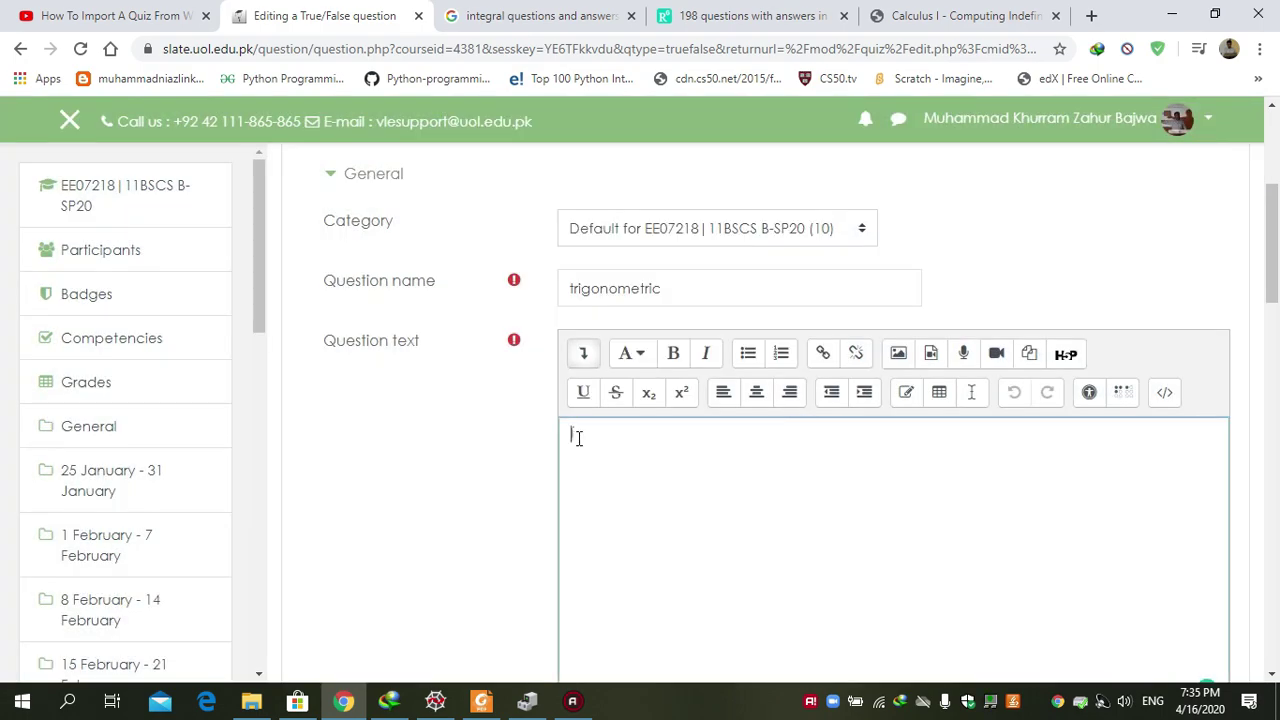
key("Return")
key("BackSpace")
key("Return")
Complete the question text around the integral symbol as "The ∫SIN(x). dx = Cos2(x)", with the 2 after Cos as a superscript.
type("The in")
key("BackSpace")
key("BackSpace")
key("Delete")
type("SIN")
type("(x")
type(").DC")
type(" dx is")
type(" Cos")
key("BackSpace")
key("BackSpace")
type("=")
type(")")
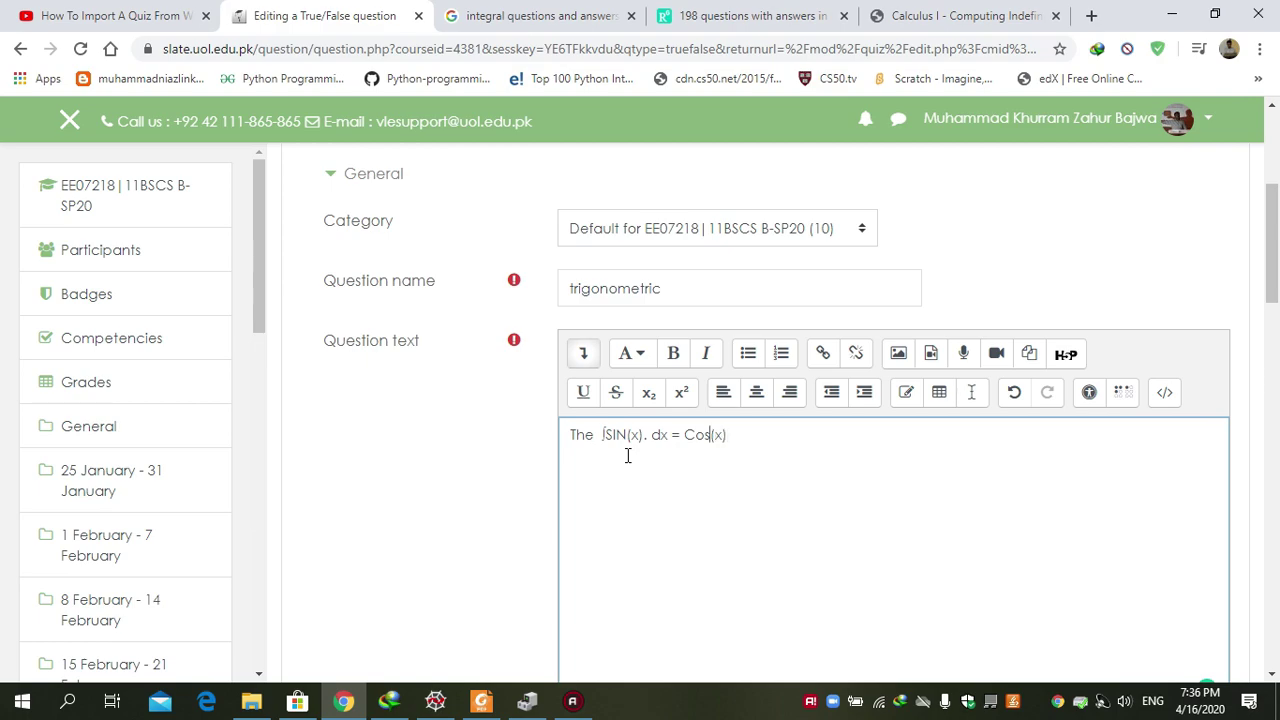
left_click(683, 398)
type("2")
Set the True/False question's default mark to 5.
left_click_drag(1275, 224, 1275, 312)
left_click(580, 321)
type("5")
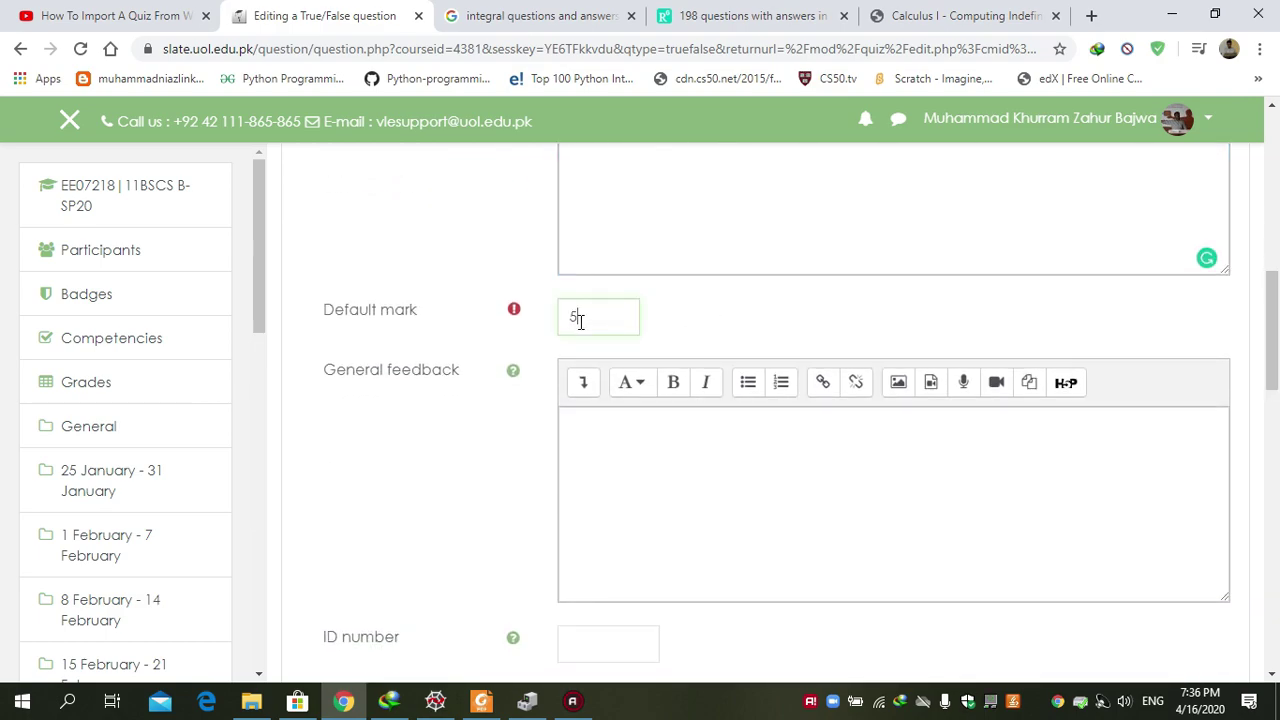
Leave False as the correct answer and save the True/False question to the quiz.
left_click_drag(1276, 350, 1276, 450)
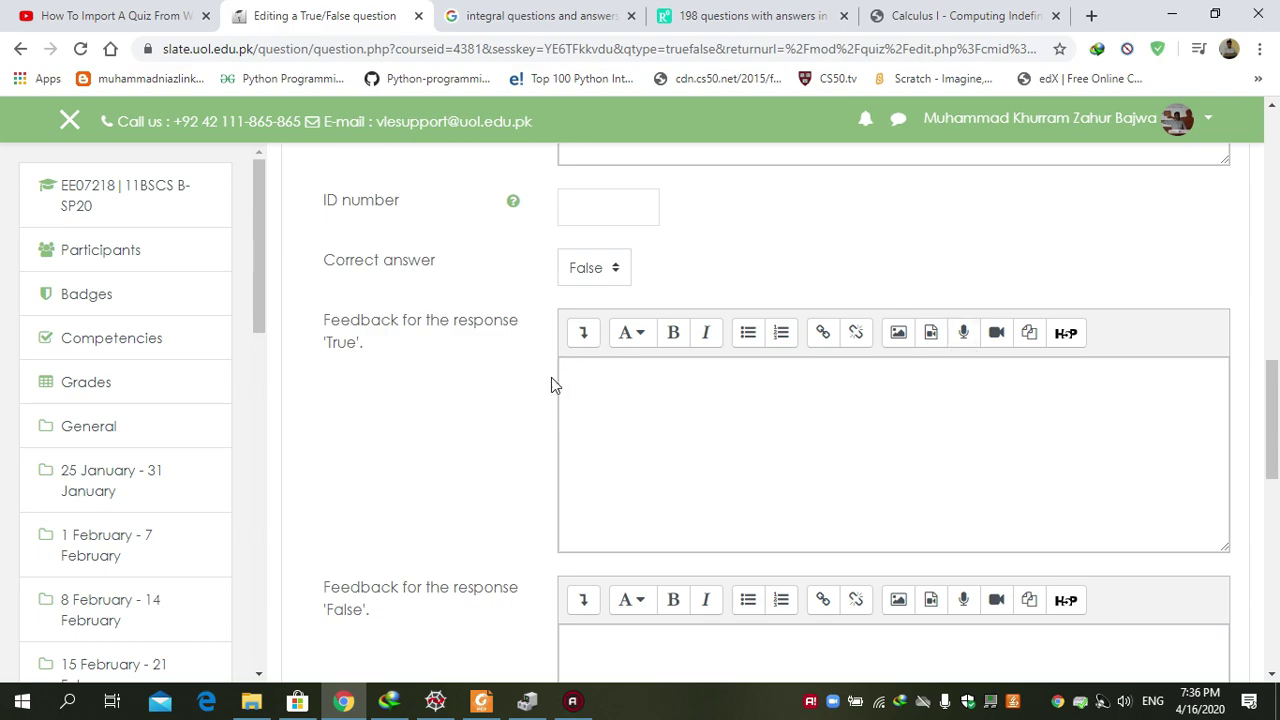
left_click_drag(1276, 410, 1276, 515)
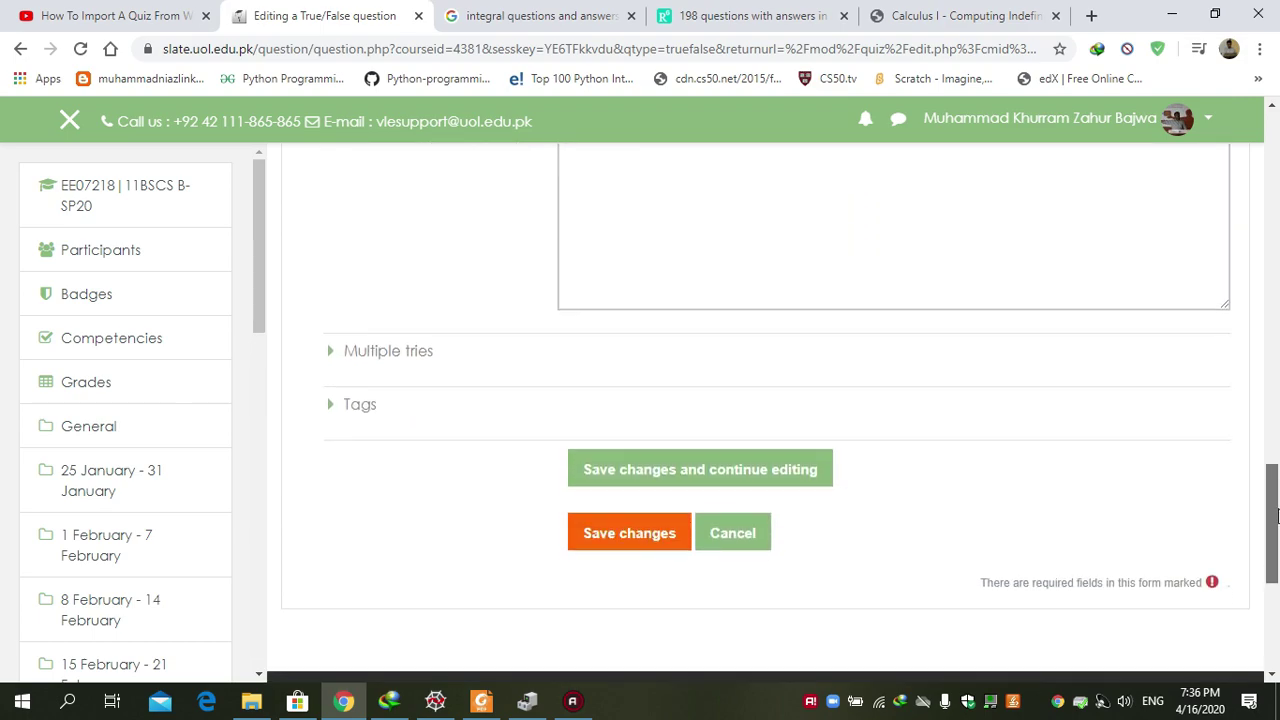
left_click(626, 539)
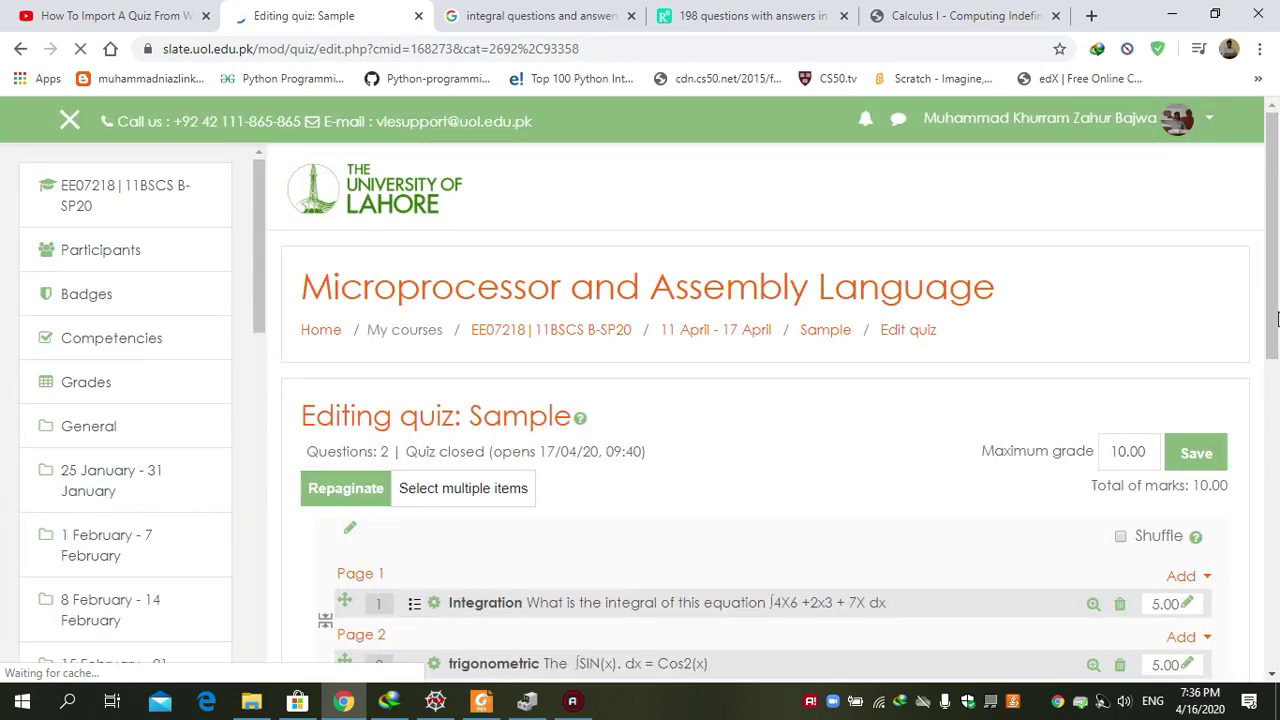
Preview the trigonometric True/False question from the quiz's question list and close the preview.
left_click_drag(1276, 318, 1277, 347)
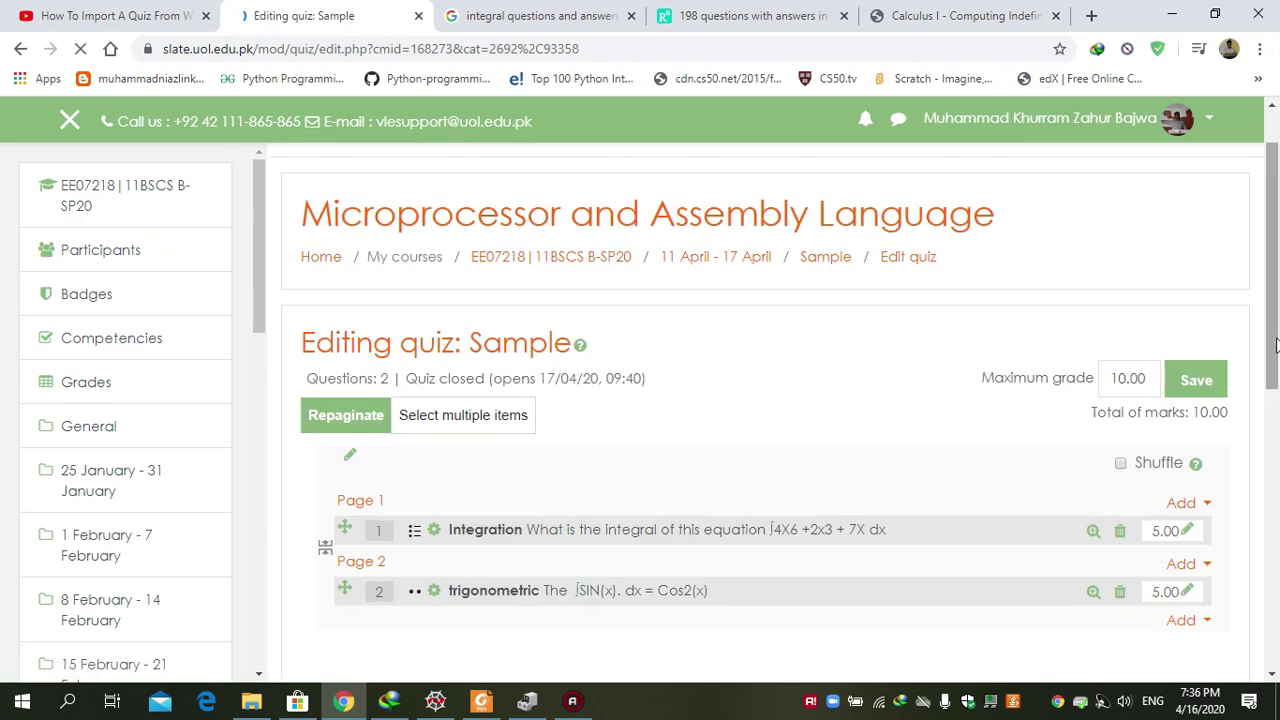
scroll(1262, 345, "down", 1)
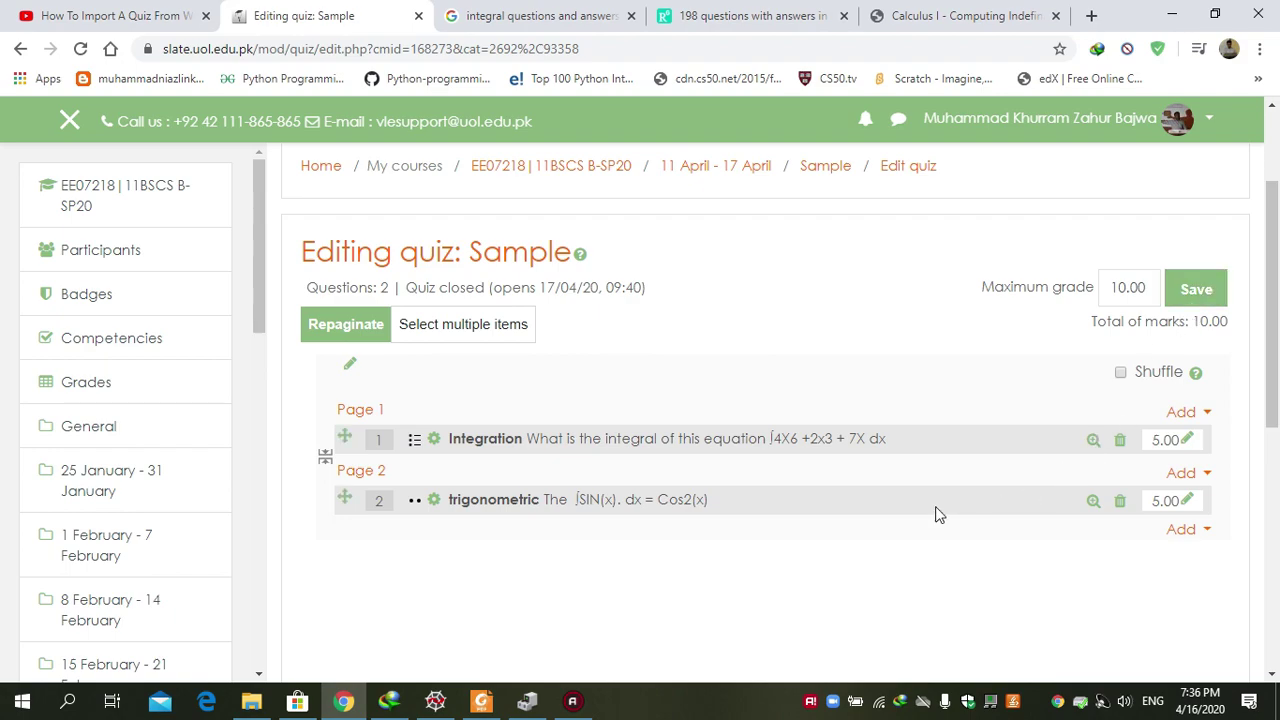
left_click(1094, 501)
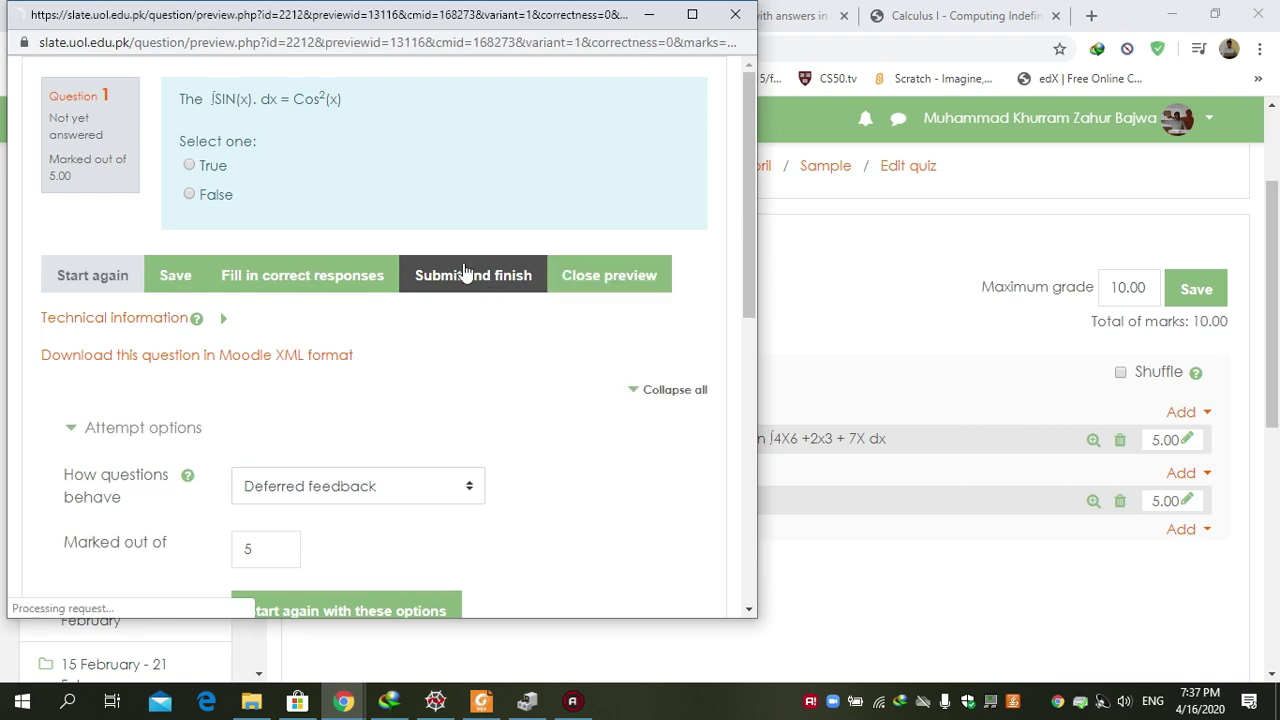
left_click(605, 277)
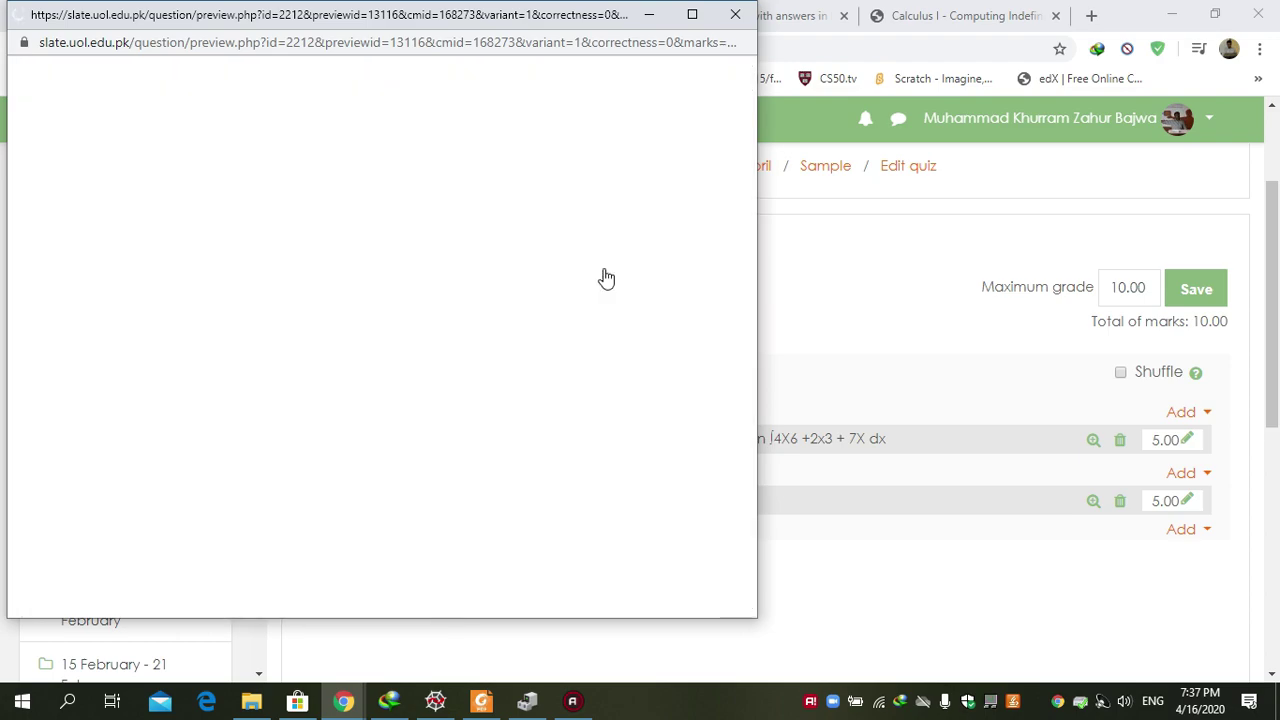
left_click(735, 14)
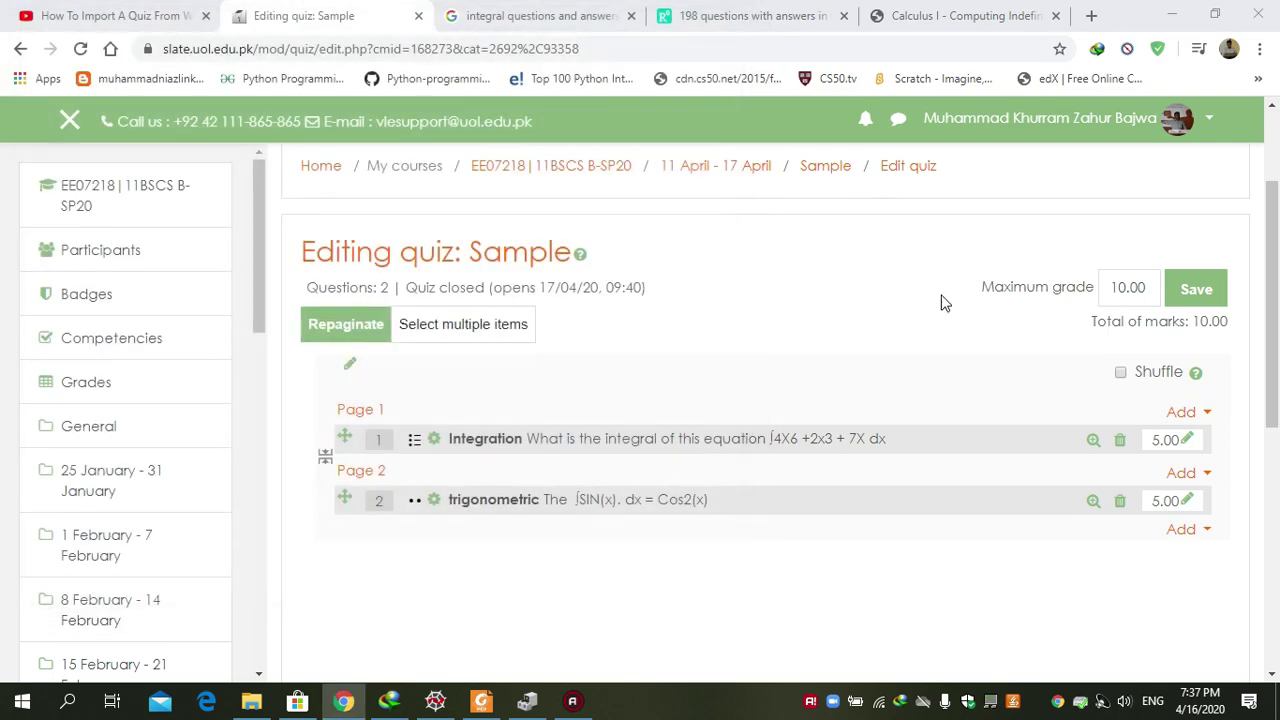
Save the quiz's maximum grade of 10.00 and open the Sample quiz from the course's 11 April - 17 April section.
left_click(1196, 289)
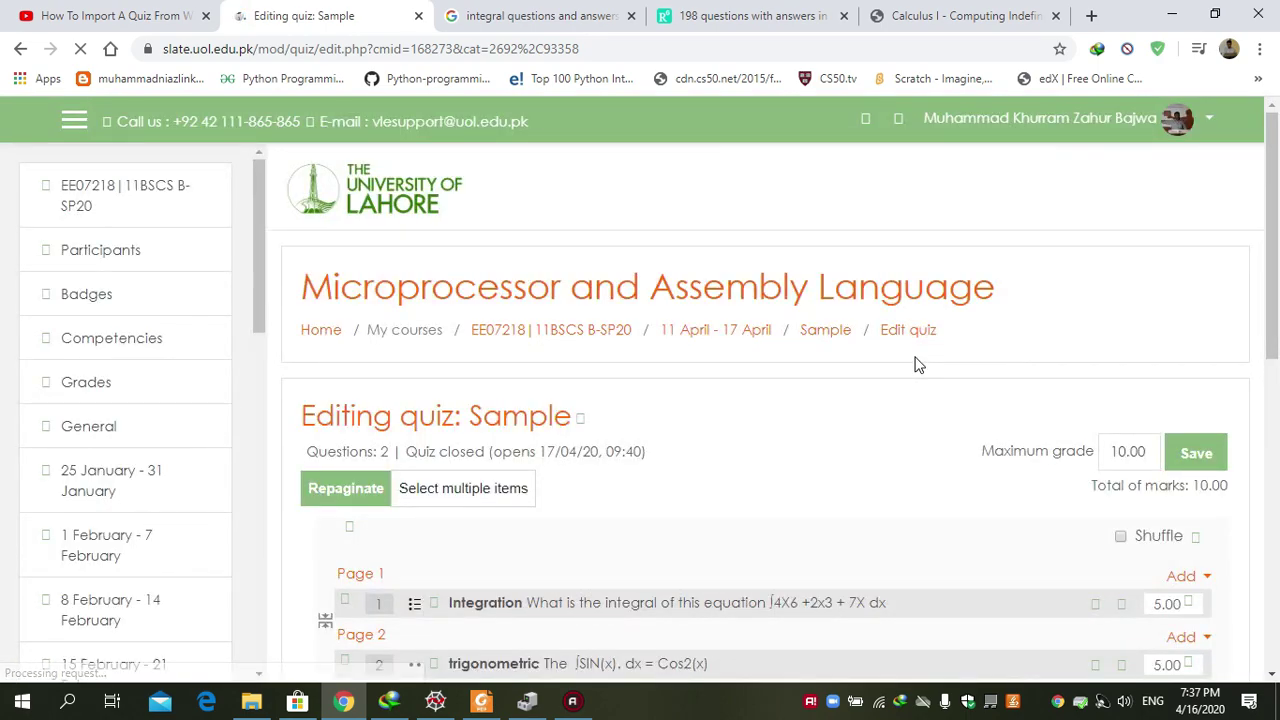
left_click(718, 336)
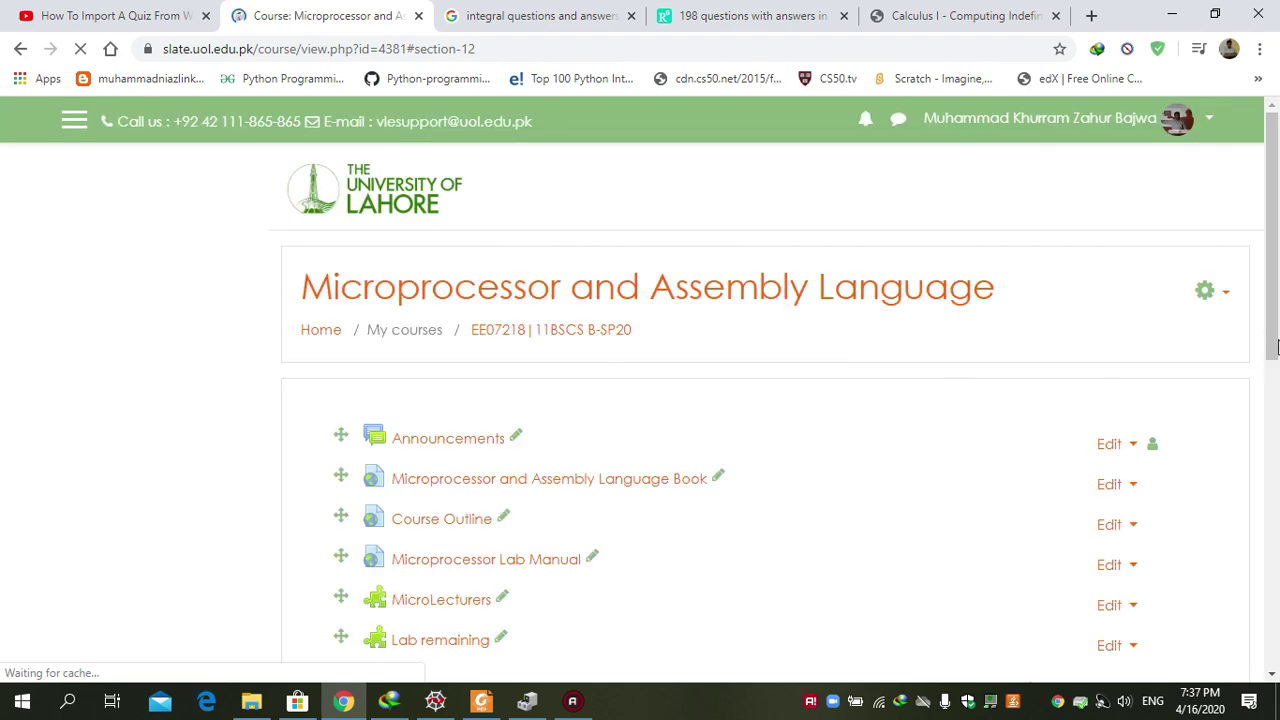
scroll(1277, 346, "down", 5)
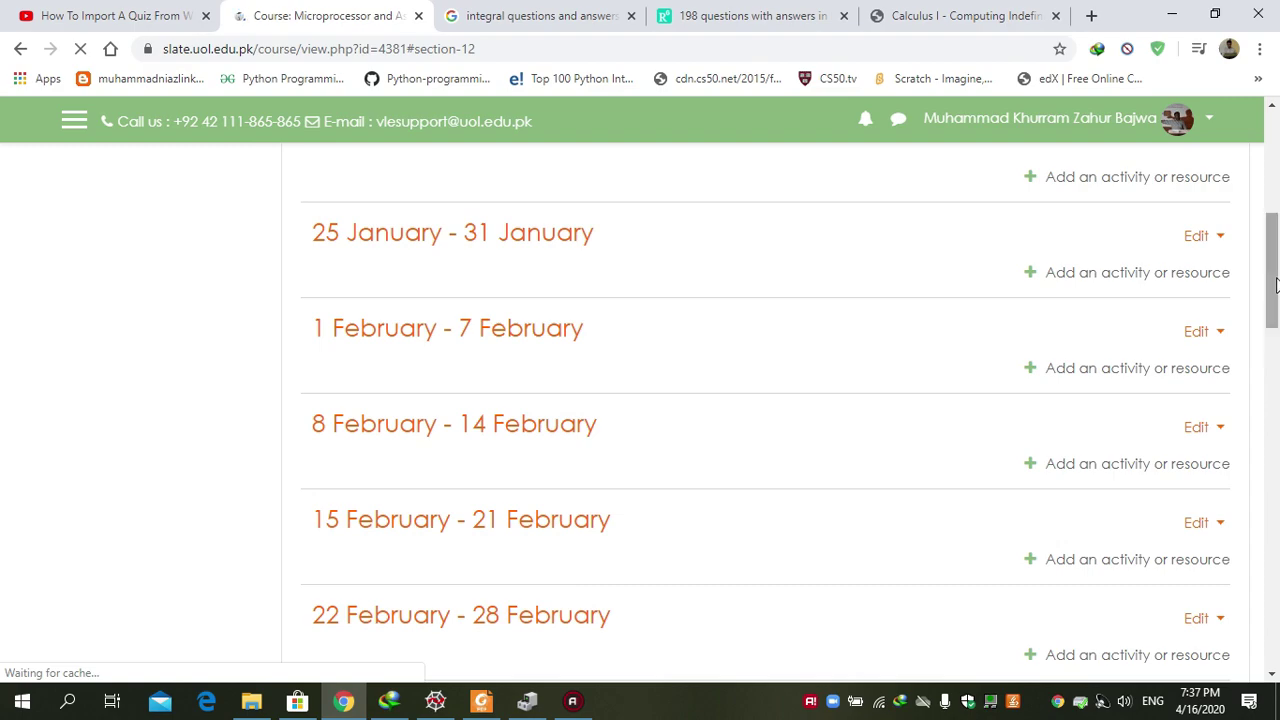
left_click_drag(1276, 235, 1276, 477)
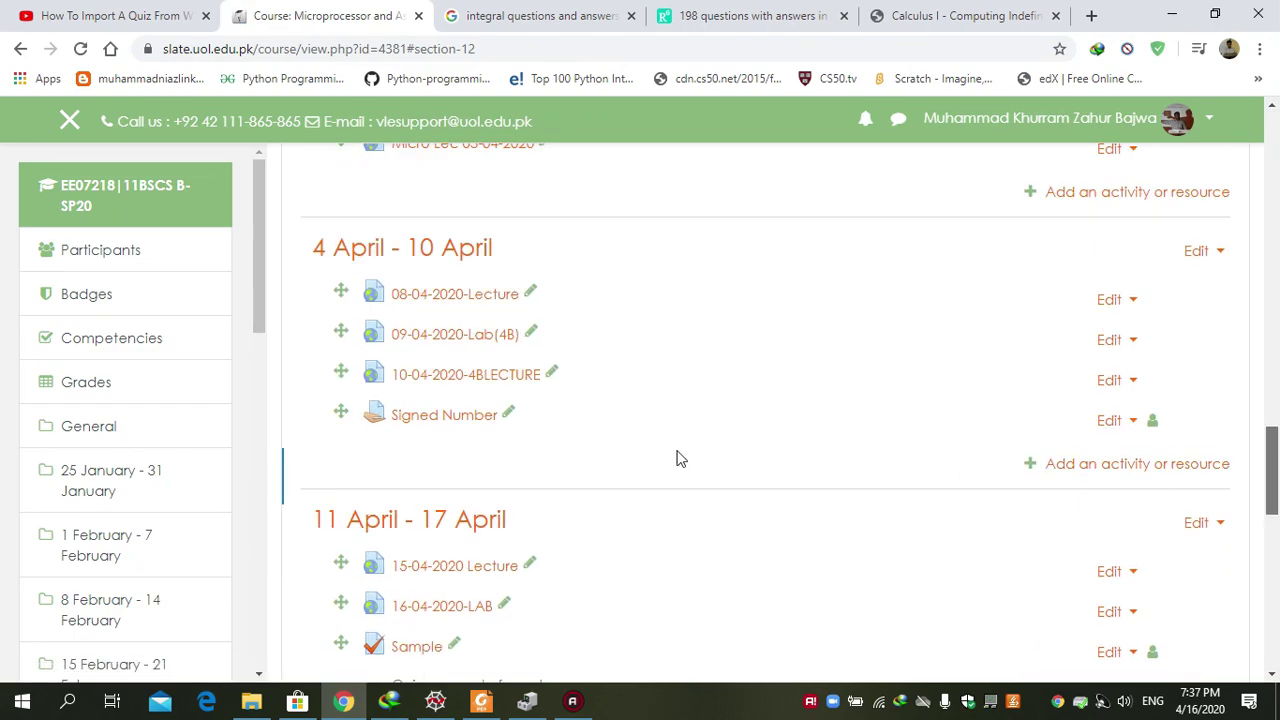
left_click_drag(1276, 435, 1276, 478)
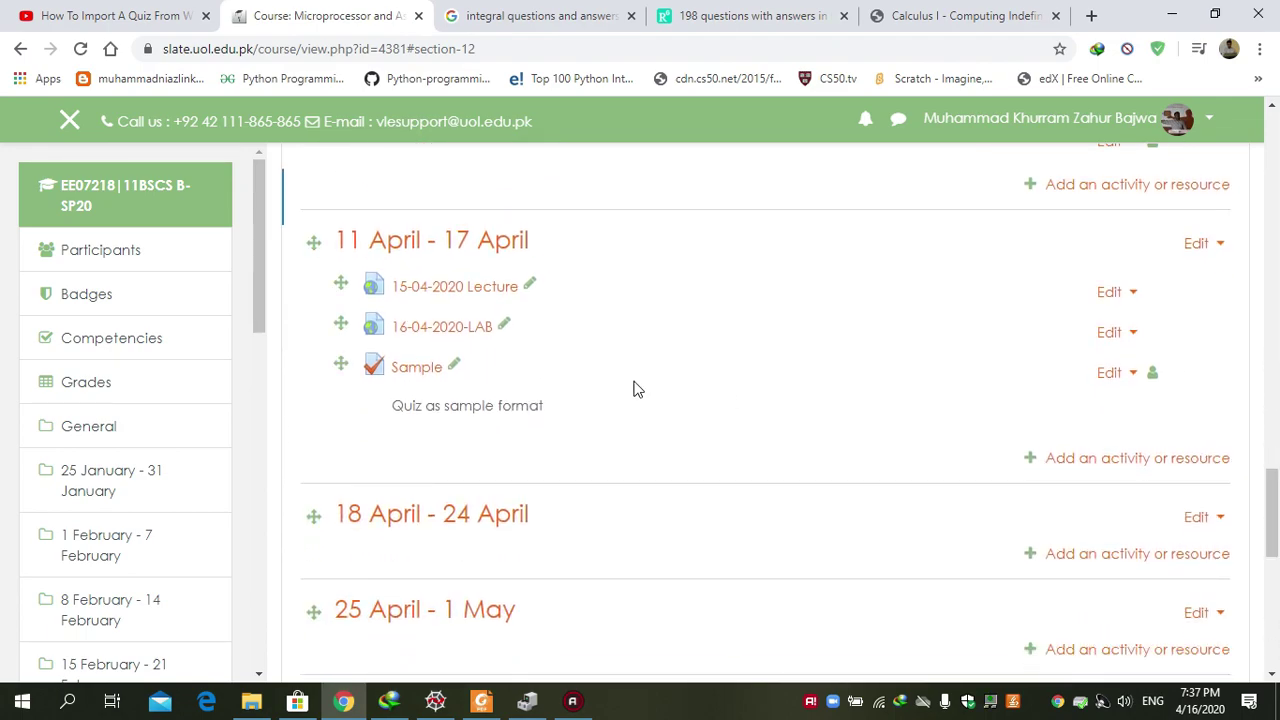
left_click(418, 372)
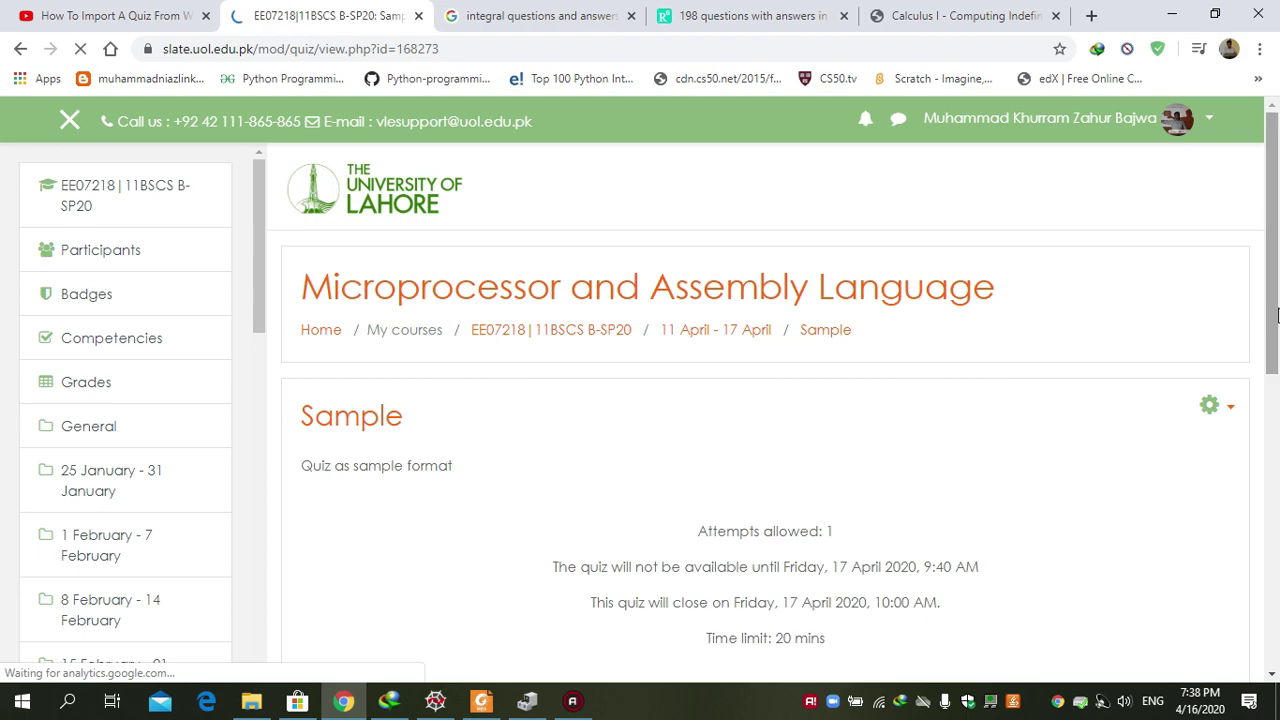
Start a timed preview attempt of the Sample quiz and review the multiple choice integration question.
scroll(1276, 358, "down", 2)
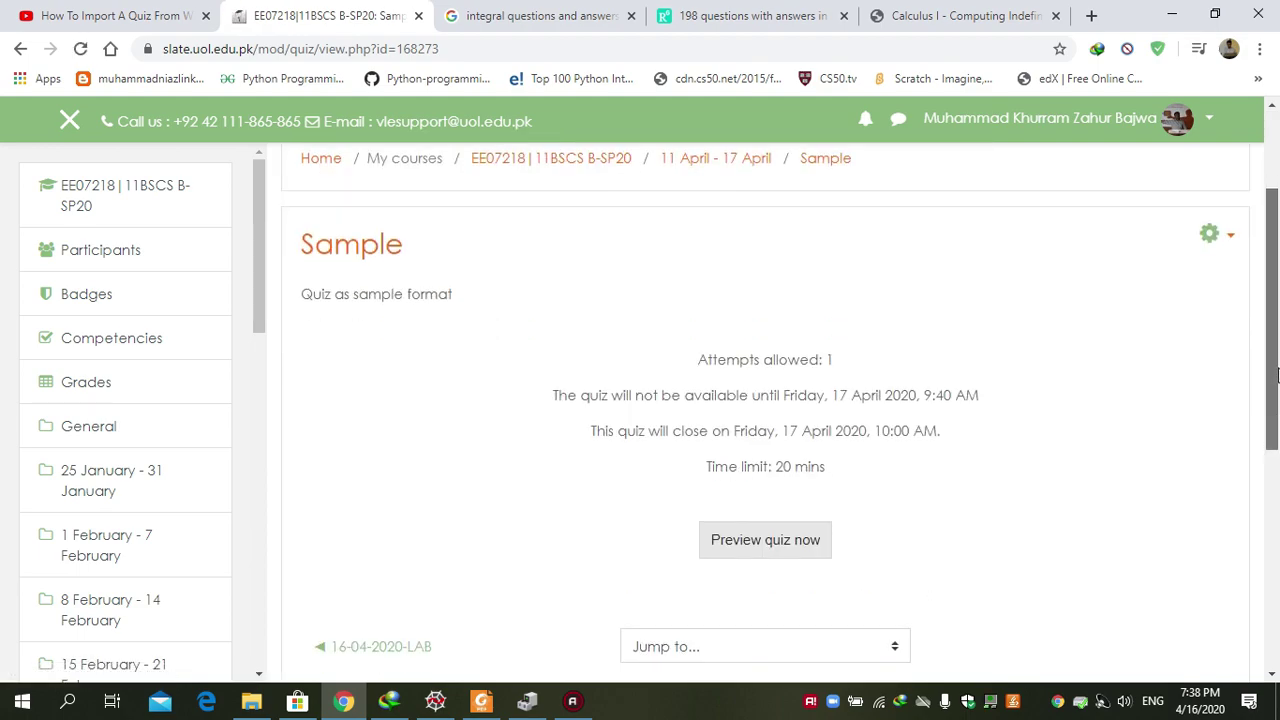
left_click(751, 552)
left_click(545, 498)
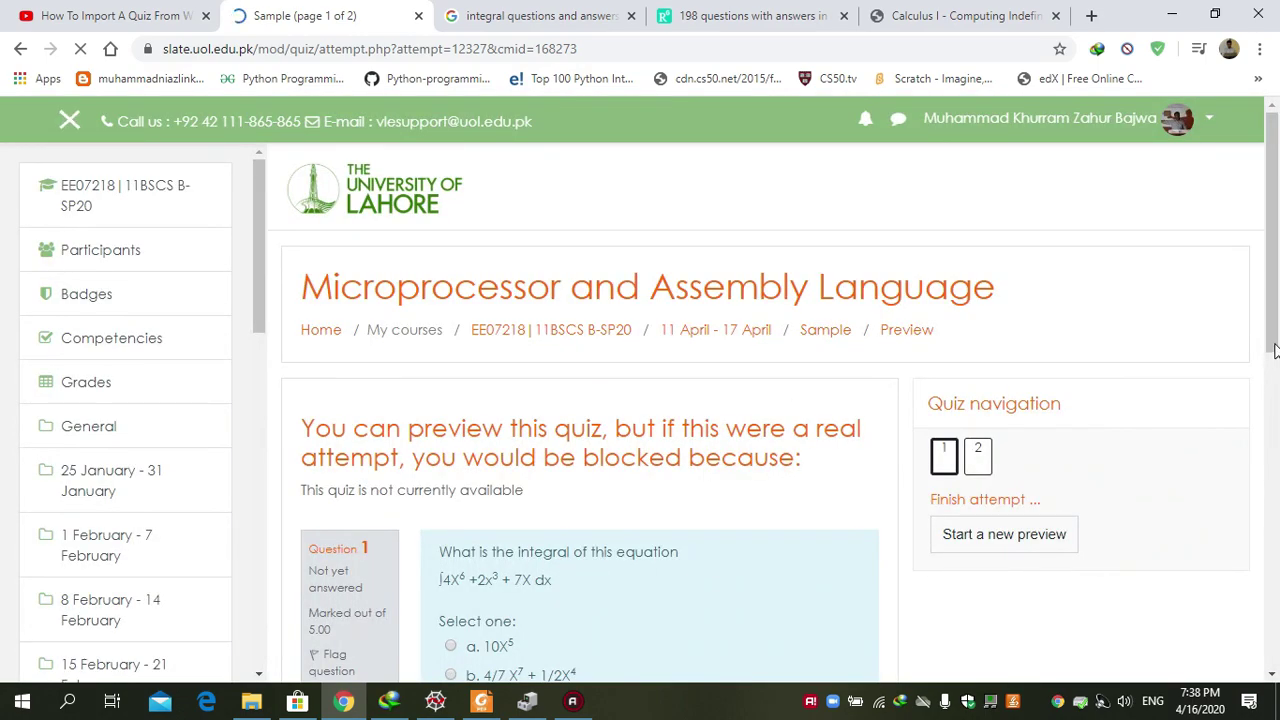
scroll(1276, 333, "down", 2)
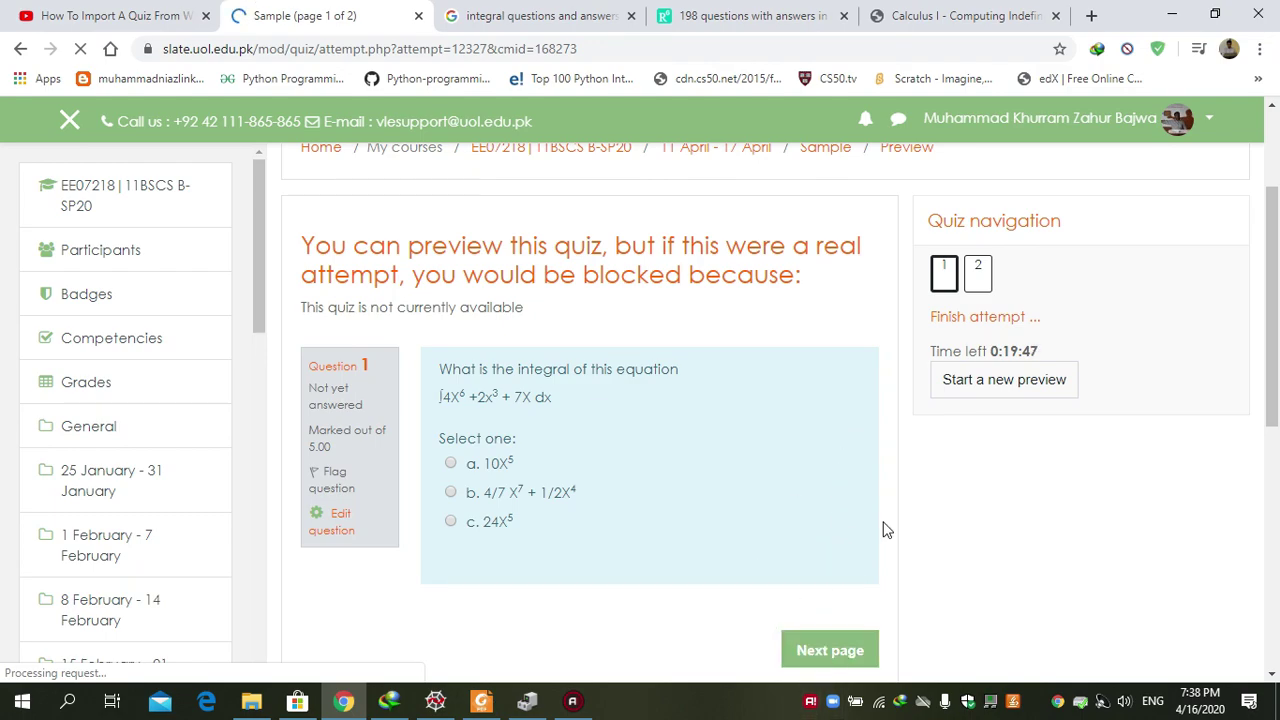
Review the True/False question on the second page and finish the attempt without answering to view its summary.
left_click(826, 652)
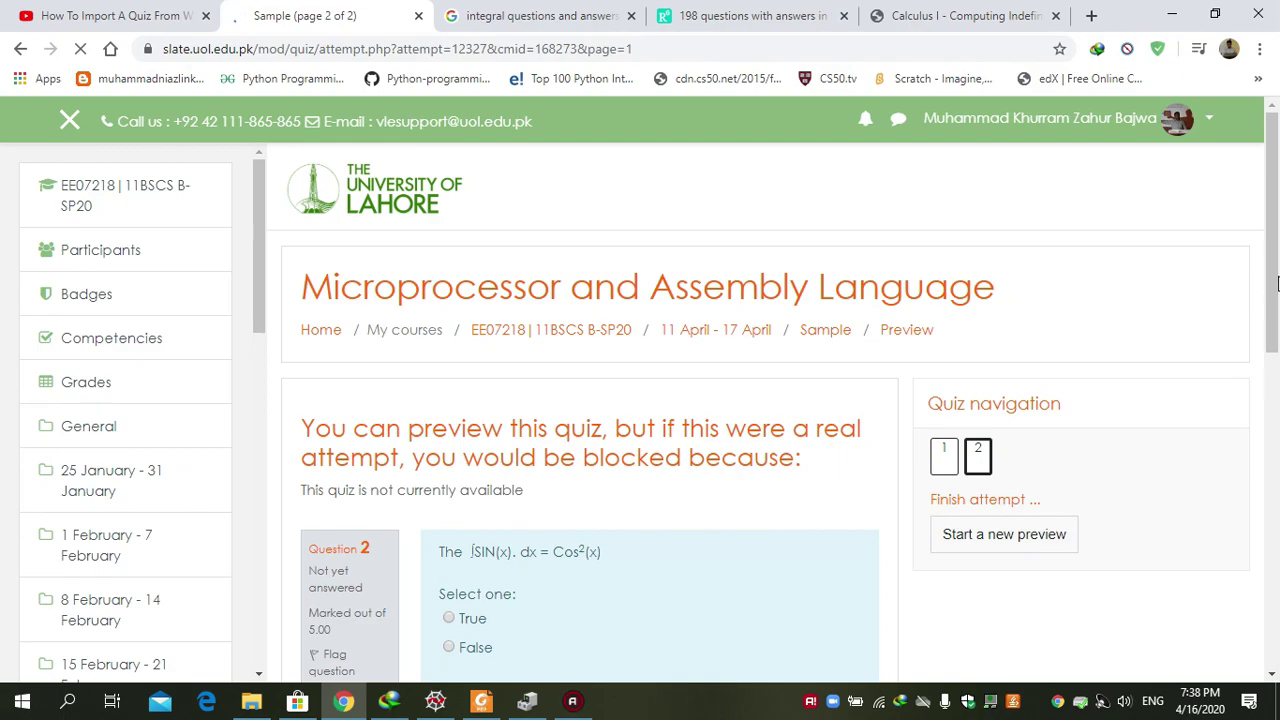
left_click_drag(1276, 274, 1278, 334)
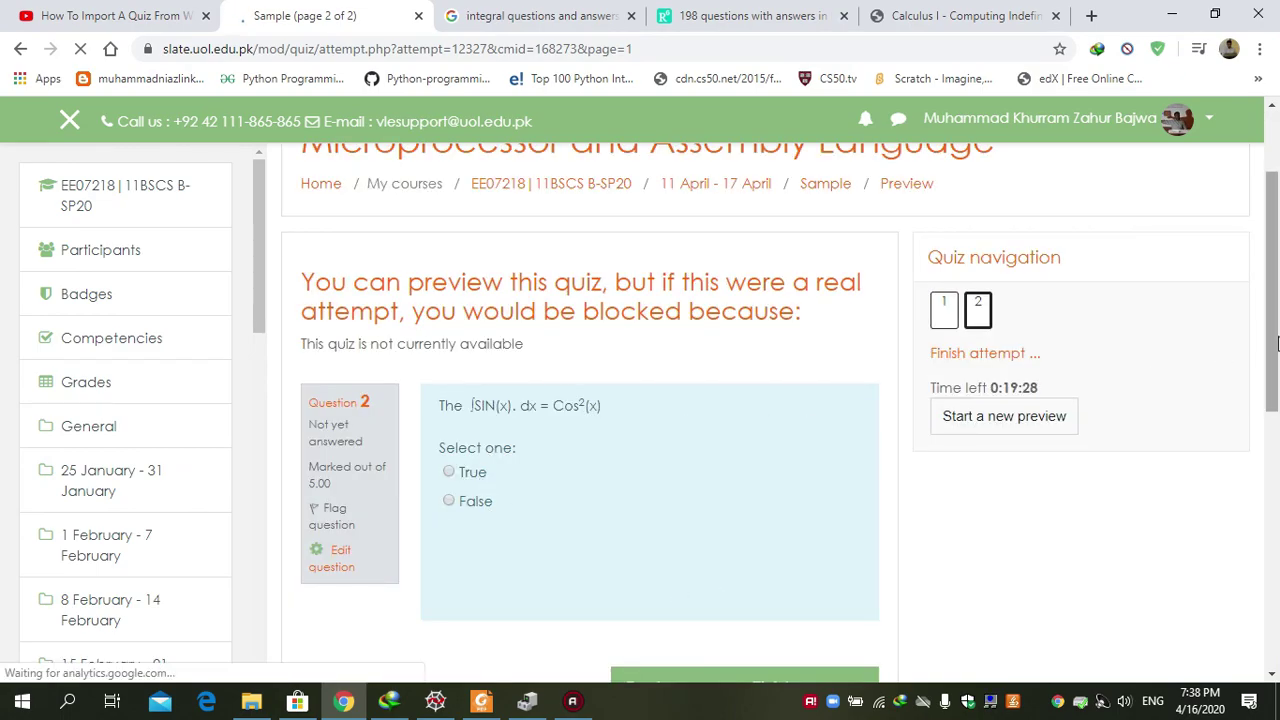
left_click_drag(1276, 375, 1277, 425)
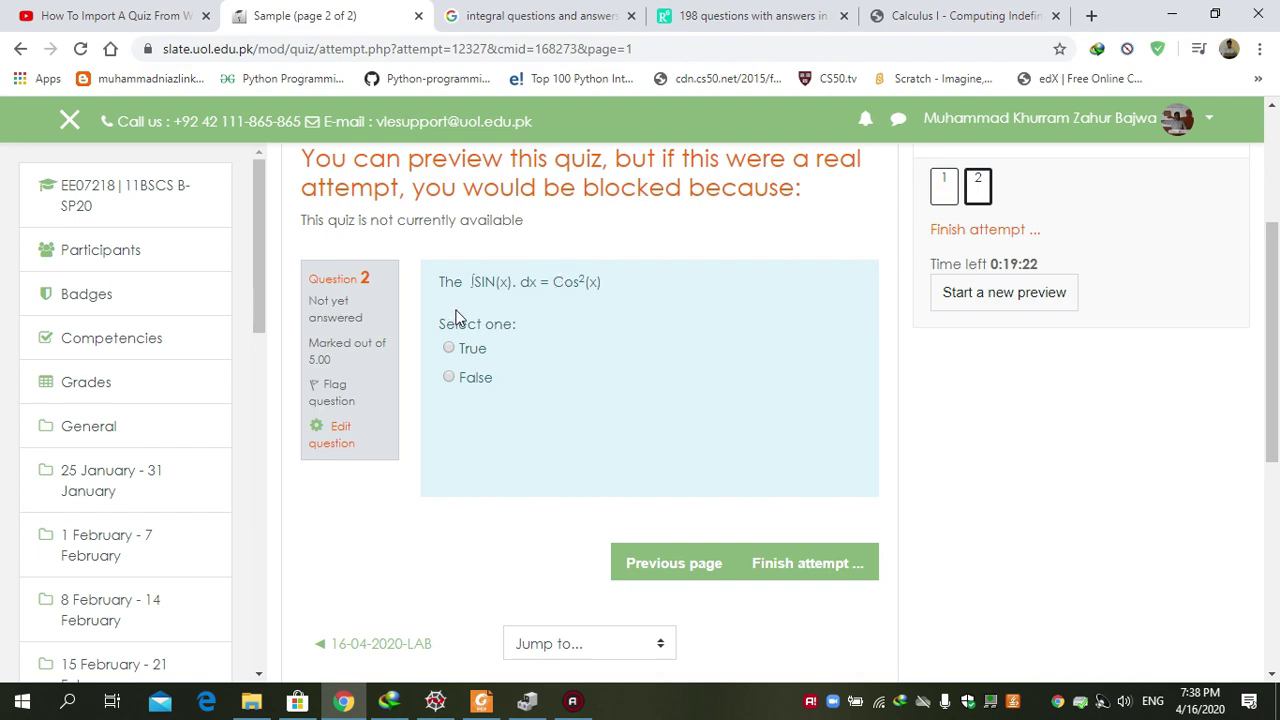
left_click(780, 564)
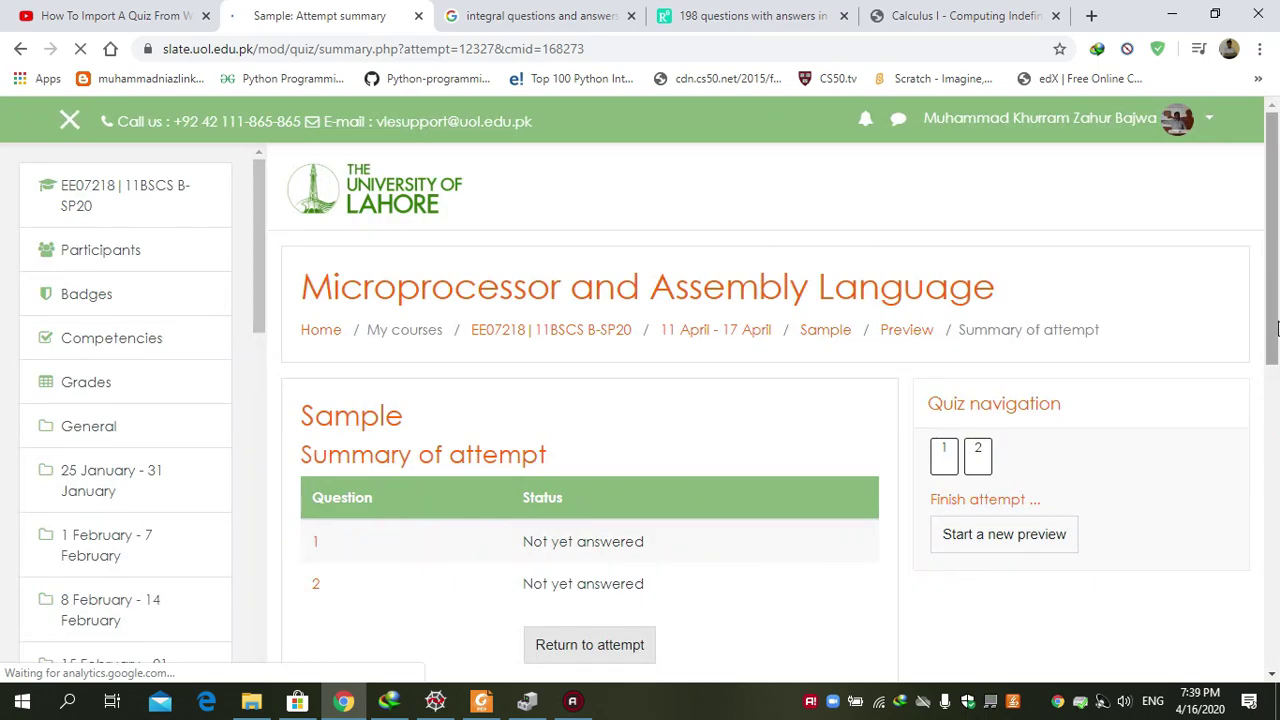
scroll(1277, 397, "down", 3)
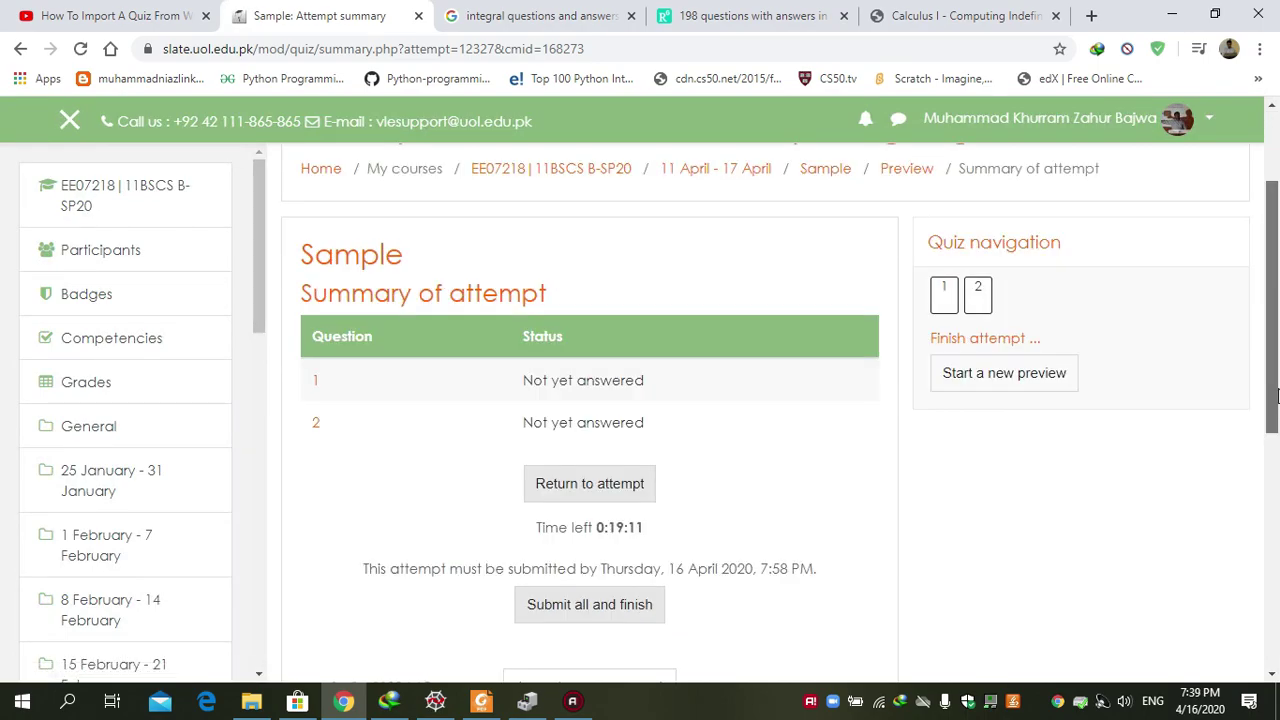